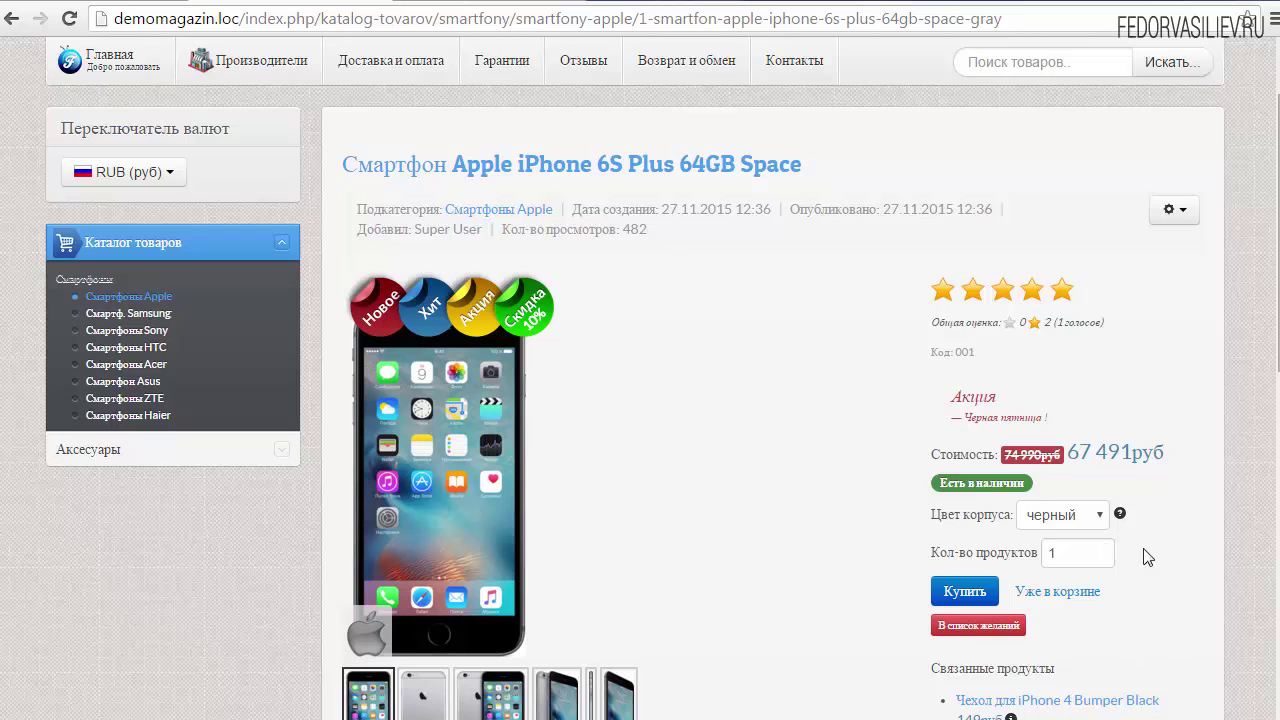
# Step: Examine the Атрибуты продукта, Характеристики and Отзывы tabs on the Apple iPhone 6S Plus 64GB Space product page
pyautogui.scroll(-5, 1272, 425)
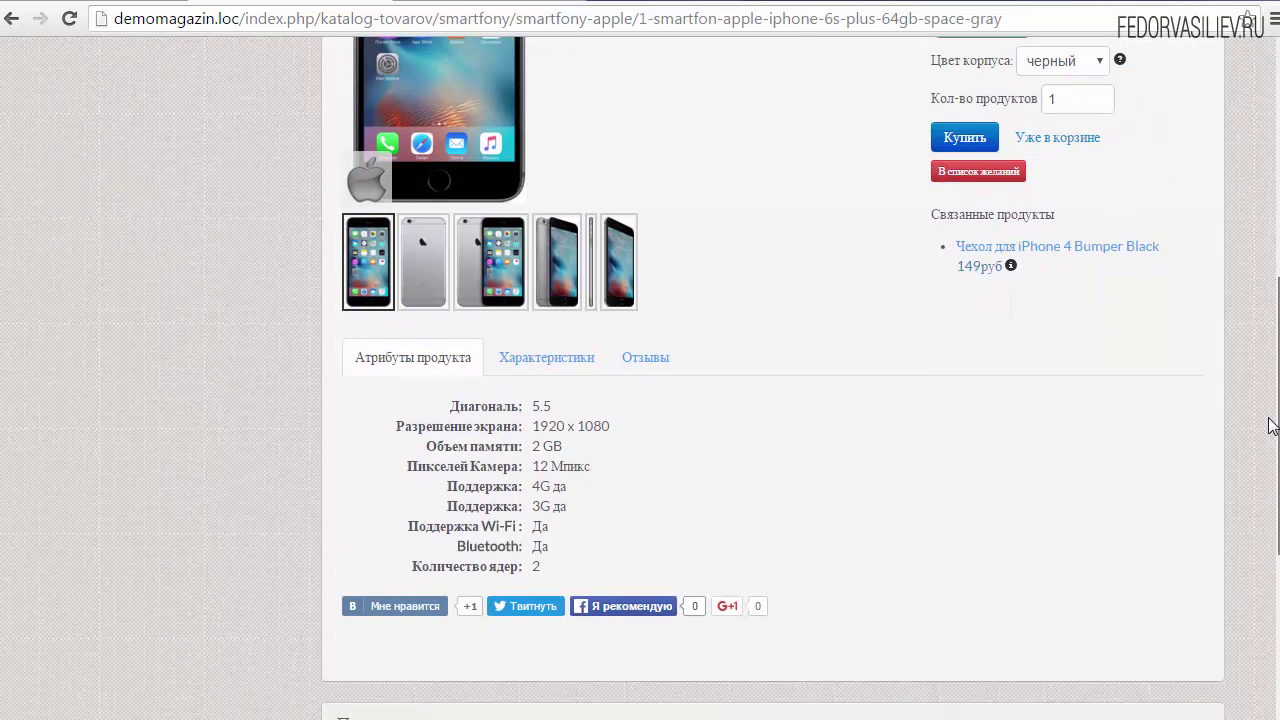
pyautogui.click(556, 357)
pyautogui.click(645, 357)
pyautogui.click(438, 357)
pyautogui.moveTo(446, 408); pyautogui.dragTo(522, 440)
pyautogui.click(598, 362)
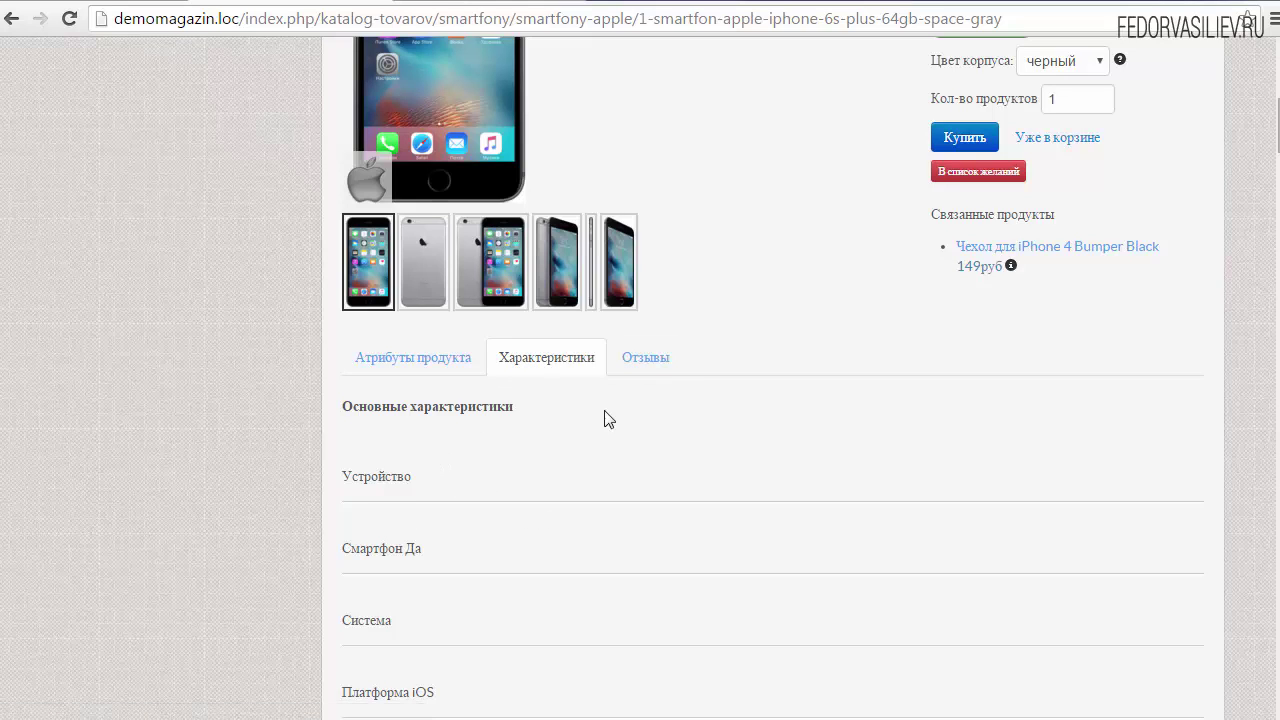
pyautogui.click(636, 362)
pyautogui.scroll(-2, 571, 500)
pyautogui.scroll(2, 623, 471)
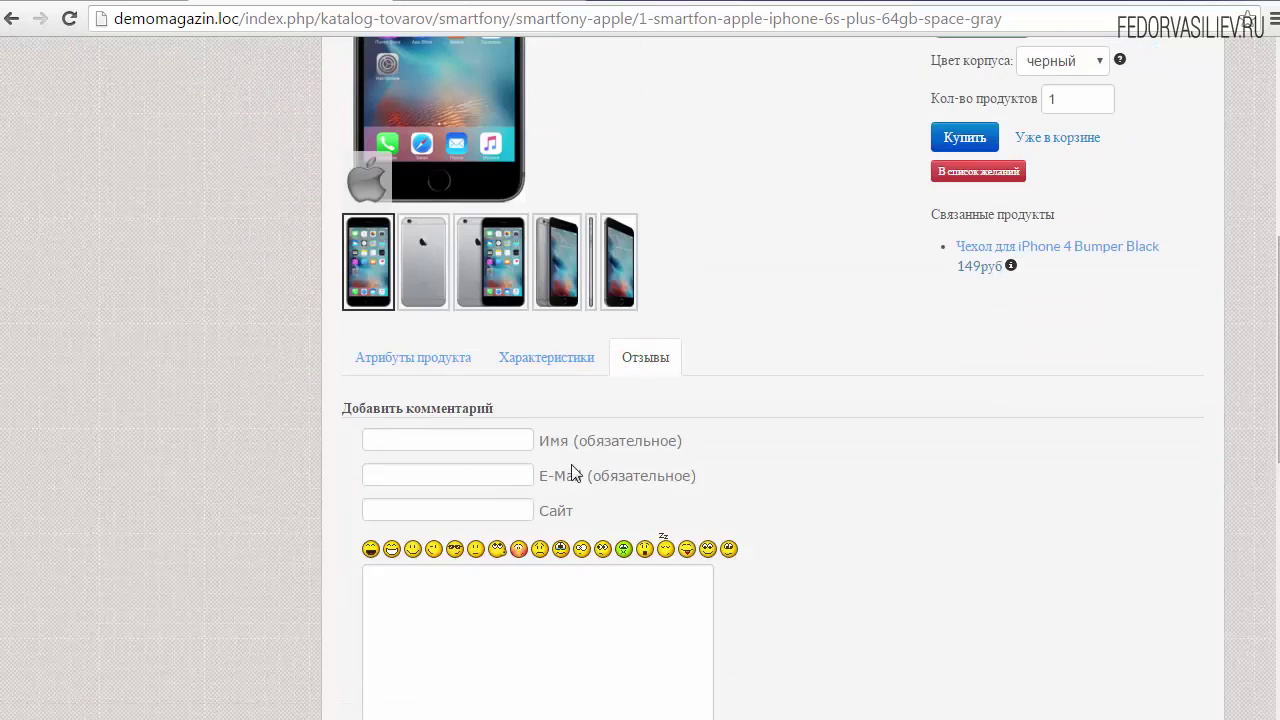
pyautogui.click(455, 370)
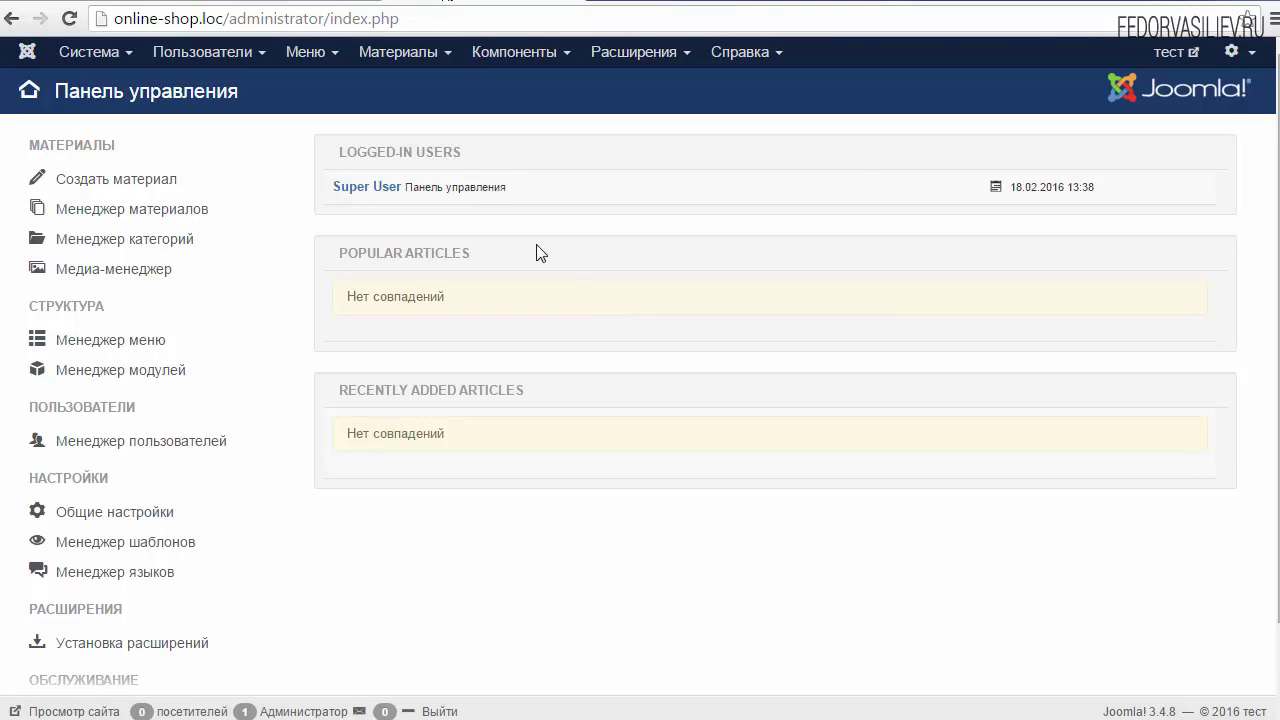
# Step: In the Joomla administration, open the product Смартфон Apple iPhone 5c 32GB Pink from the JoomlaKassa product list for editing
pyautogui.click(495, 55)
pyautogui.click(507, 97)
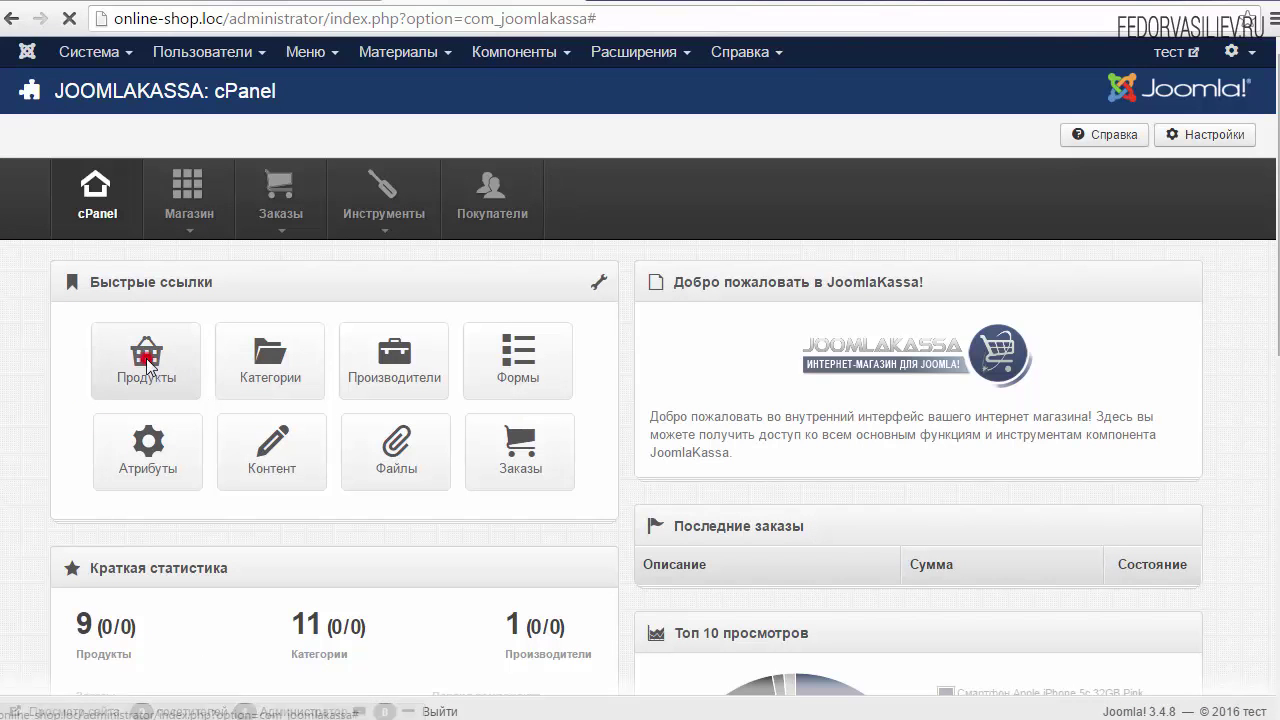
pyautogui.click(146, 362)
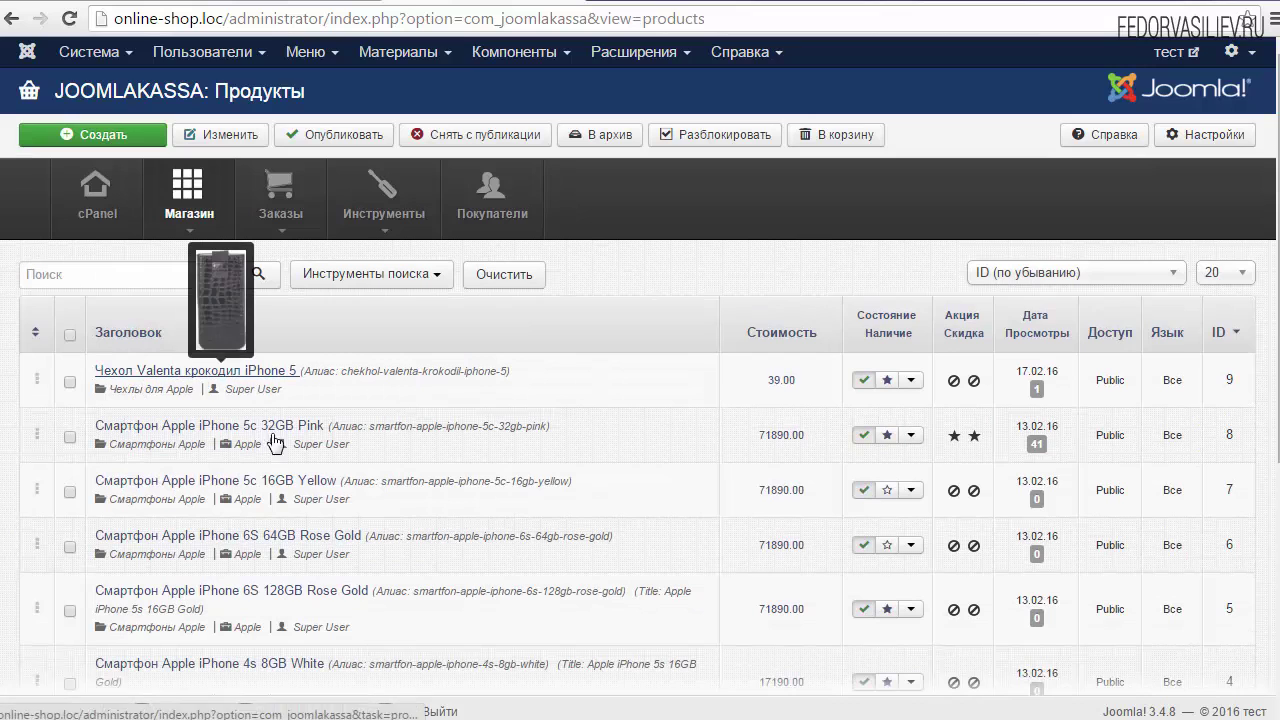
pyautogui.scroll(-3, 295, 425)
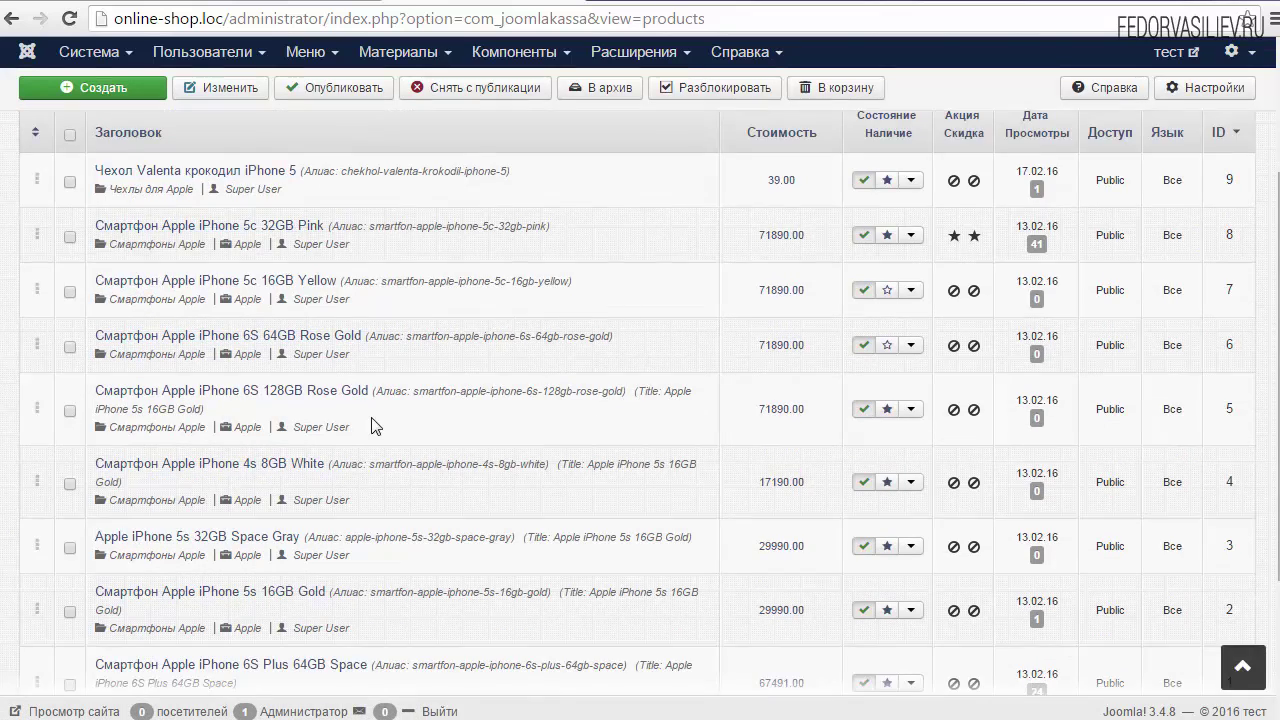
pyautogui.scroll(3, 330, 425)
pyautogui.click(218, 427)
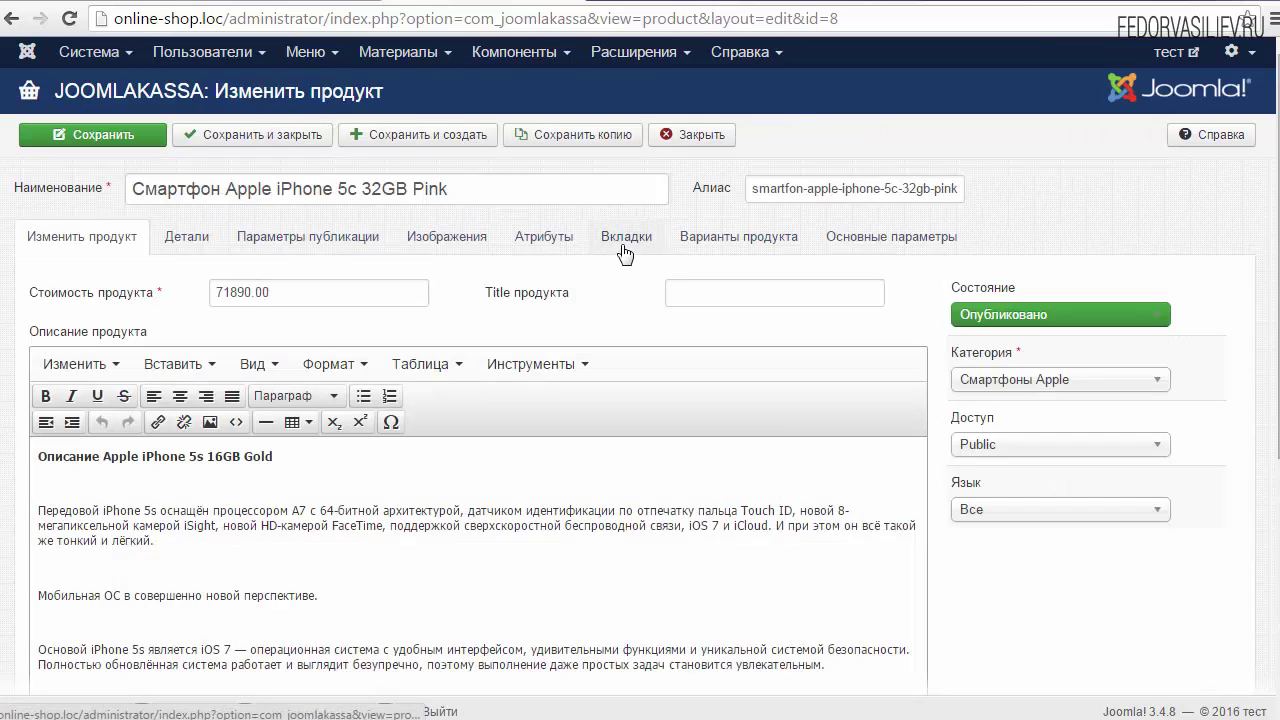
# Step: Open the product's Вкладки settings and bring up the blank form for a new tab
pyautogui.click(622, 241)
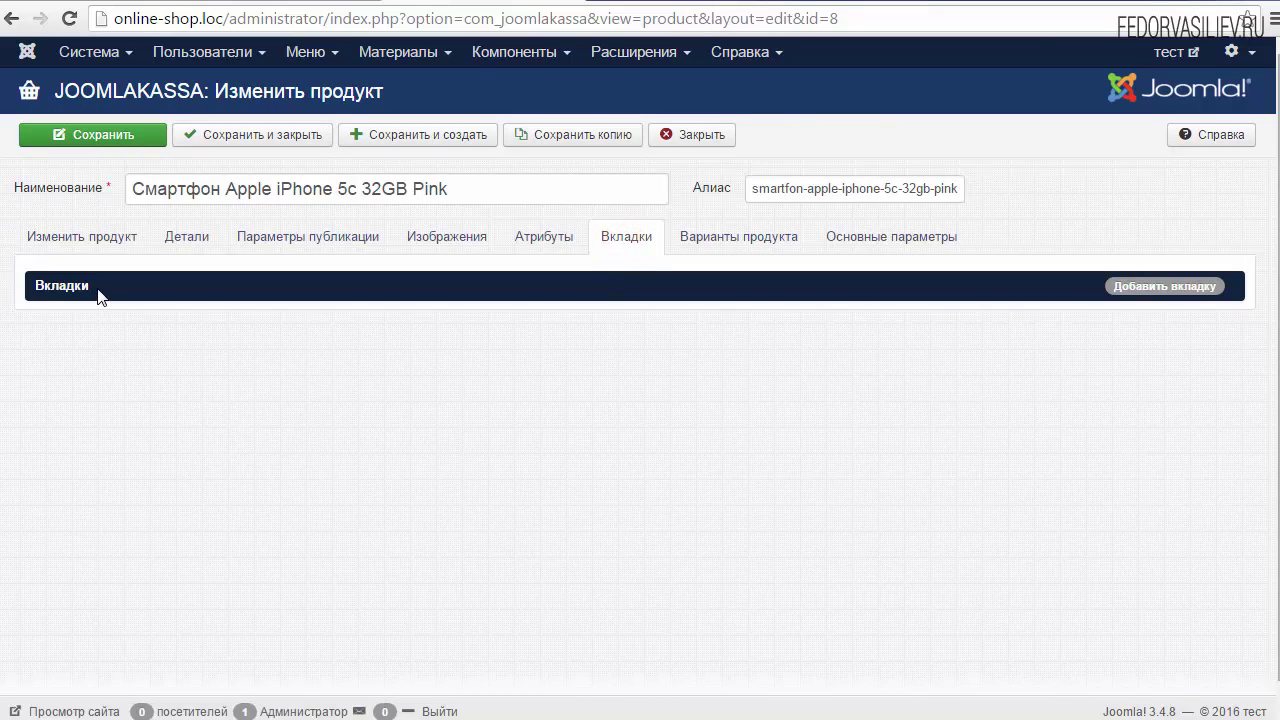
pyautogui.click(505, 287)
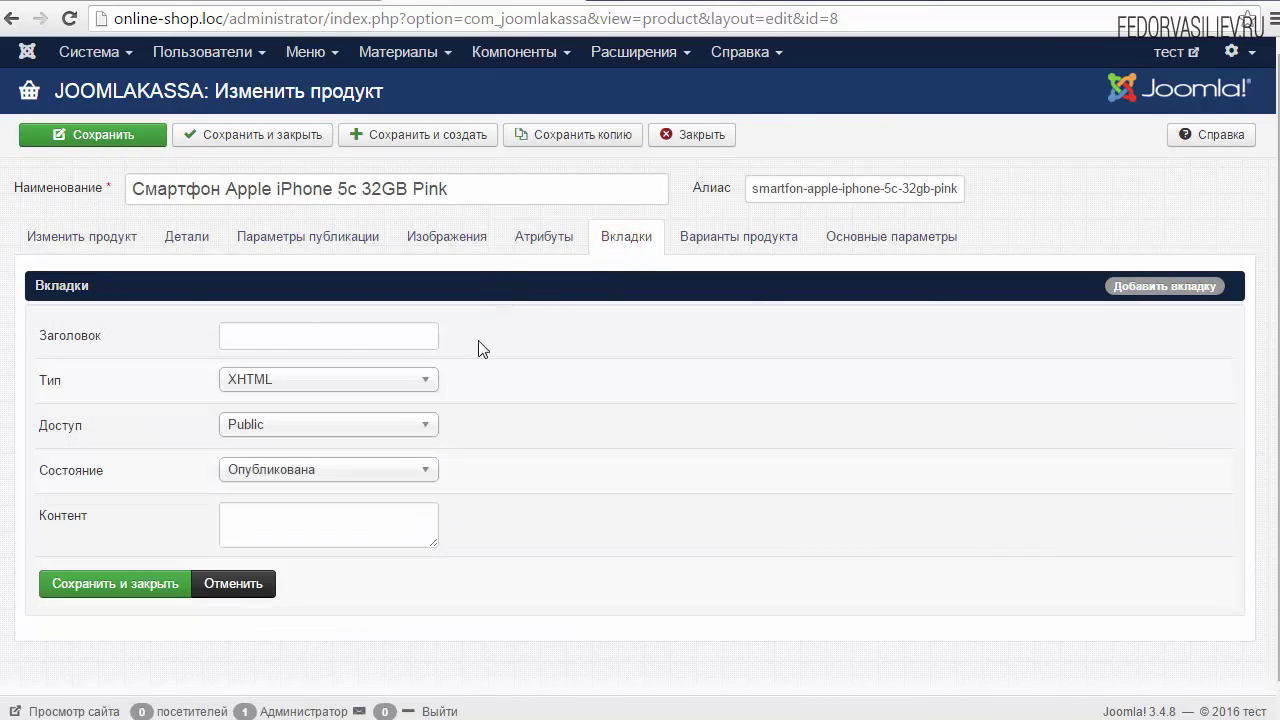
pyautogui.click(88, 287)
pyautogui.click(125, 287)
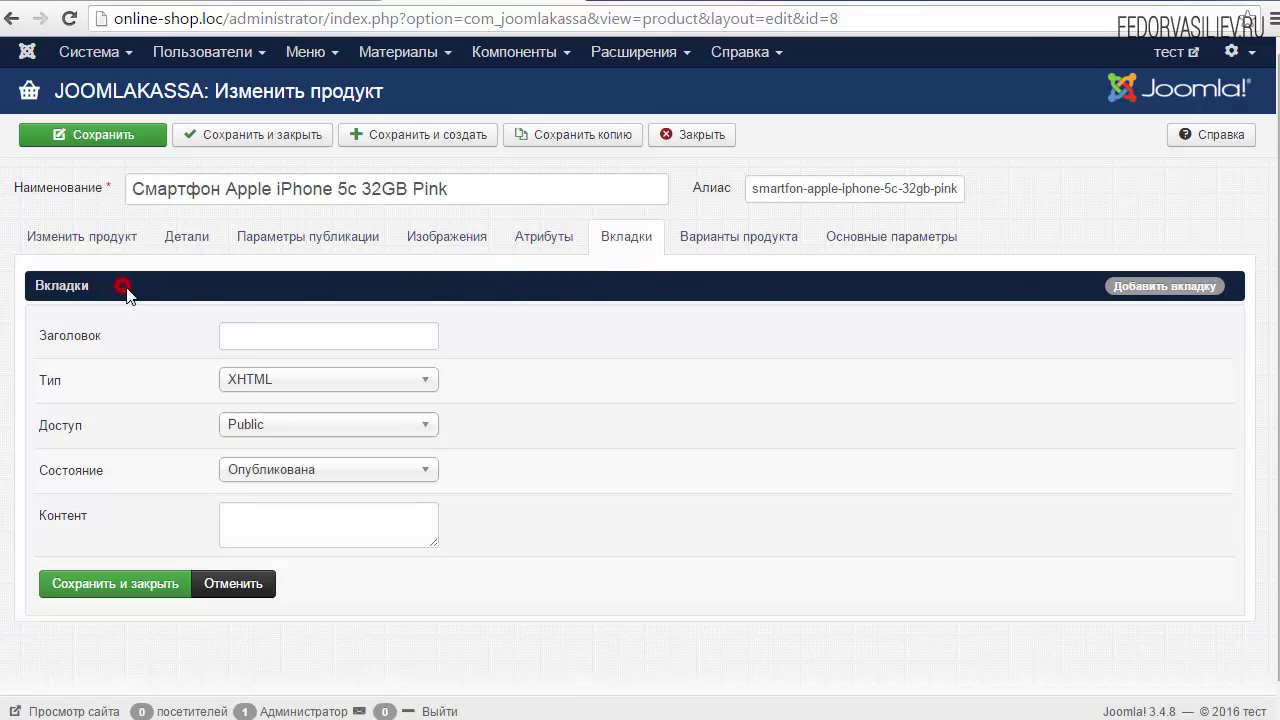
pyautogui.click(541, 290)
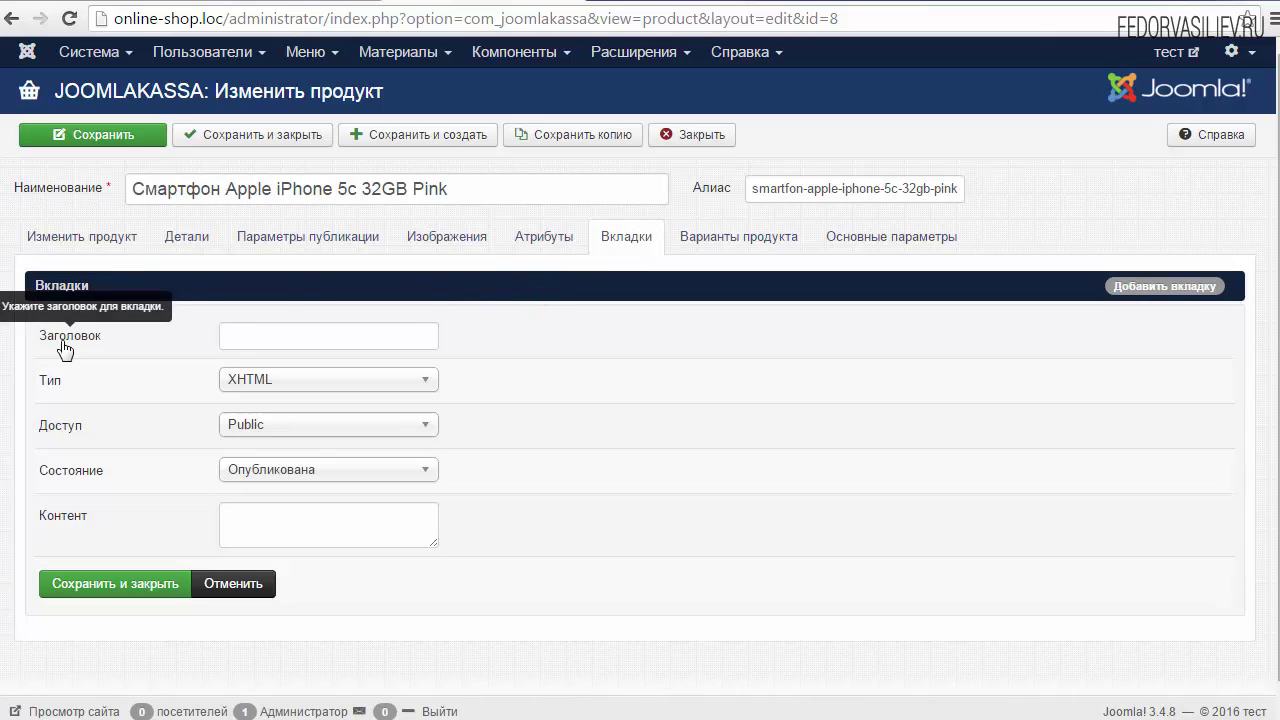
# Step: Title the new product tab Тест and choose XHTML as its type
pyautogui.click(305, 341)
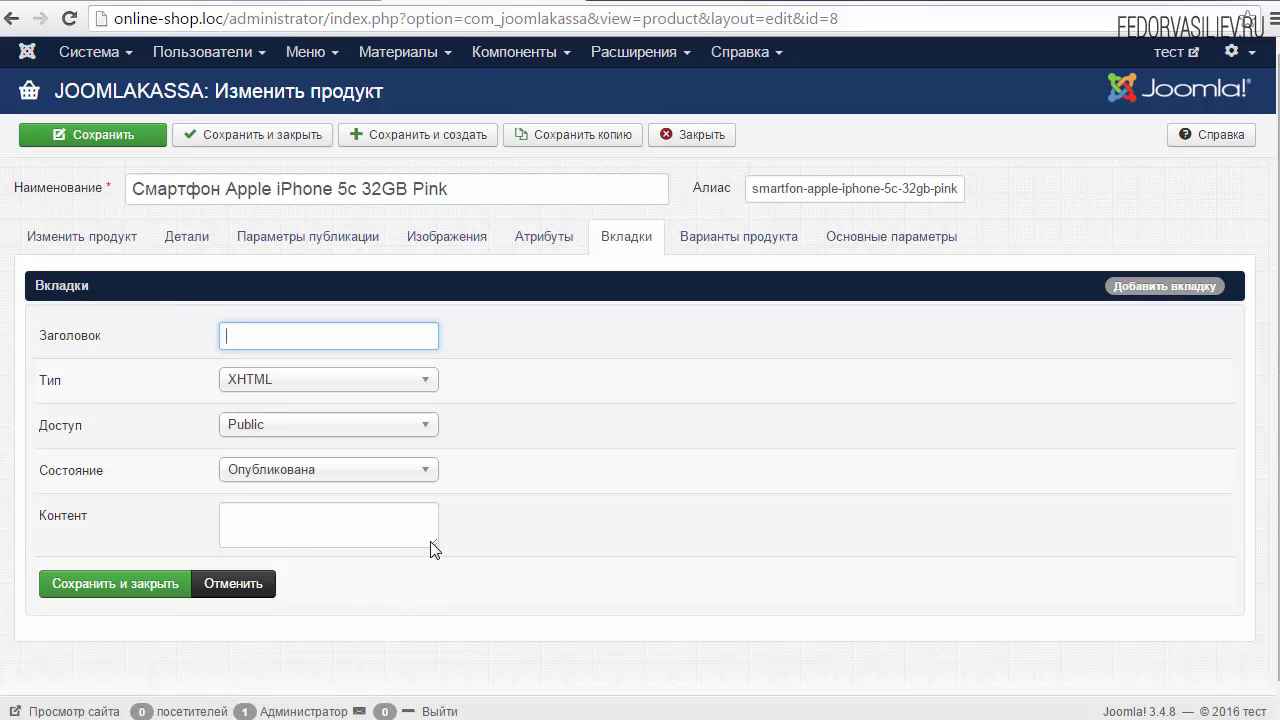
pyautogui.moveTo(433, 548); pyautogui.dragTo(432, 576)
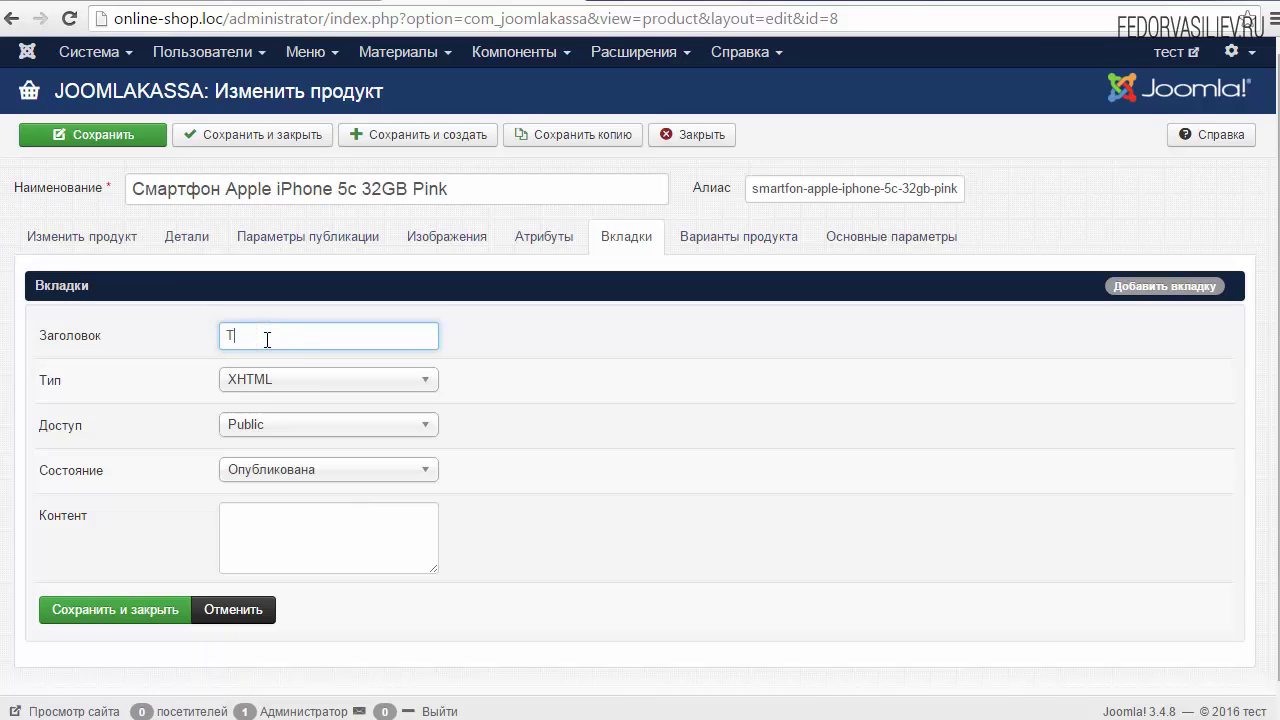
pyautogui.write('ст')
pyautogui.click(288, 380)
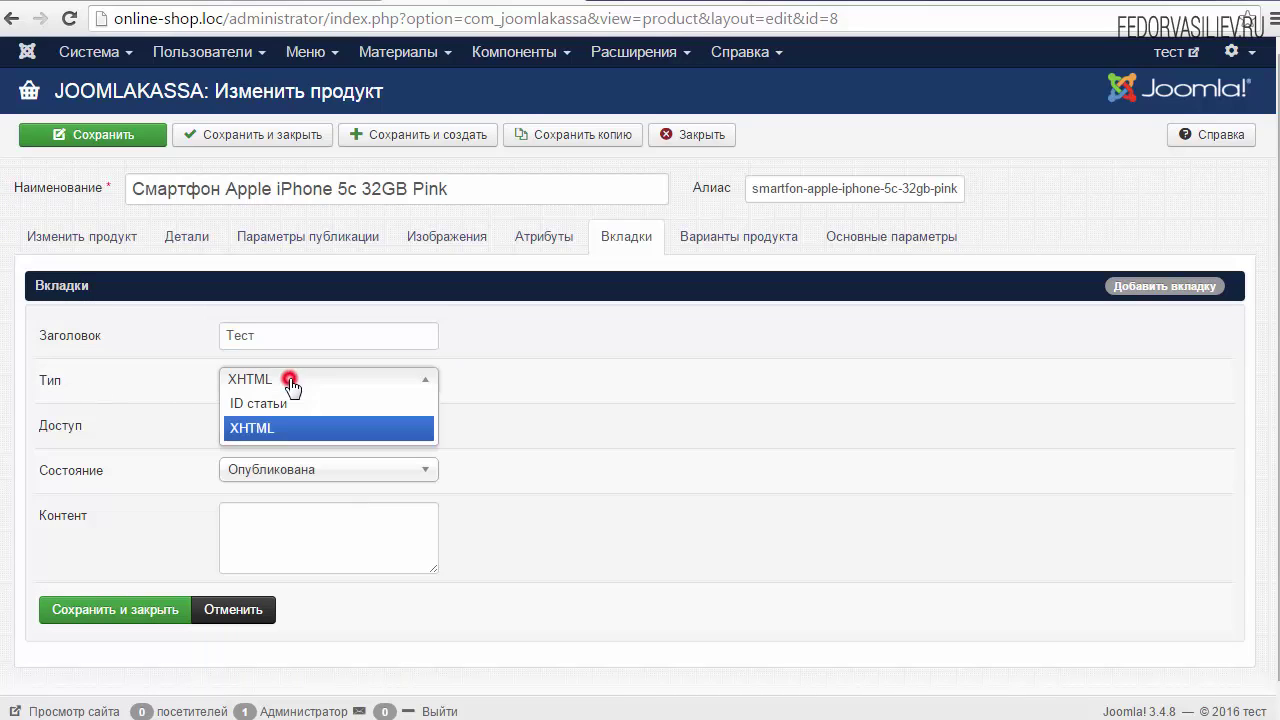
pyautogui.click(262, 437)
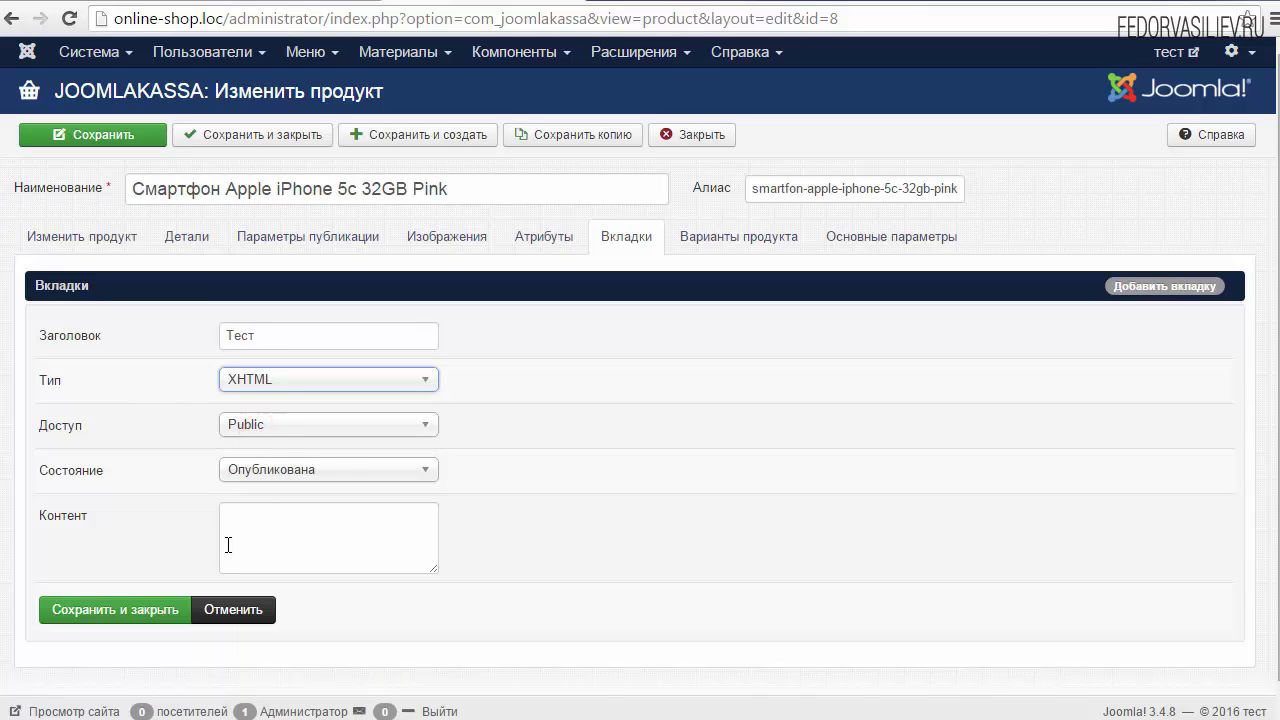
# Step: Enlarge the new tab's content field slightly and enter "тест" as the content
pyautogui.click(338, 535)
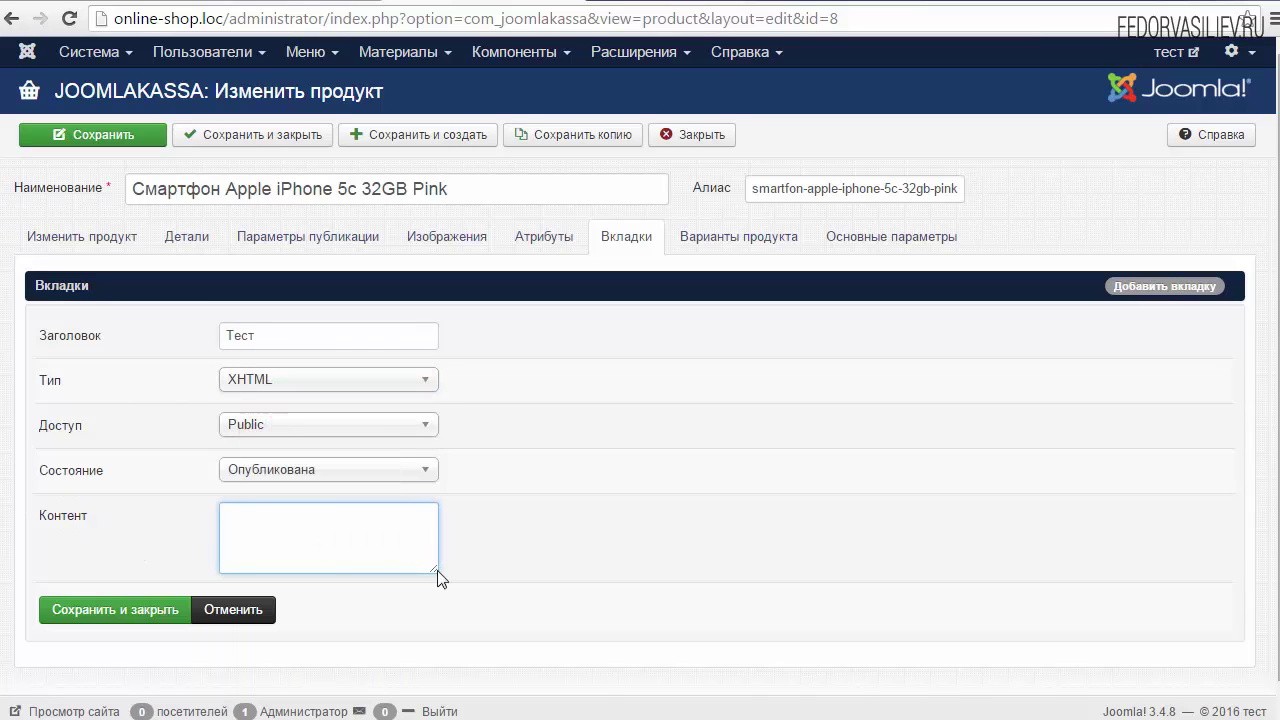
pyautogui.moveTo(436, 571)
pyautogui.mouseDown()
pyautogui.moveTo(458, 598)
pyautogui.moveTo(426, 590)
pyautogui.mouseUp()
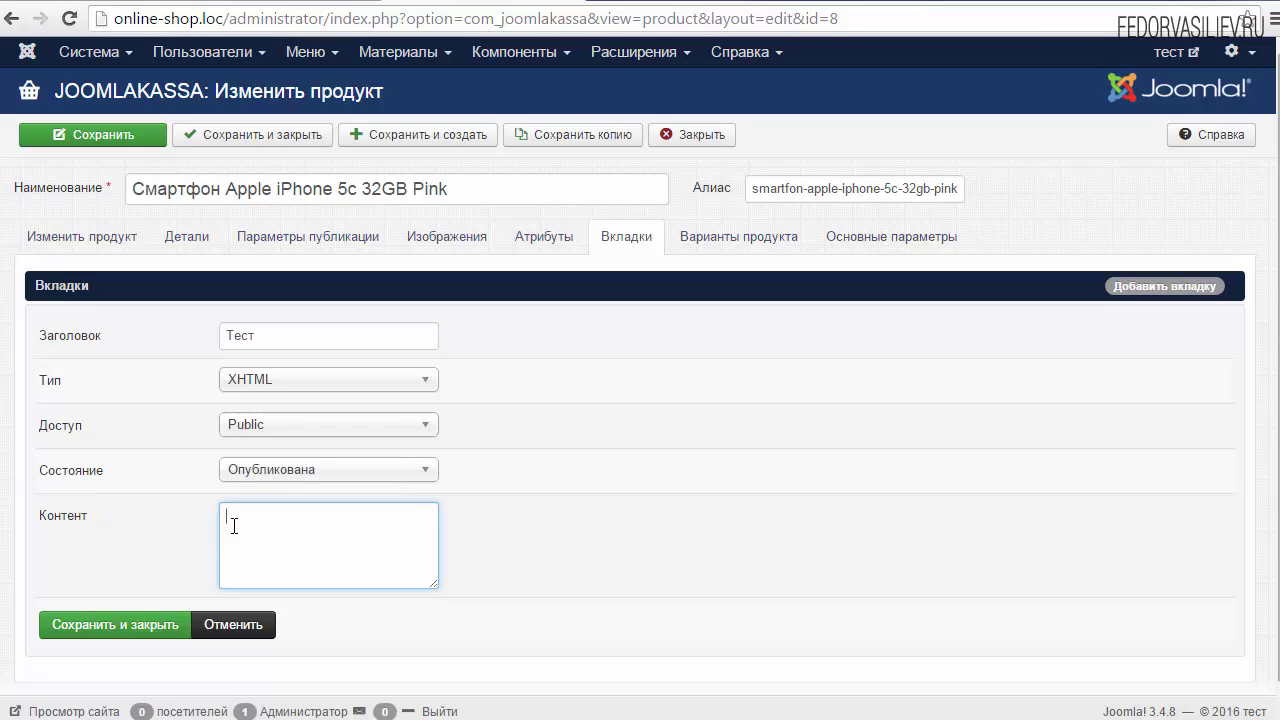
pyautogui.click(246, 527)
# Step: Choose Public access and the Опубликована state for the tab, saving both the tab and the product
pyautogui.click(250, 425)
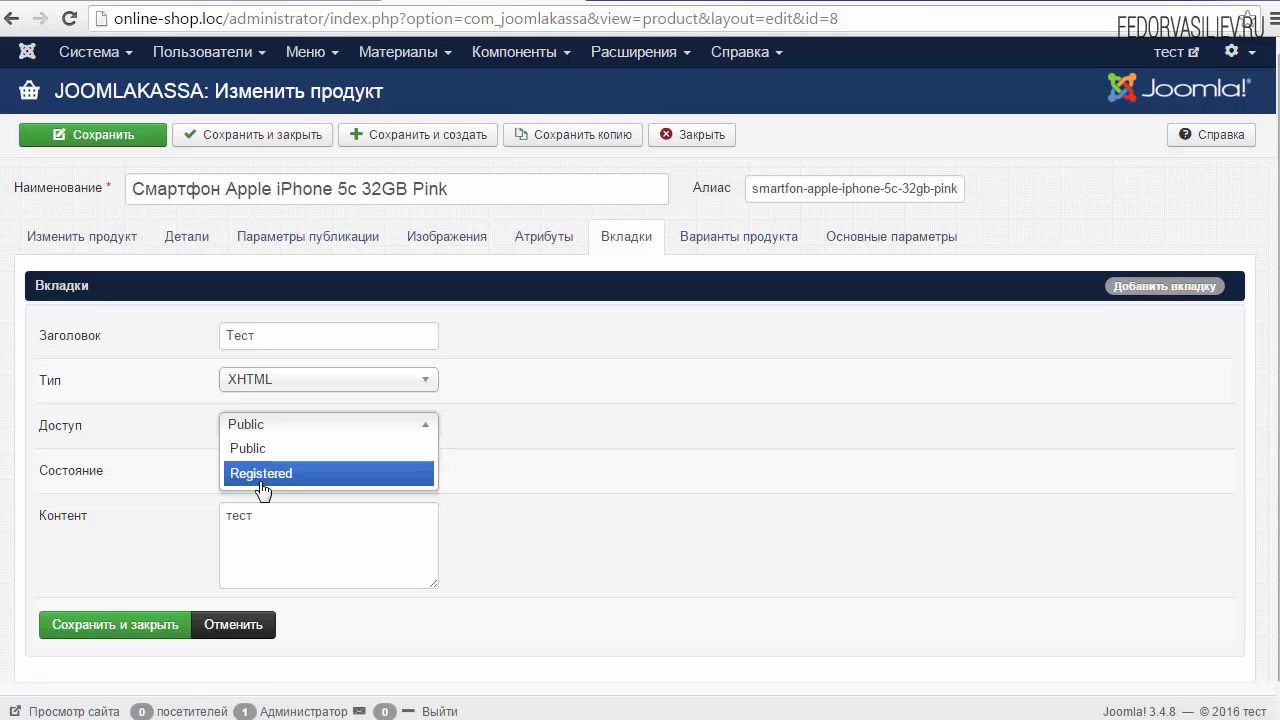
pyautogui.click(247, 448)
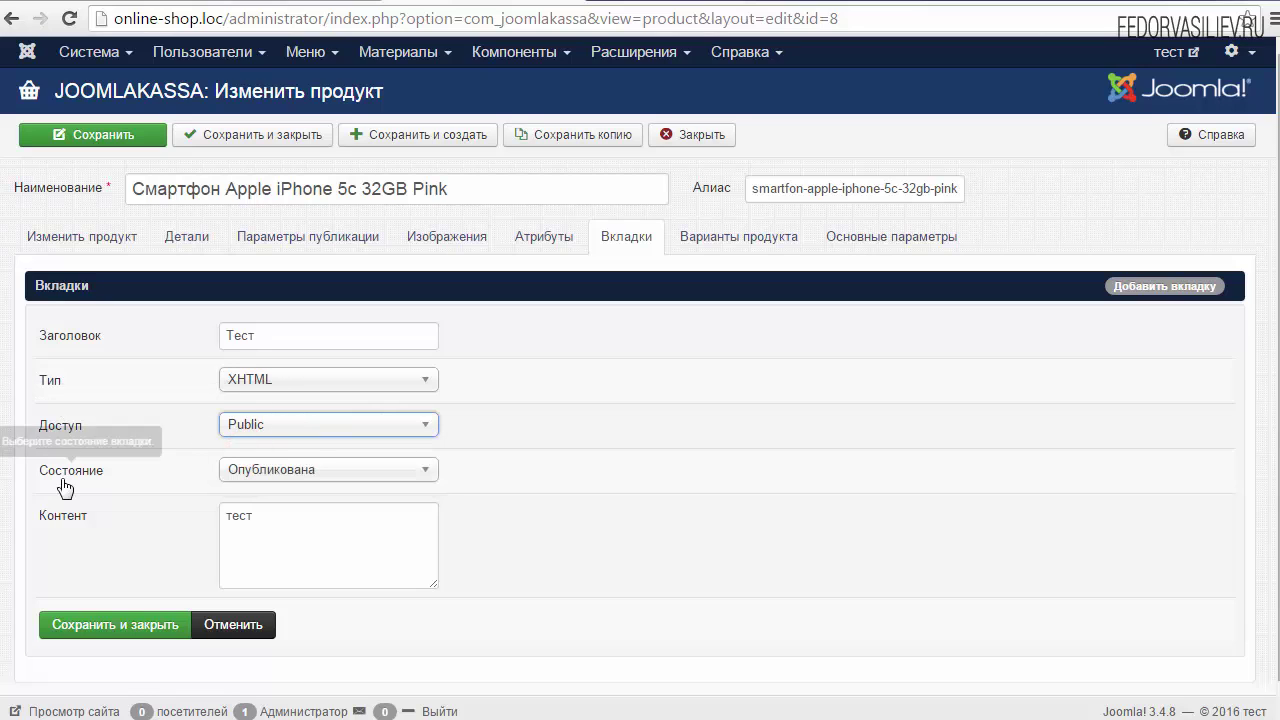
pyautogui.click(247, 470)
pyautogui.click(247, 472)
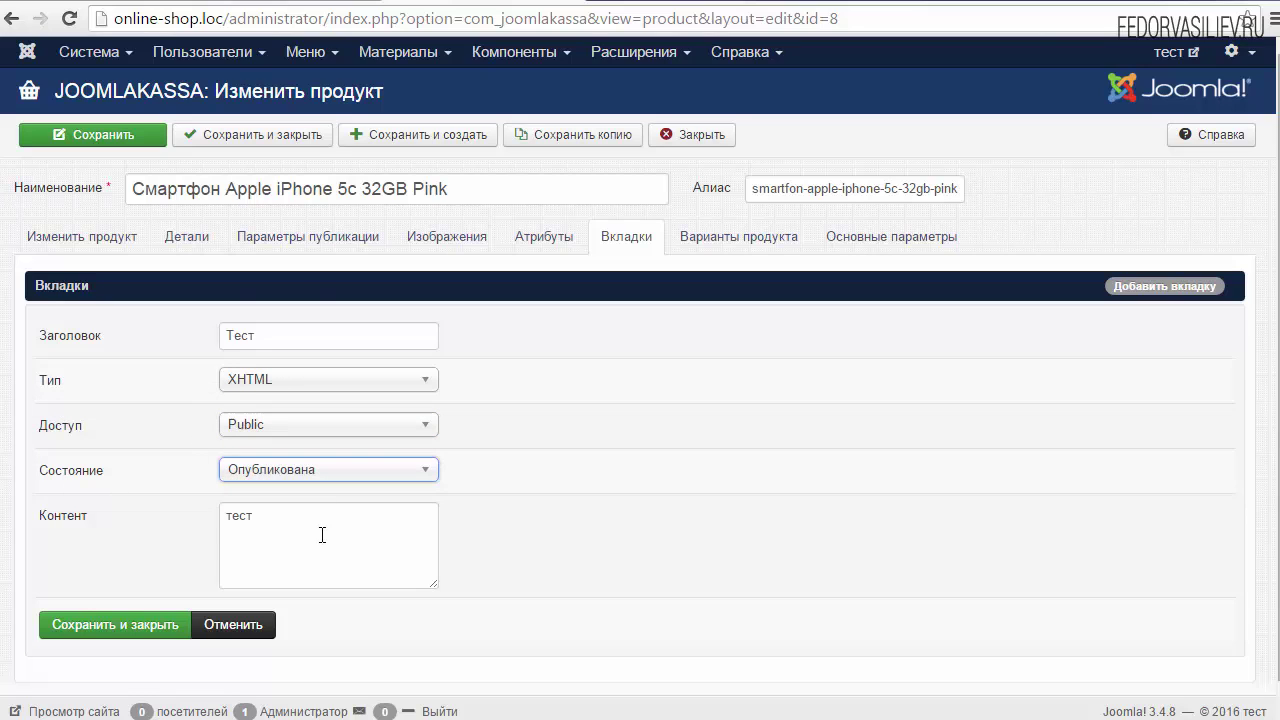
pyautogui.click(139, 621)
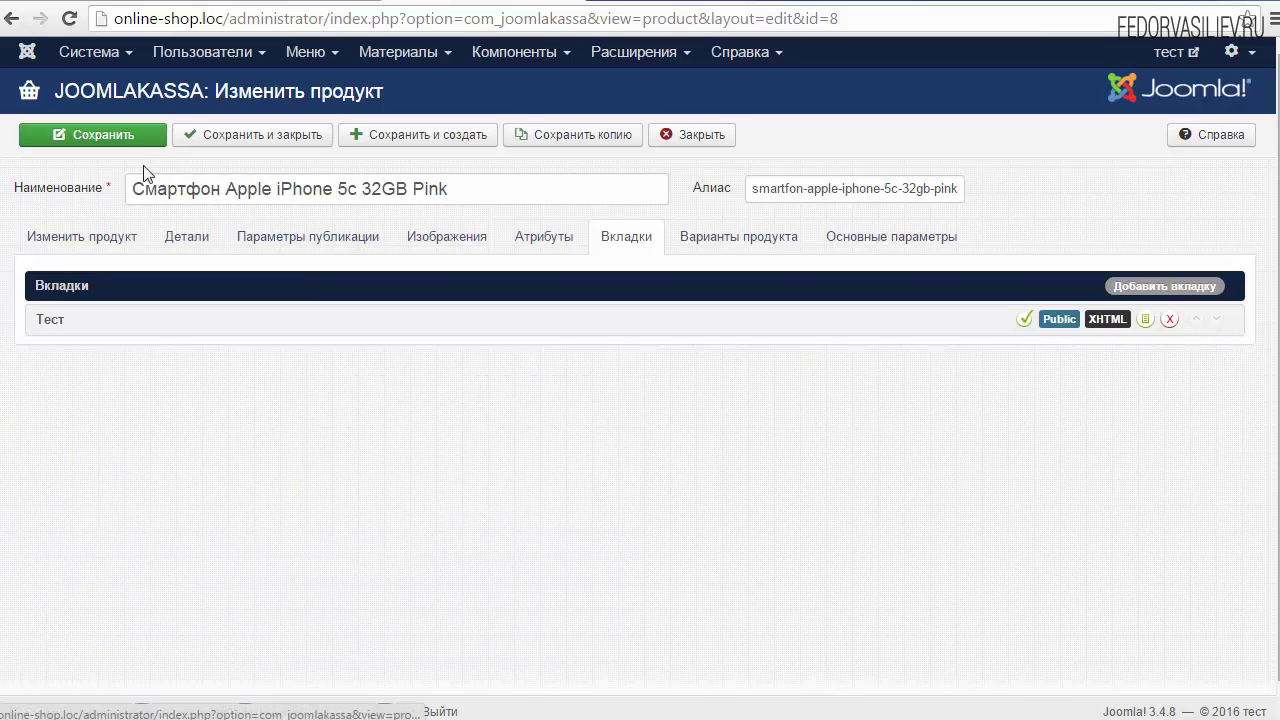
pyautogui.click(110, 136)
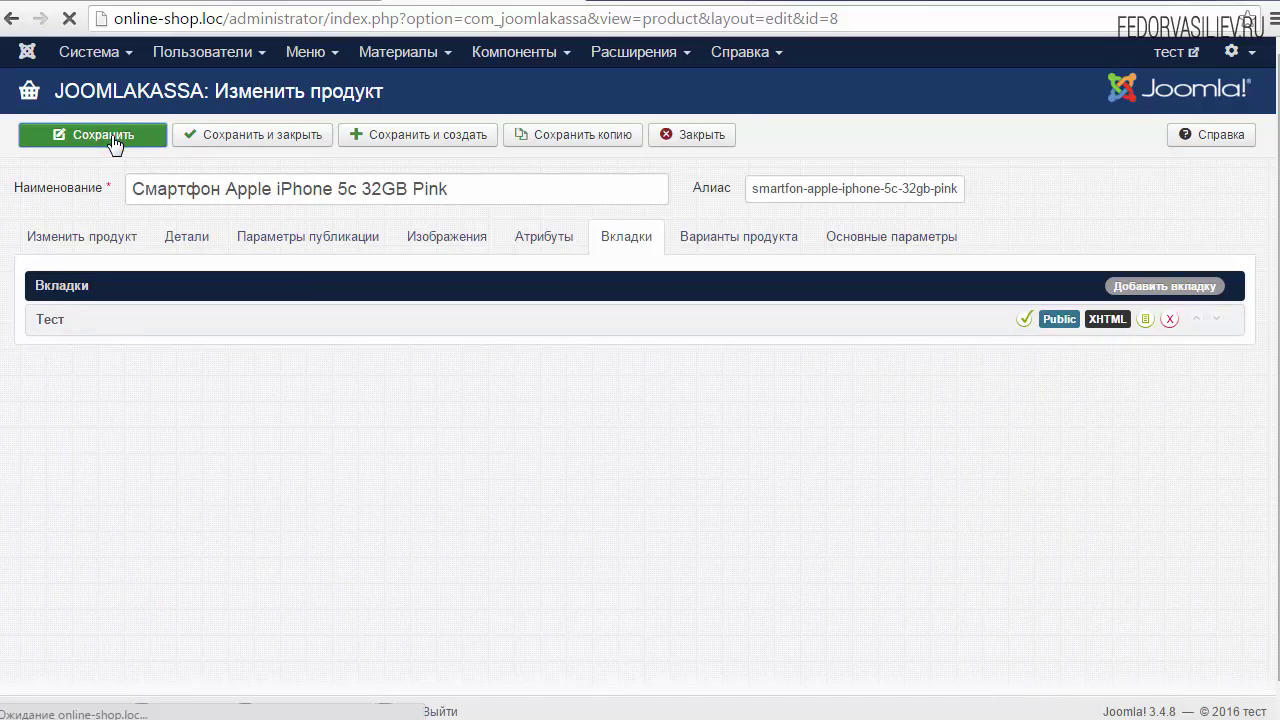
# Step: Check the Тест and Характеристики tabs on the storefront page of the Apple iPhone 5c 32GB Pink
pyautogui.click(1176, 51)
pyautogui.click(166, 107)
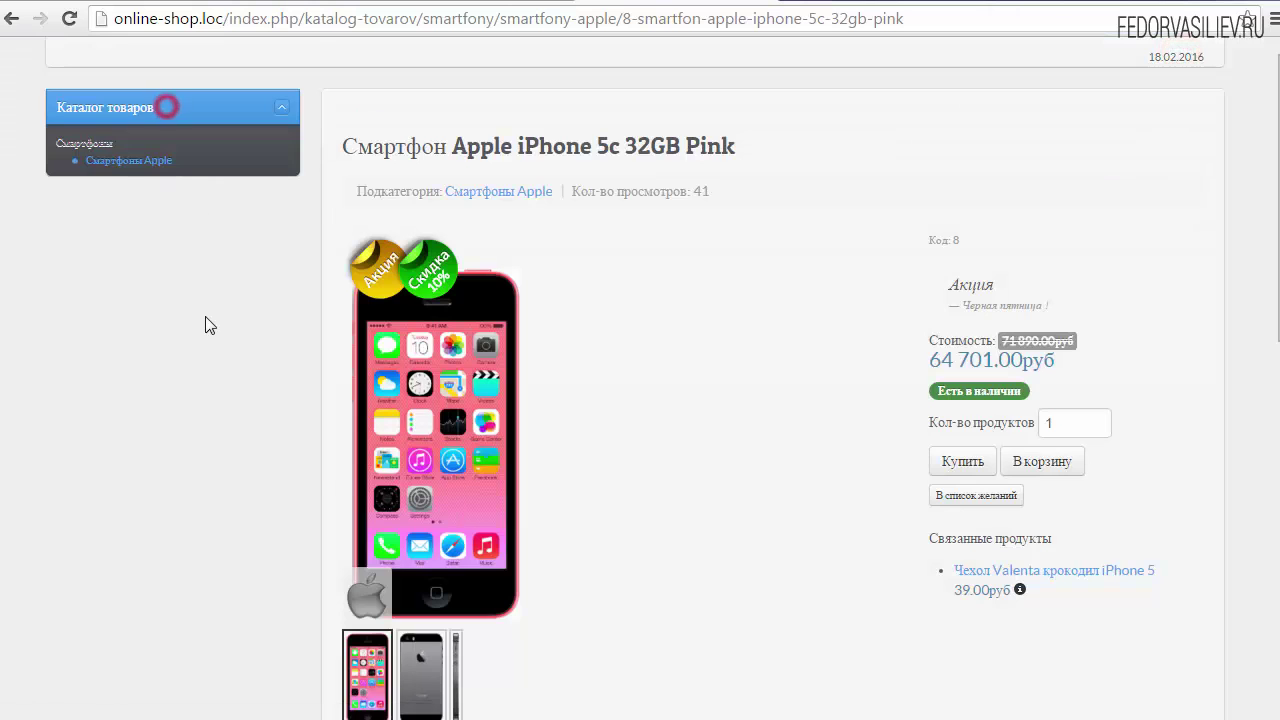
pyautogui.scroll(-10, 209, 325)
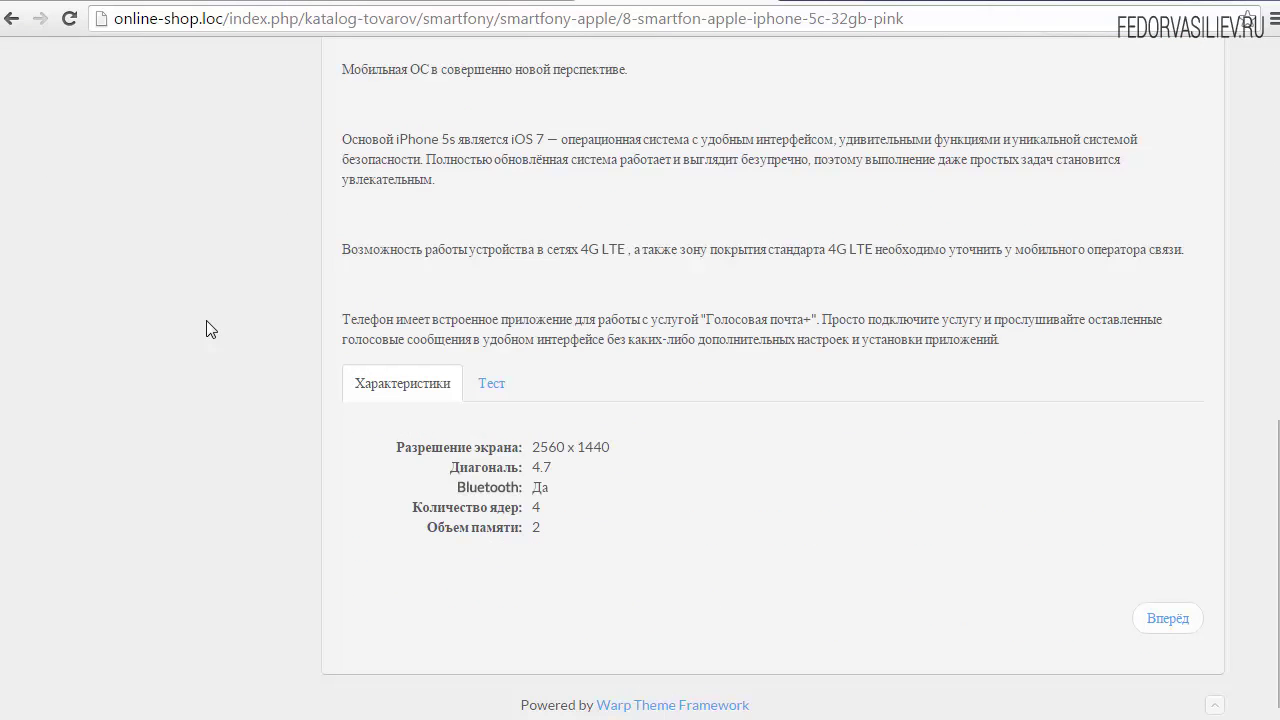
pyautogui.click(493, 386)
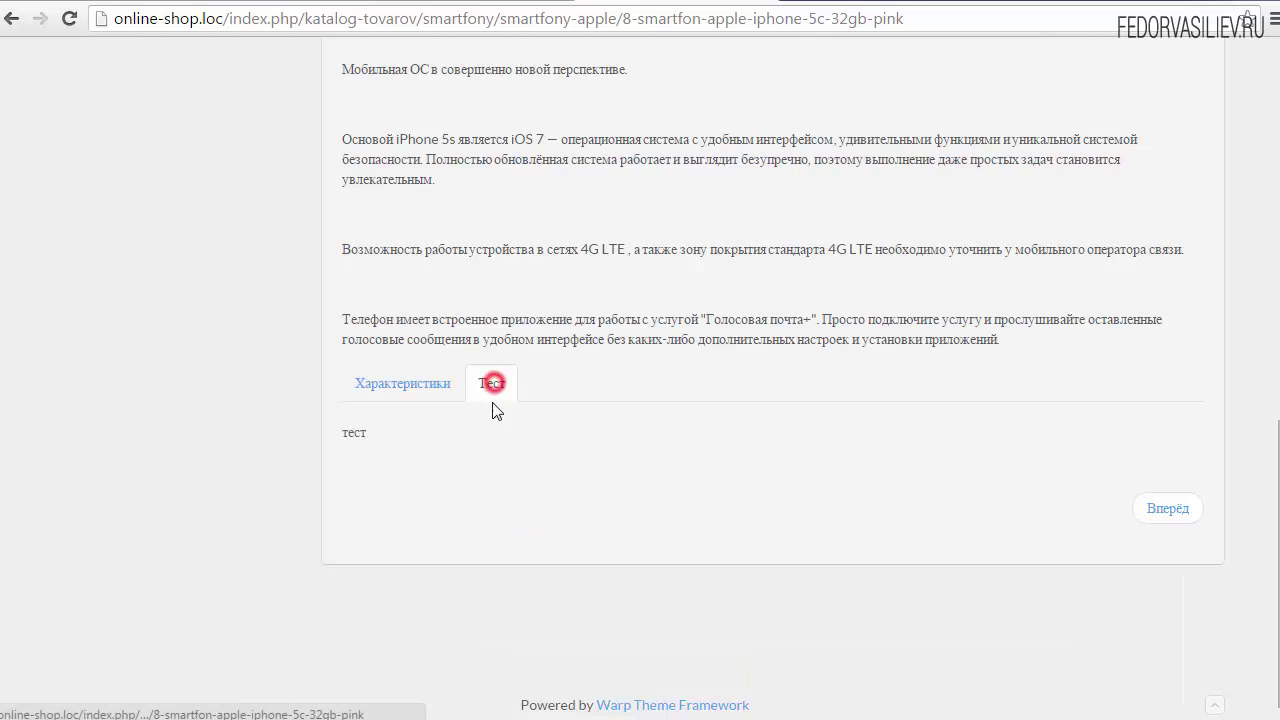
pyautogui.click(428, 384)
pyautogui.click(494, 385)
pyautogui.click(440, 383)
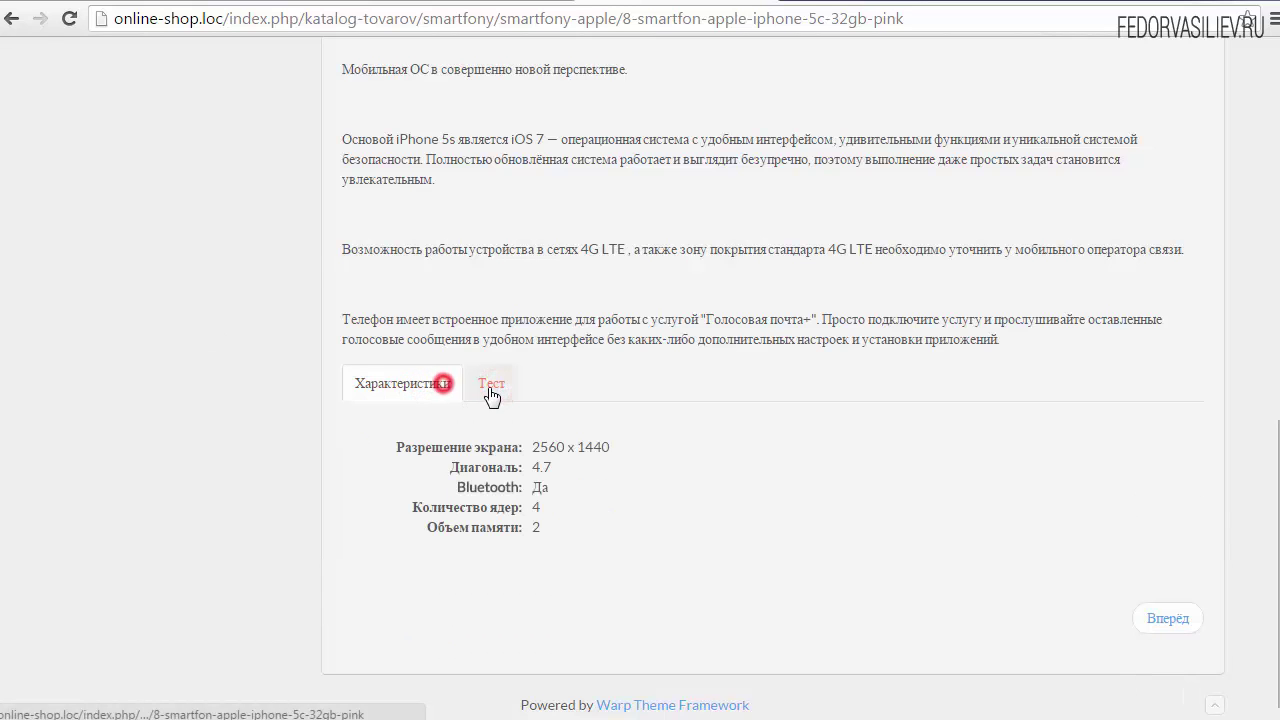
# Step: Back in the product editor, make the description paragraph beginning "Передовой iPhone 5s" bold
pyautogui.click(513, 5)
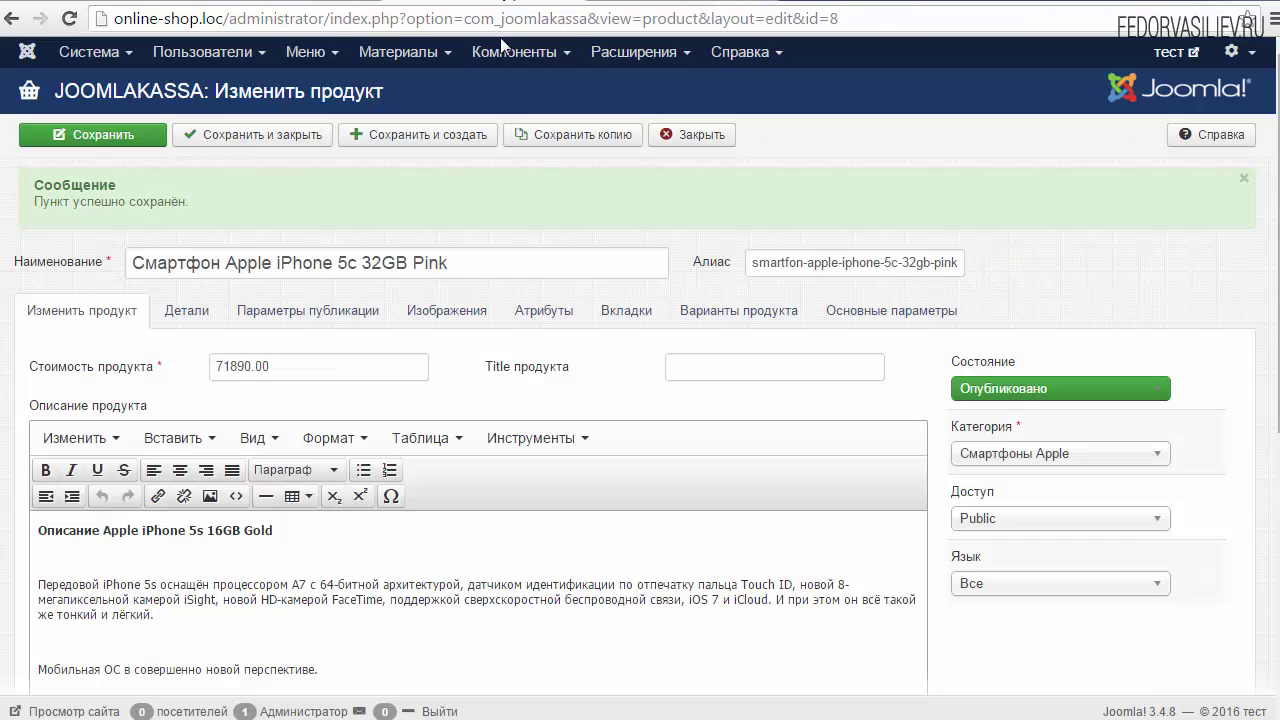
pyautogui.scroll(-5, 594, 320)
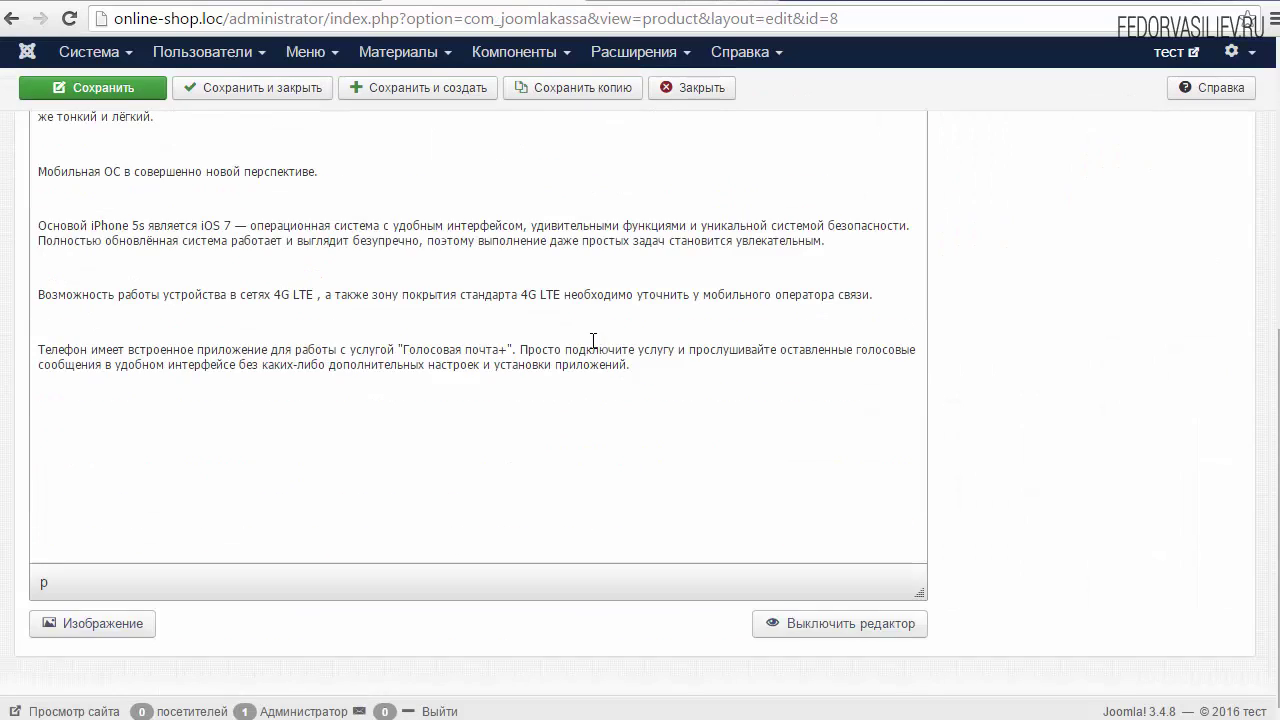
pyautogui.scroll(2, 593, 341)
pyautogui.scroll(2, 593, 341)
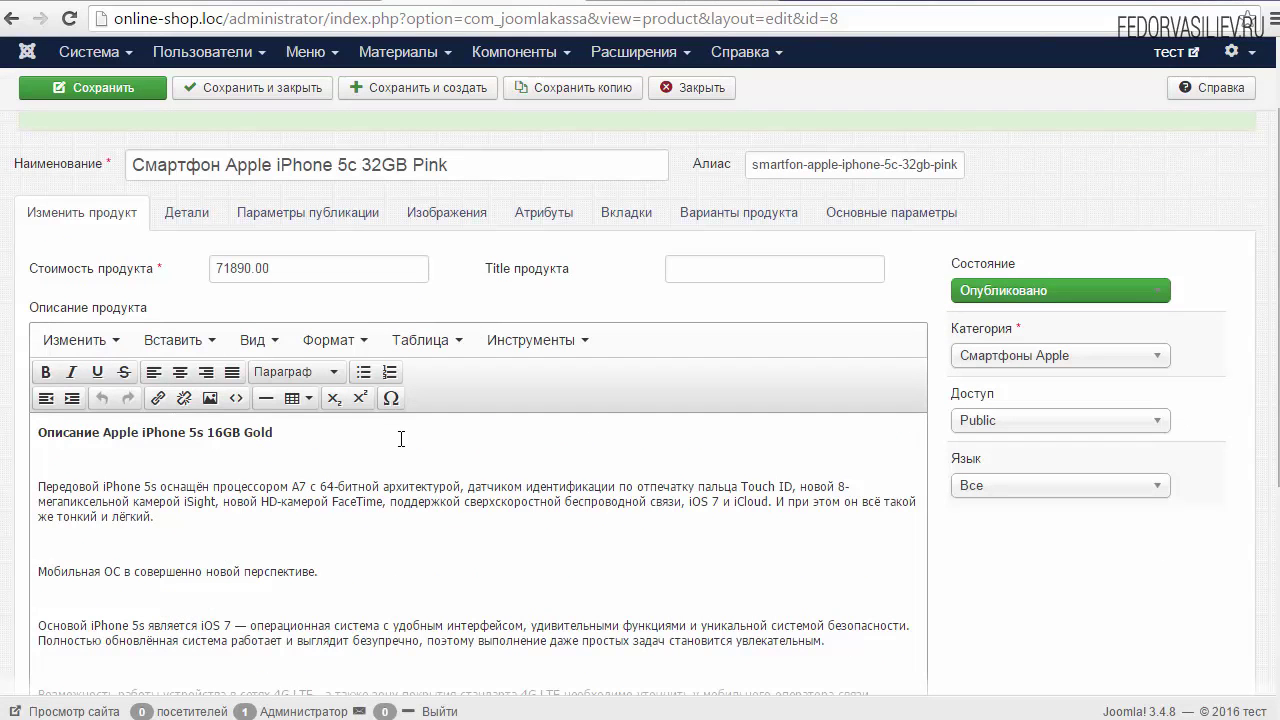
pyautogui.scroll(-2, 408, 518)
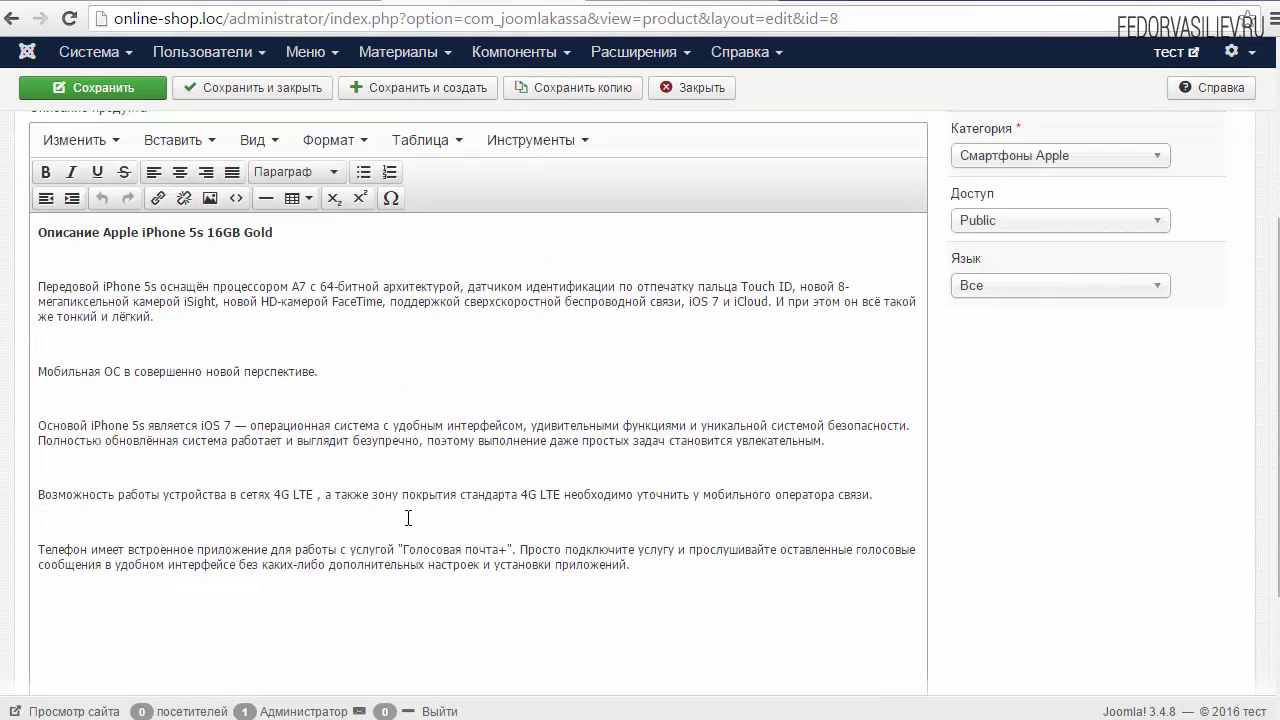
pyautogui.scroll(2, 225, 413)
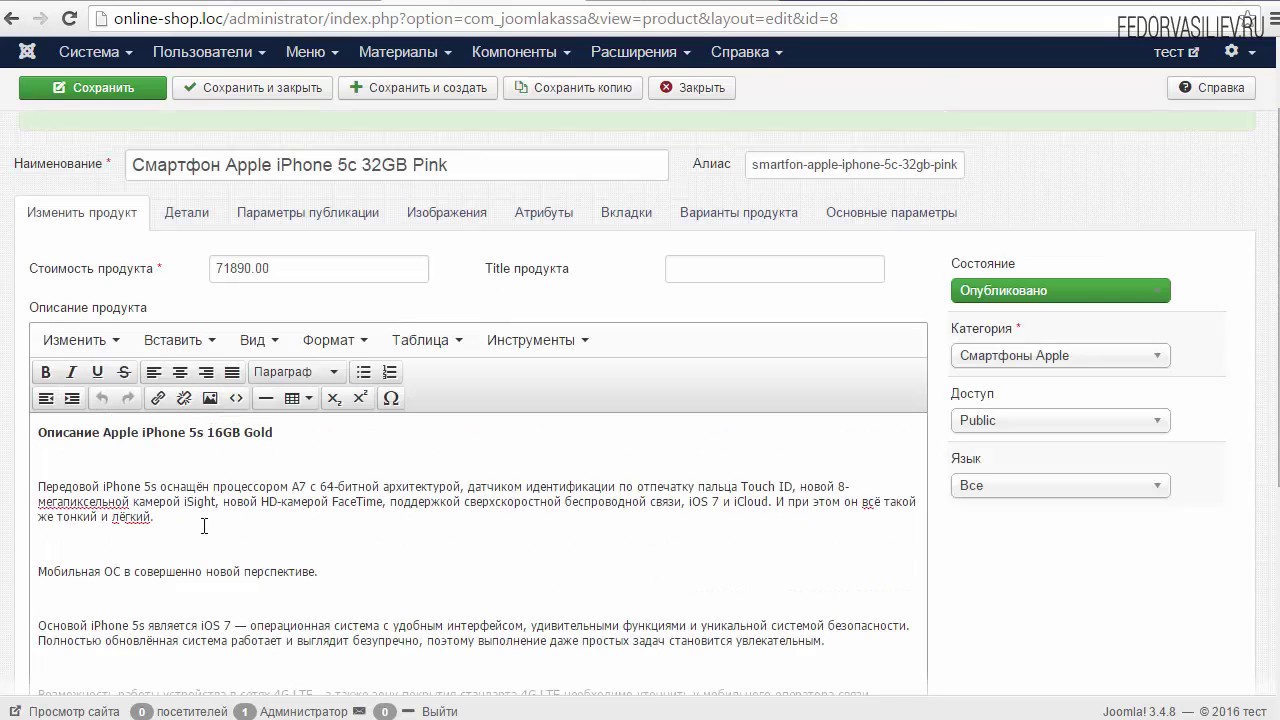
pyautogui.tripleClick(168, 519)
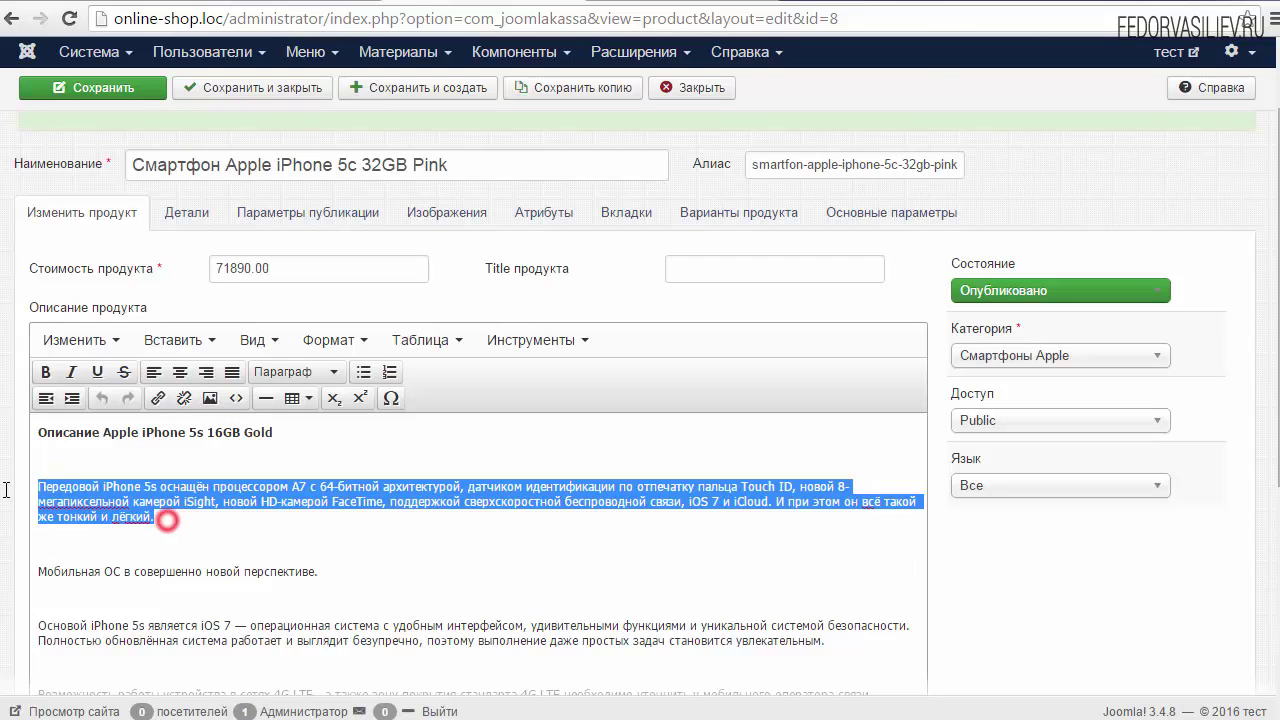
pyautogui.click(45, 375)
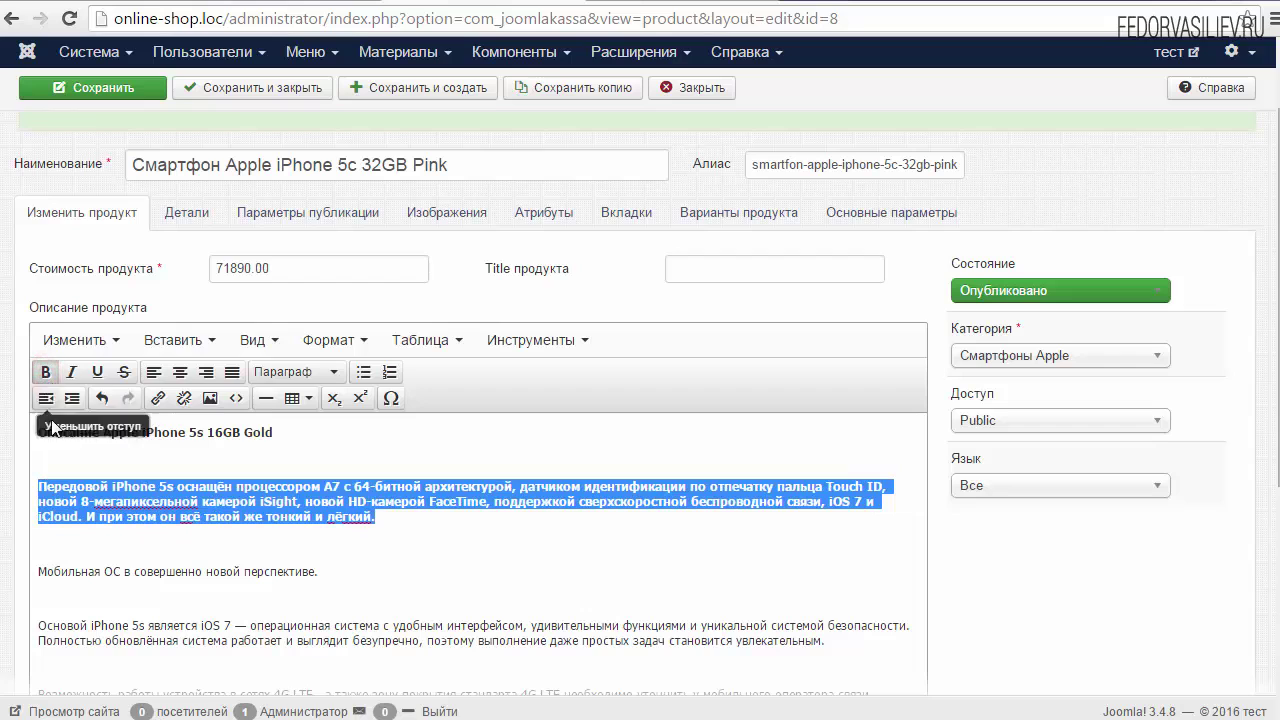
pyautogui.click(244, 510)
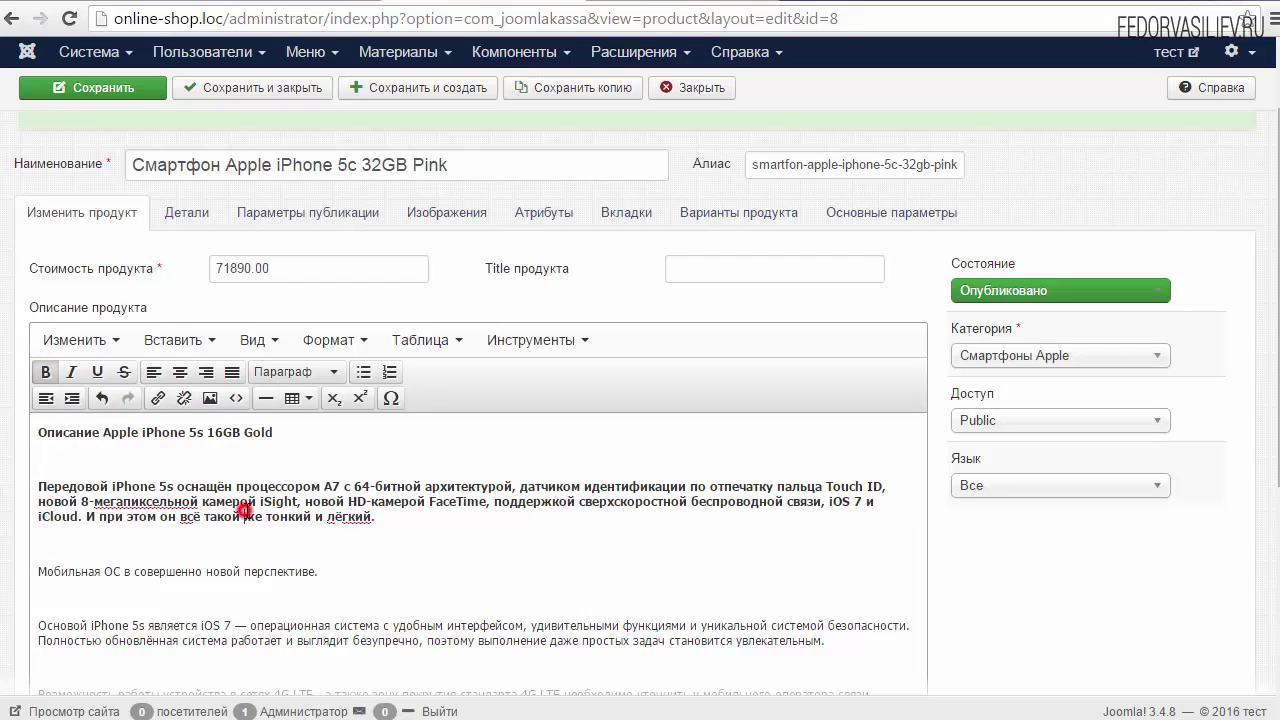
# Step: Italicize the bold description paragraph beginning "Передовой iPhone 5s"
pyautogui.tripleClick(404, 518)
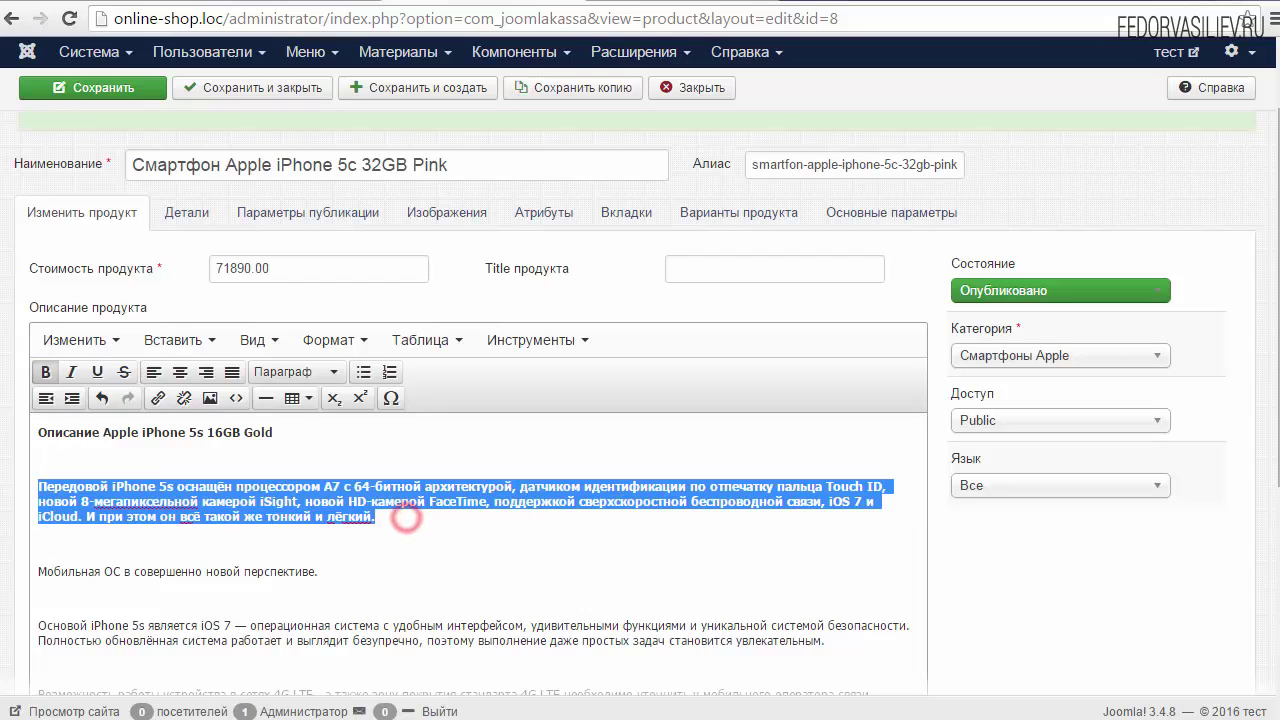
pyautogui.click(70, 373)
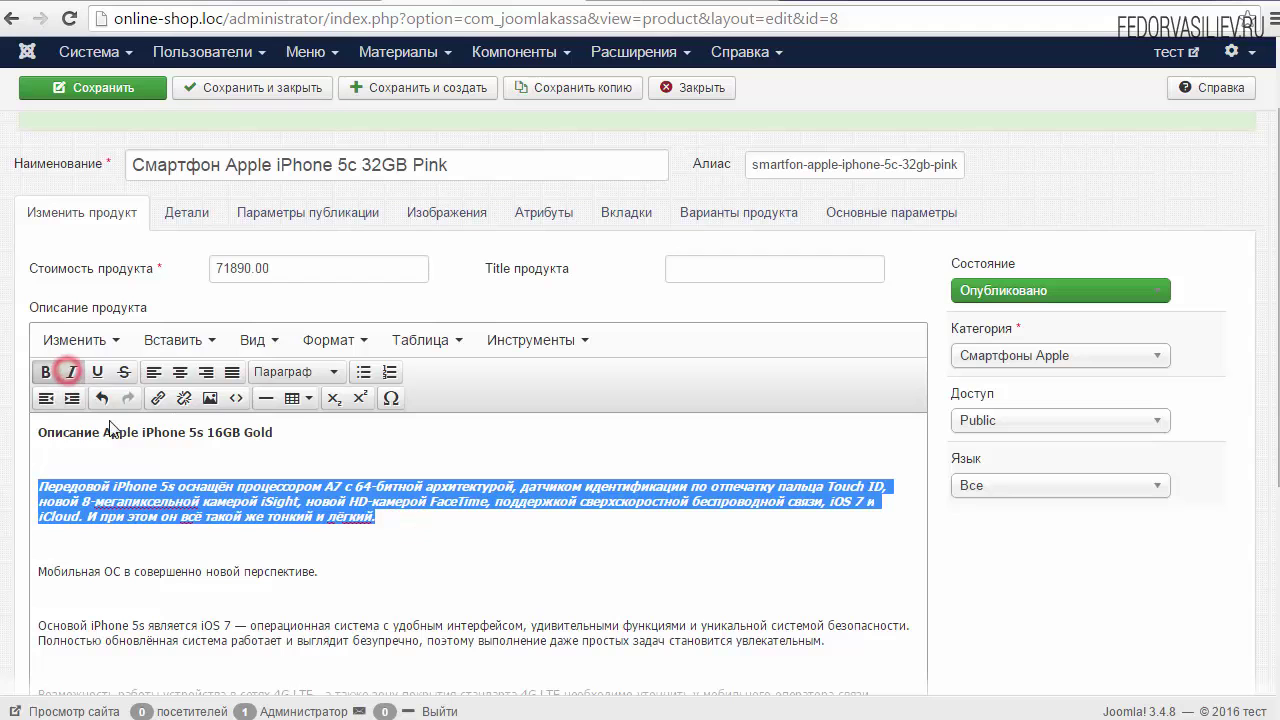
pyautogui.click(206, 507)
# Step: Copy the HTML of the "Передовой iPhone 5s" paragraph, including its p, em and strong tags, from the description's source code
pyautogui.click(237, 399)
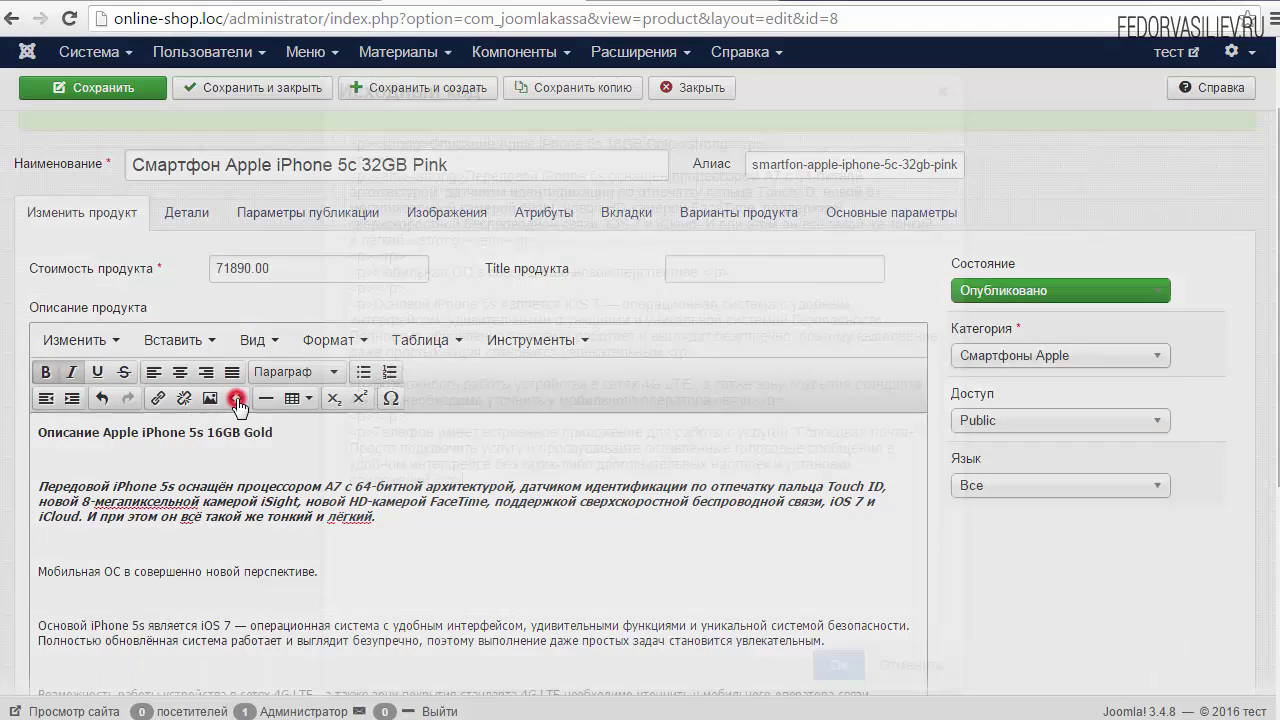
pyautogui.moveTo(459, 172); pyautogui.dragTo(578, 194)
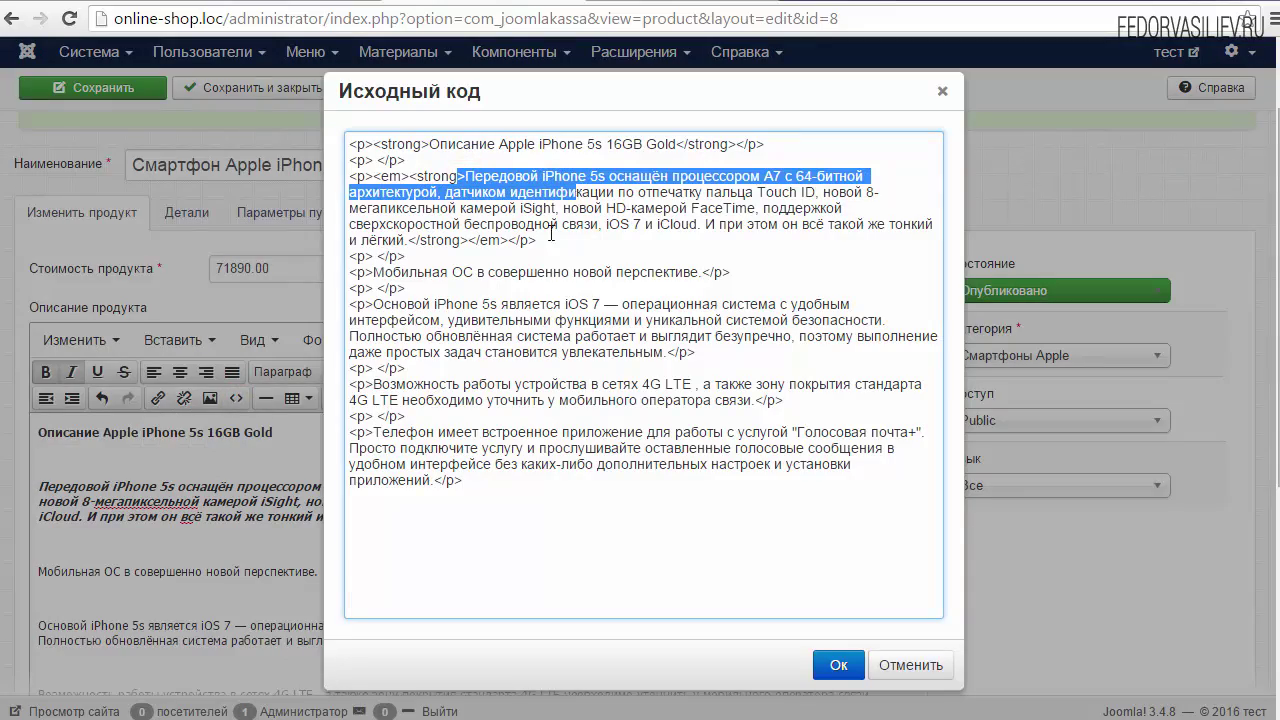
pyautogui.click(516, 260)
pyautogui.moveTo(350, 176); pyautogui.dragTo(406, 176)
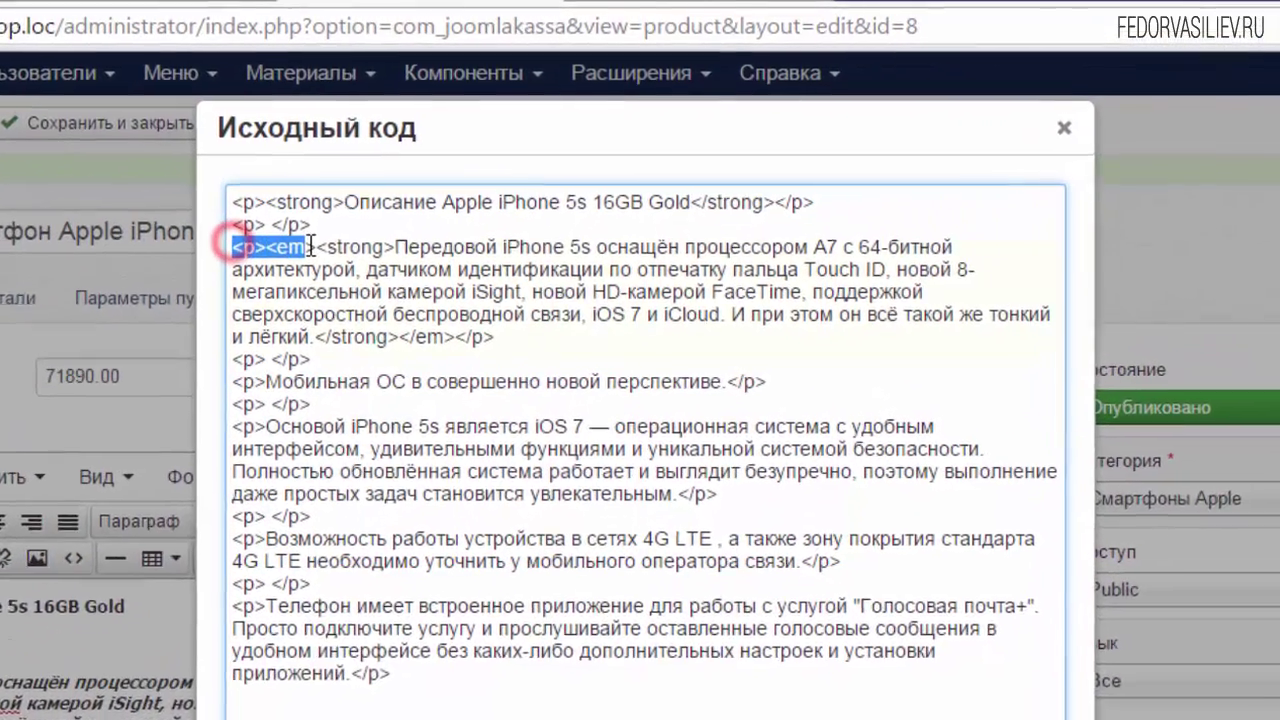
pyautogui.moveTo(311, 246); pyautogui.dragTo(203, 252)
pyautogui.hotkey('ctrl', 'c')
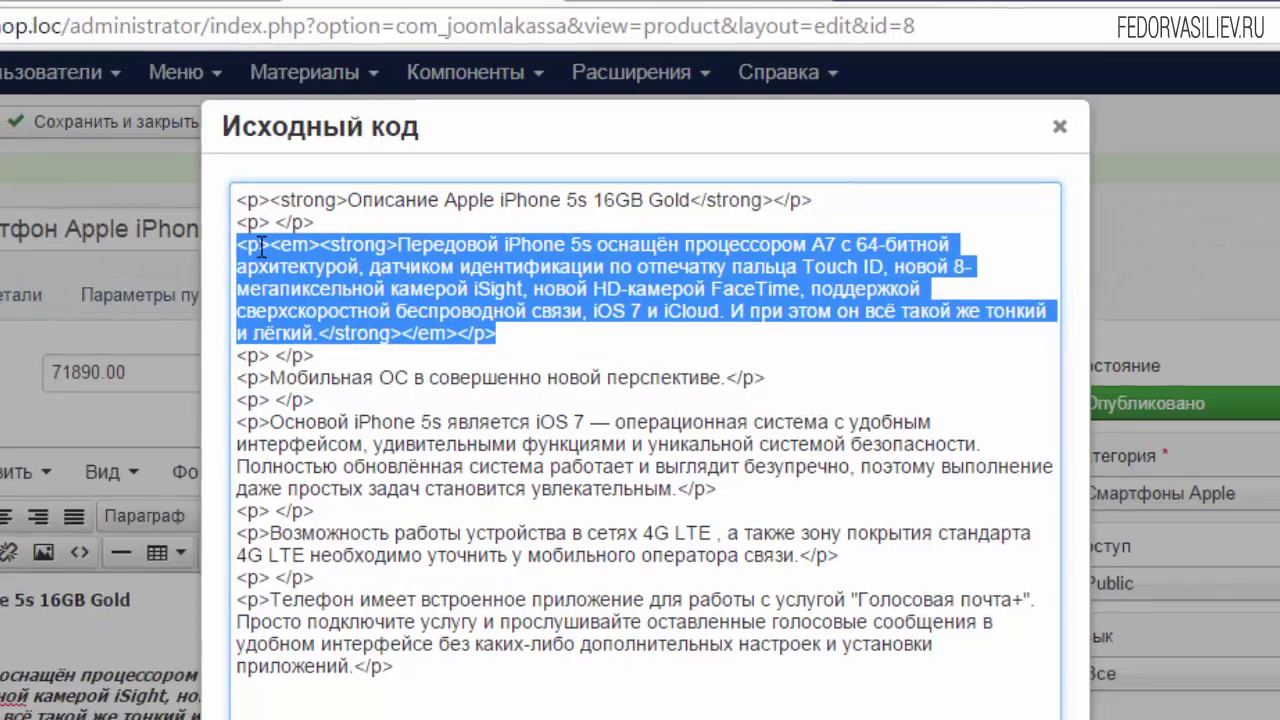
pyautogui.rightClick(243, 259)
pyautogui.click(420, 218)
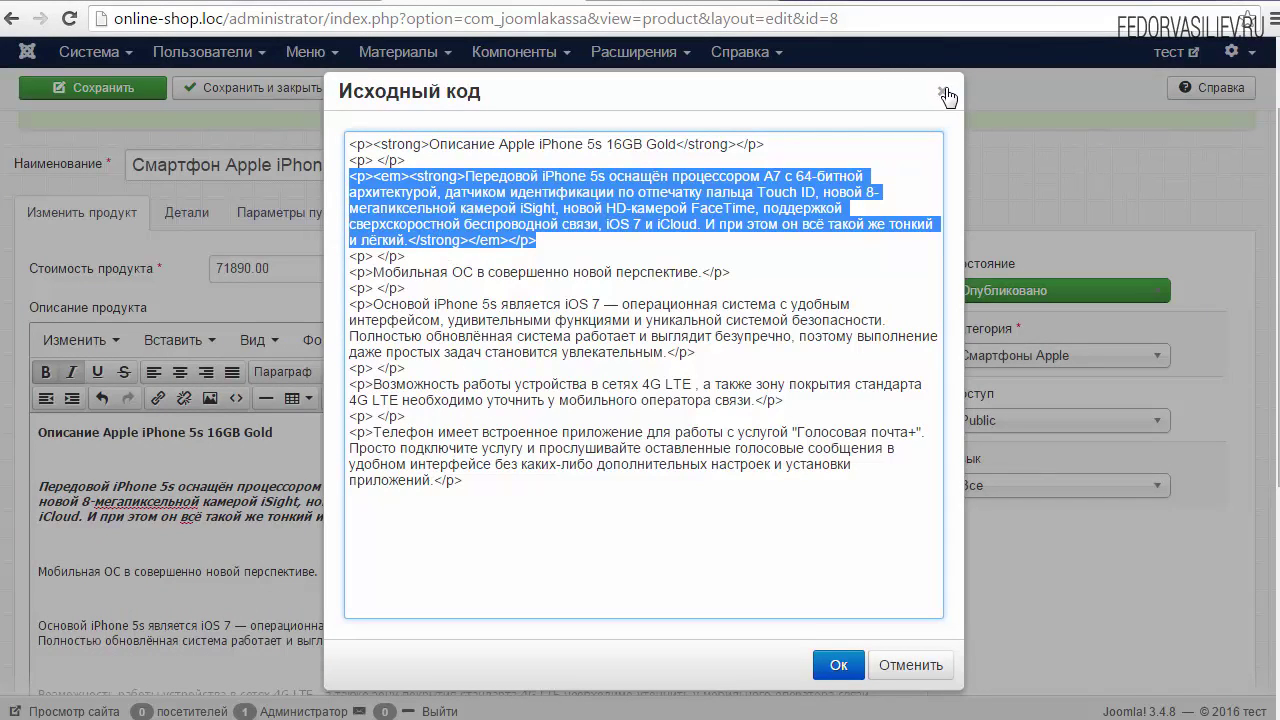
pyautogui.click(945, 93)
# Step: Delete the existing text of the product description
pyautogui.scroll(-3, 786, 557)
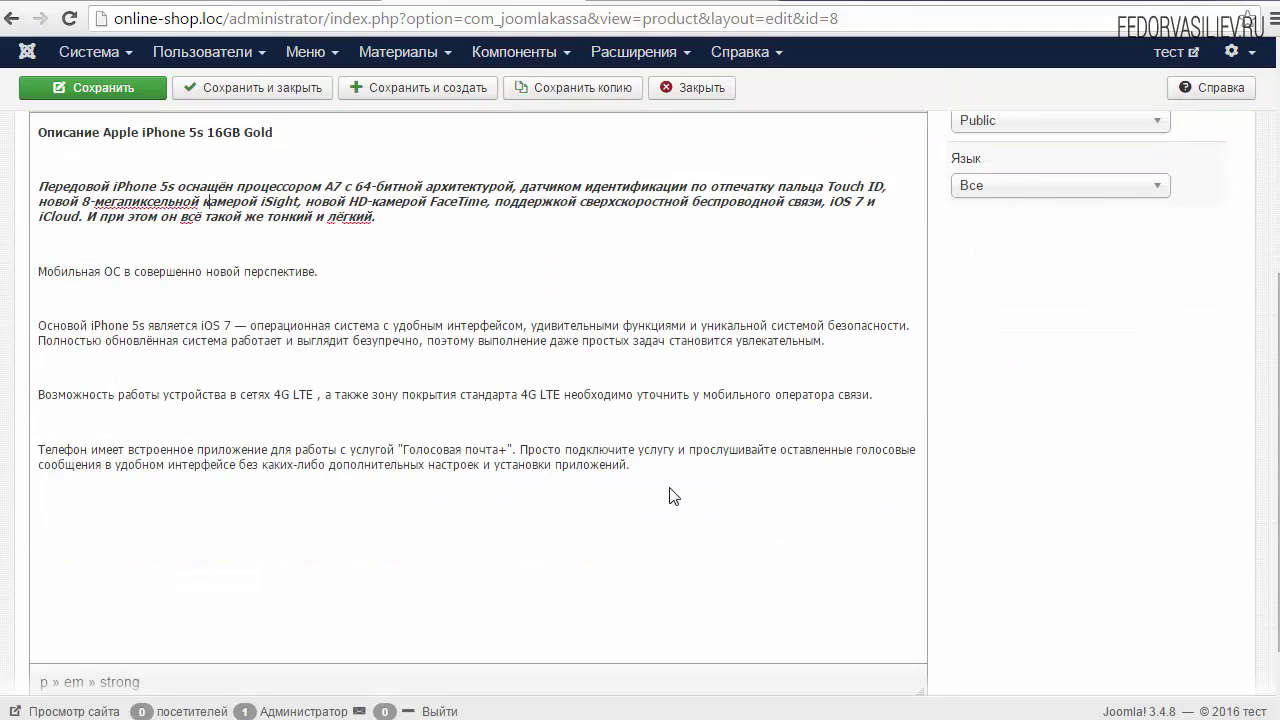
pyautogui.moveTo(624, 465); pyautogui.dragTo(38, 128)
pyautogui.scroll(2, 328, 456)
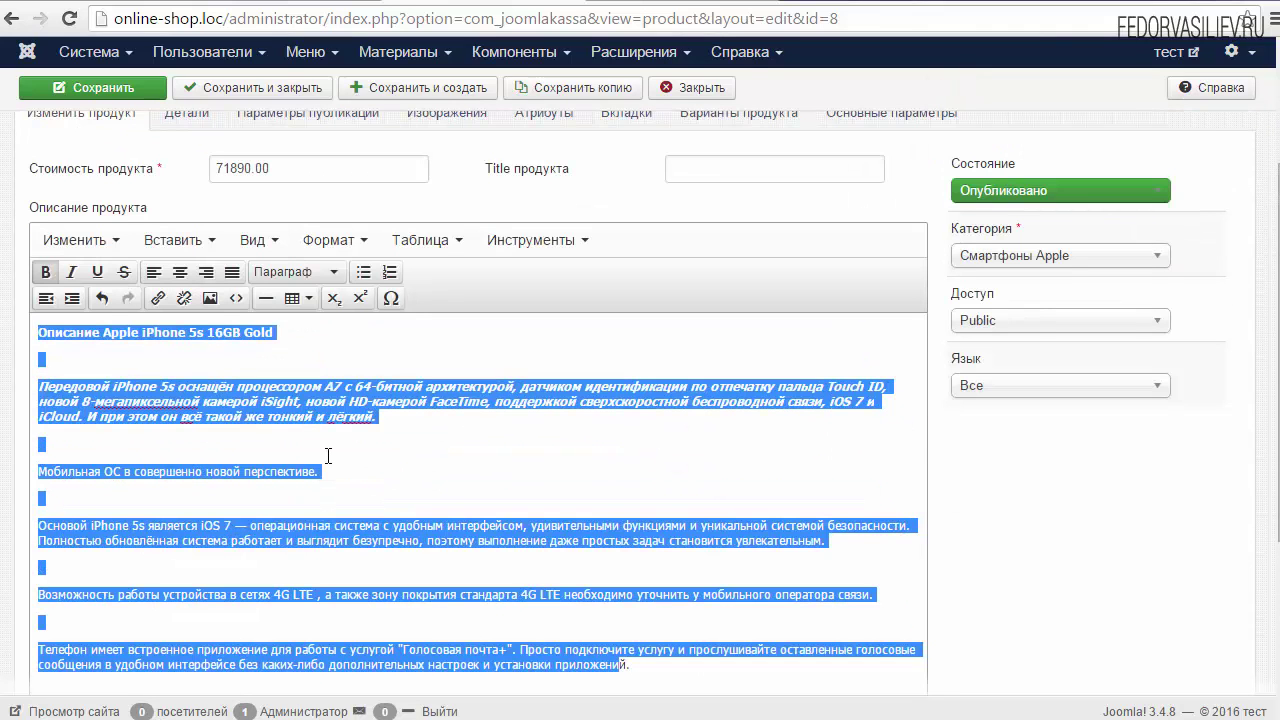
pyautogui.press('BackSpace')
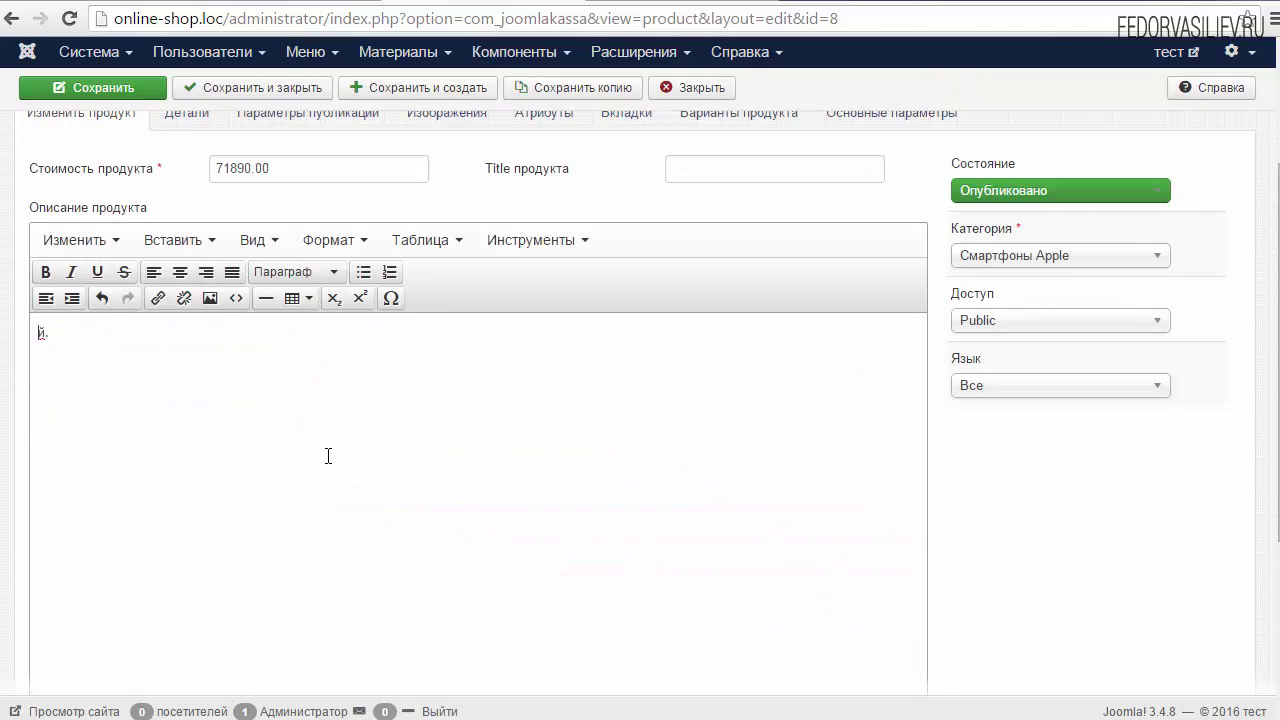
pyautogui.click(48, 333)
# Step: Paste the copied paragraph HTML into the description's source code and apply it
pyautogui.click(243, 297)
pyautogui.rightClick(506, 184)
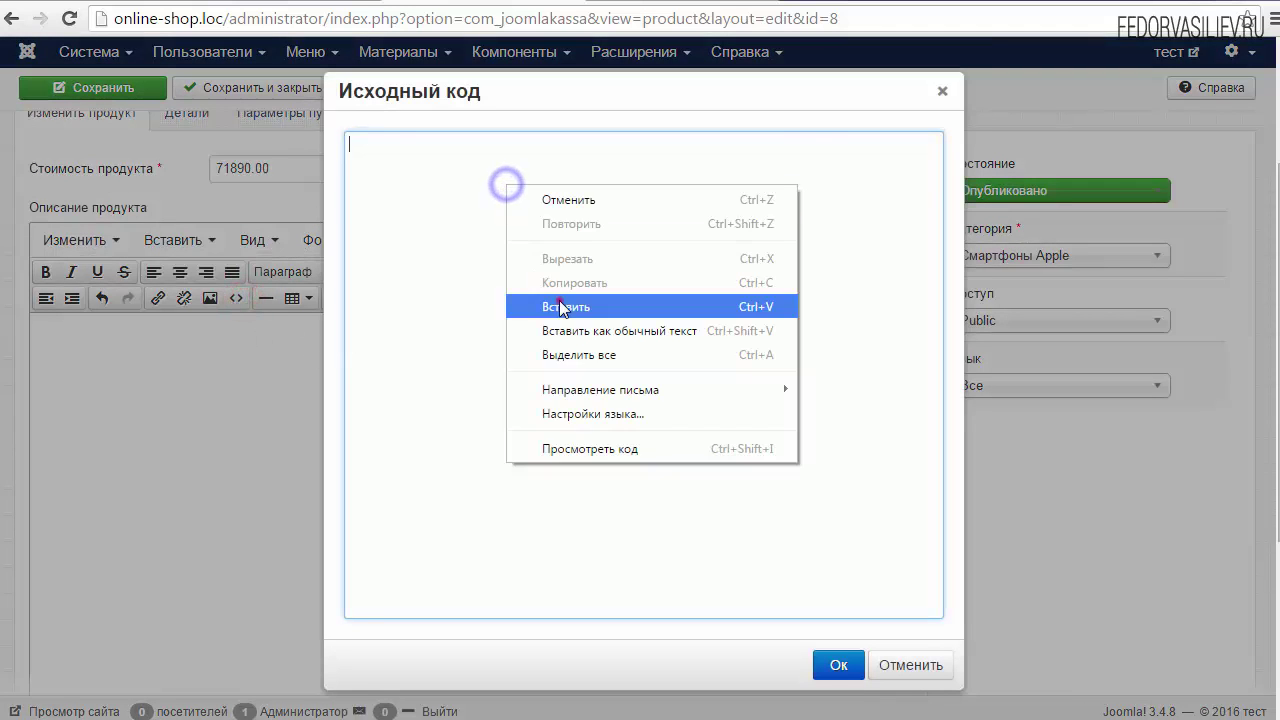
pyautogui.click(560, 308)
pyautogui.click(838, 665)
pyautogui.click(252, 484)
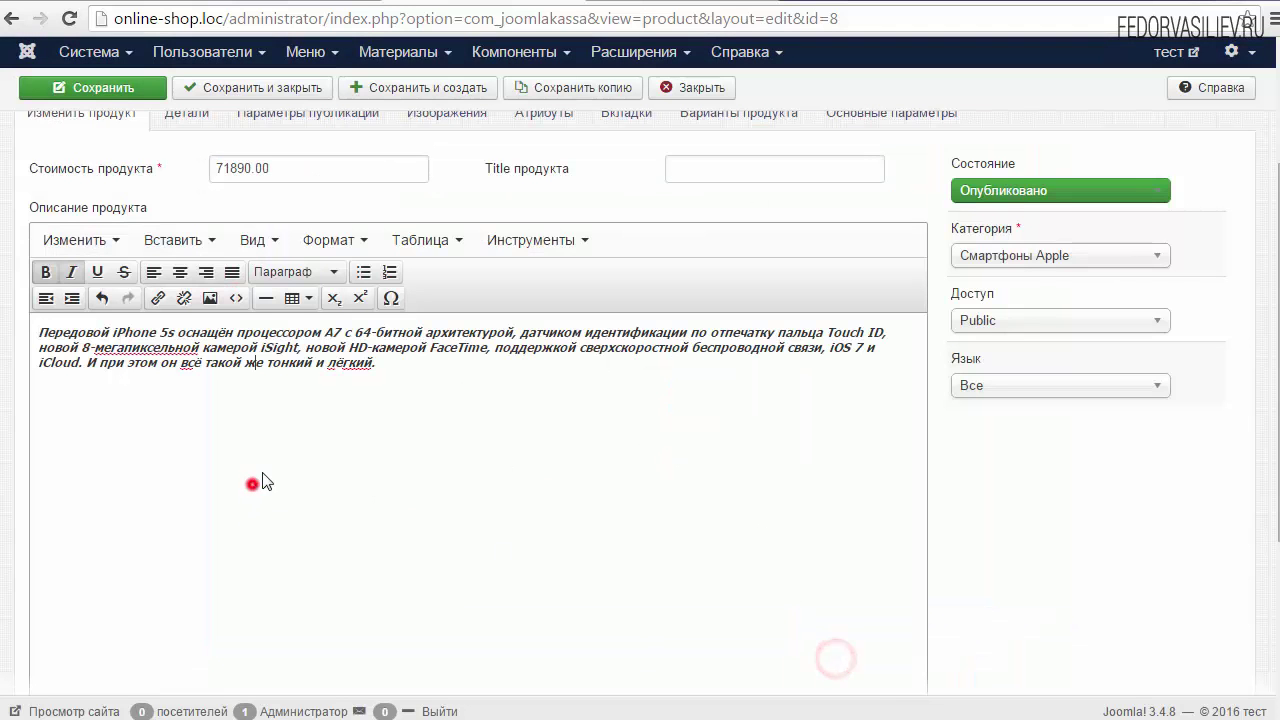
# Step: Remove the bold and italic formatting from the description paragraph
pyautogui.tripleClick(392, 362)
pyautogui.click(45, 271)
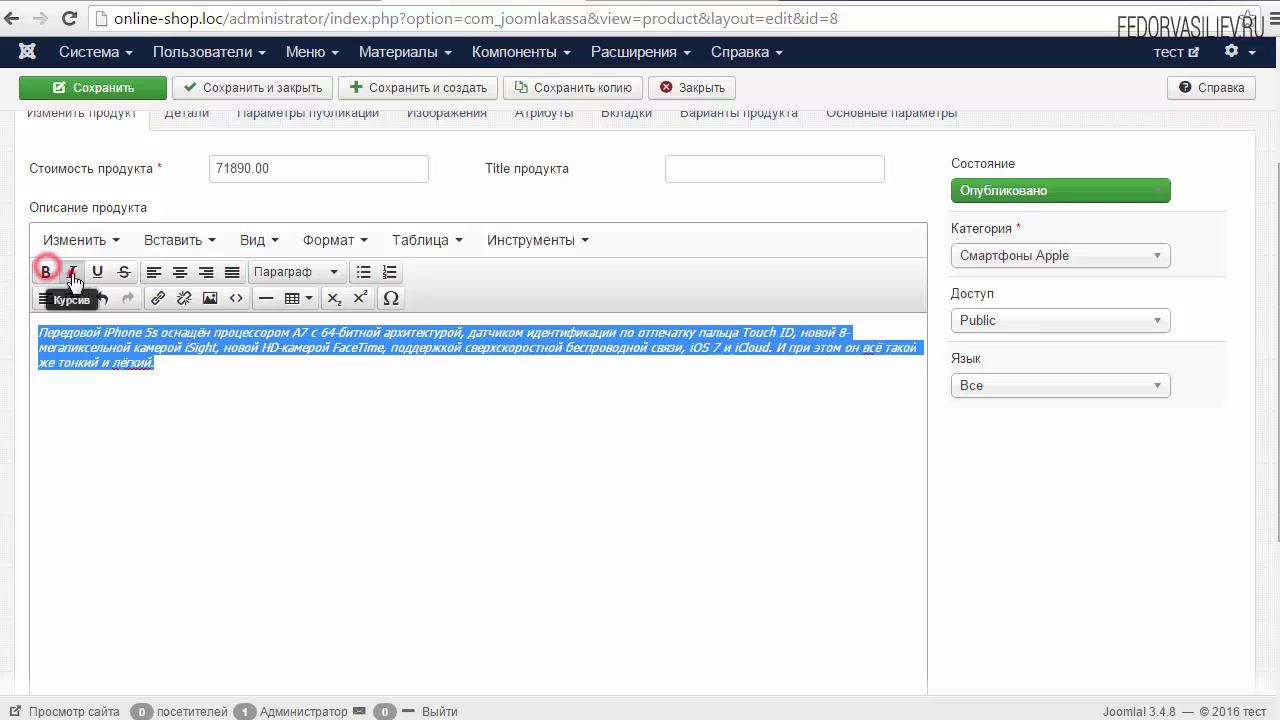
pyautogui.click(72, 272)
pyautogui.click(207, 377)
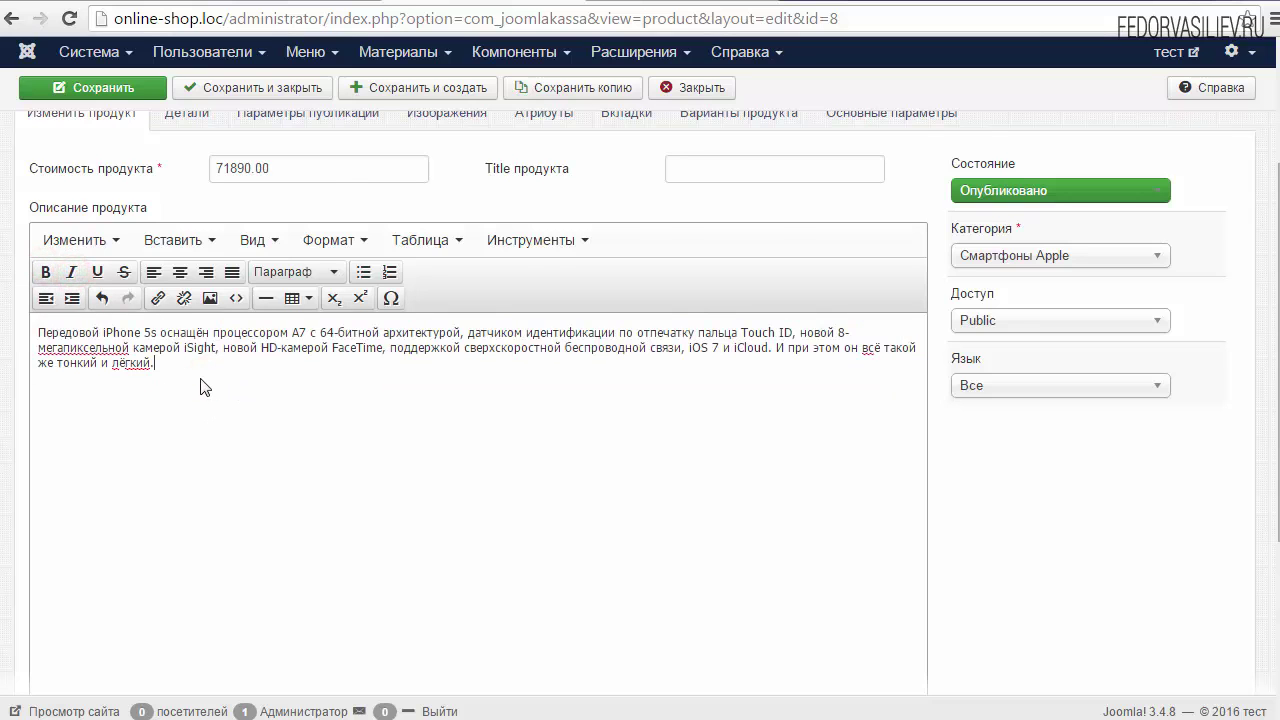
# Step: Make the entire product description text bold and italic
pyautogui.scroll(-1, 205, 387)
pyautogui.scroll(2, 167, 305)
pyautogui.hotkey('ctrl', 'a')
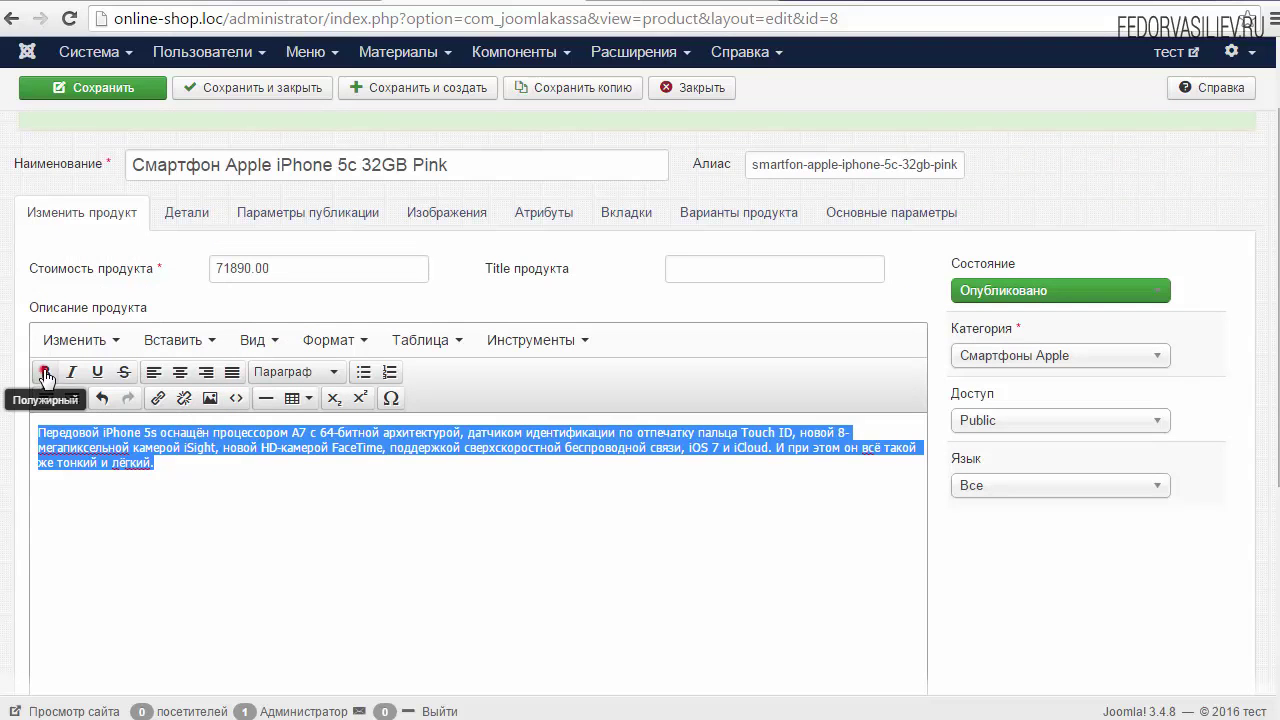
pyautogui.click(45, 372)
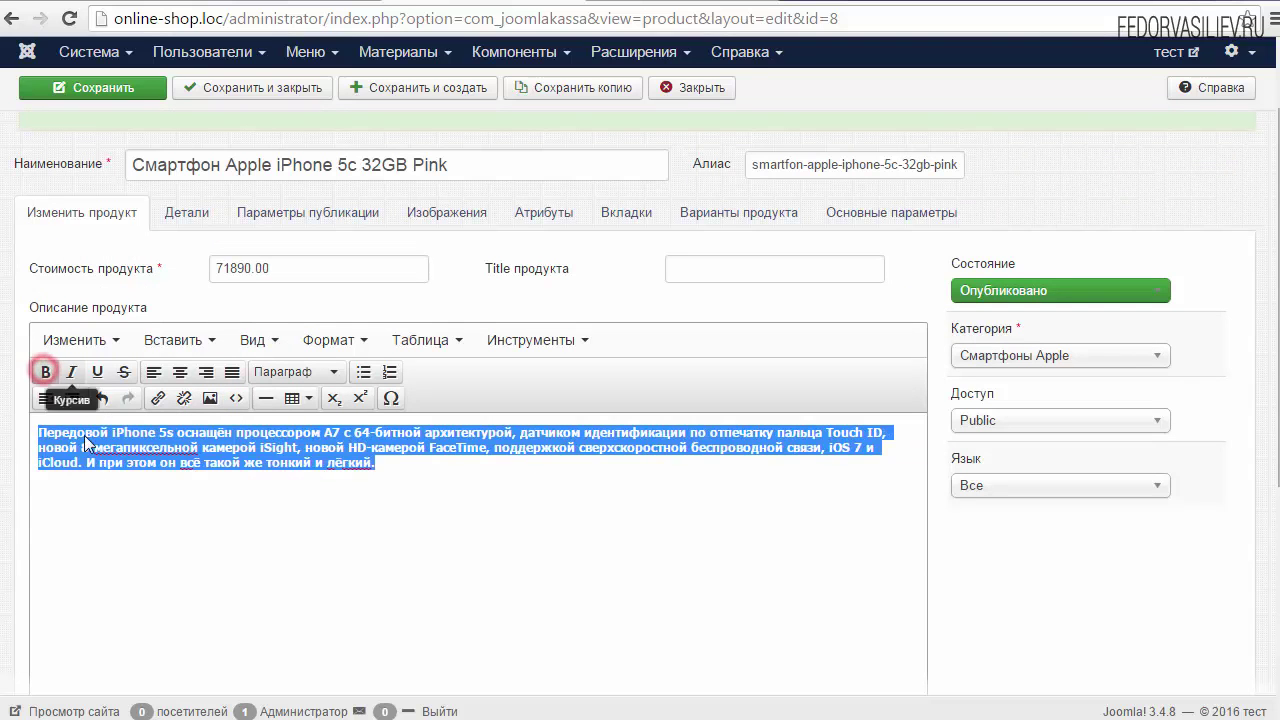
pyautogui.click(71, 372)
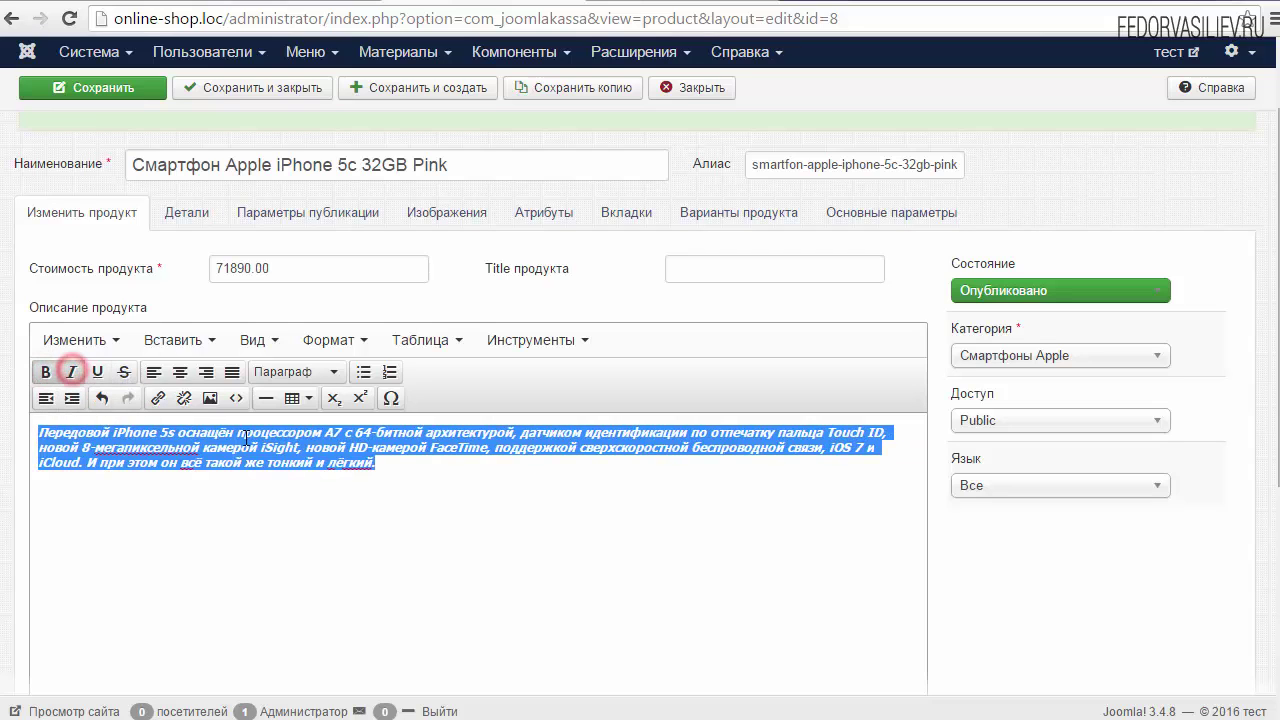
pyautogui.press('Right')
# Step: Copy the complete HTML source of the formatted description and close the source view without changes
pyautogui.click(240, 398)
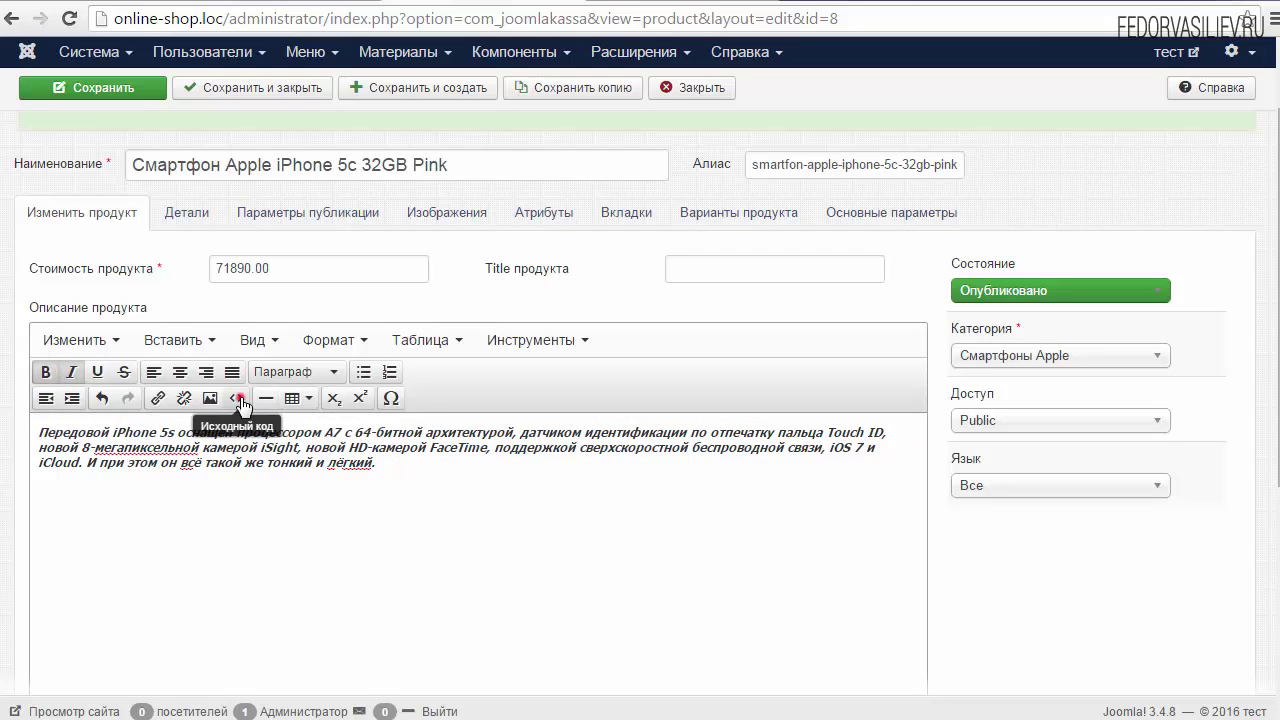
pyautogui.moveTo(558, 216); pyautogui.dragTo(337, 173)
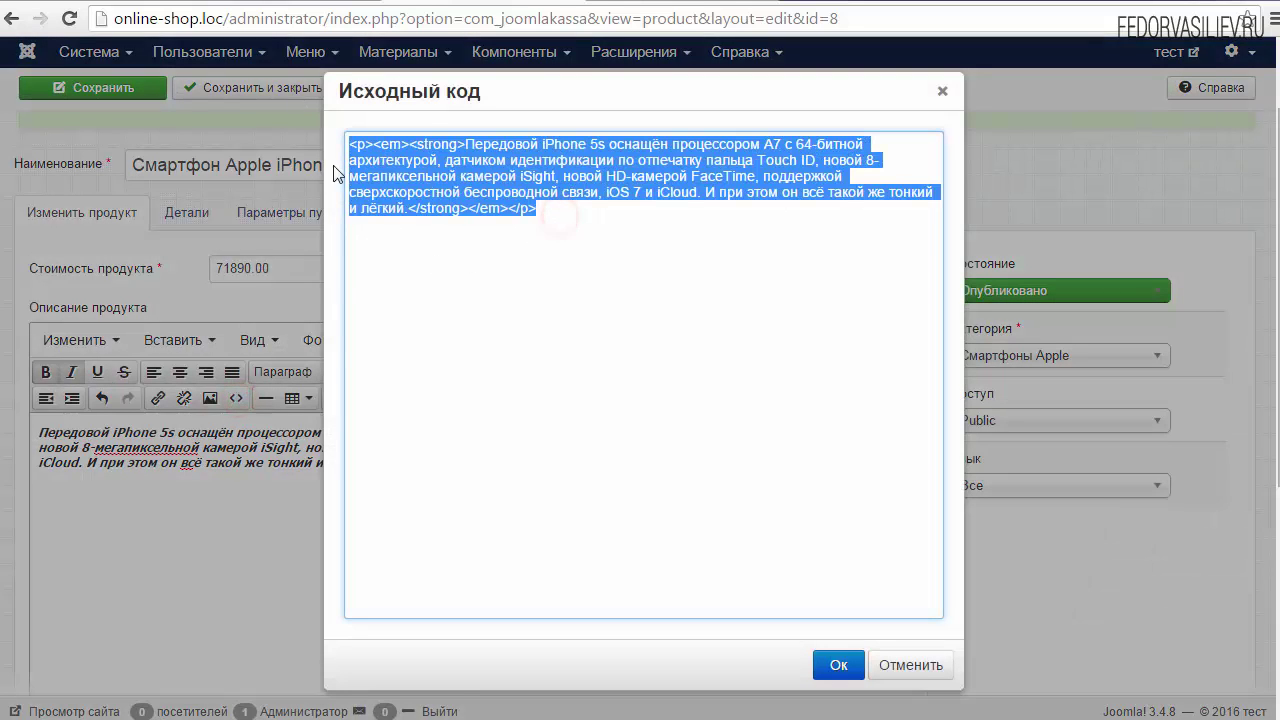
pyautogui.rightClick(460, 177)
pyautogui.click(512, 205)
pyautogui.click(940, 96)
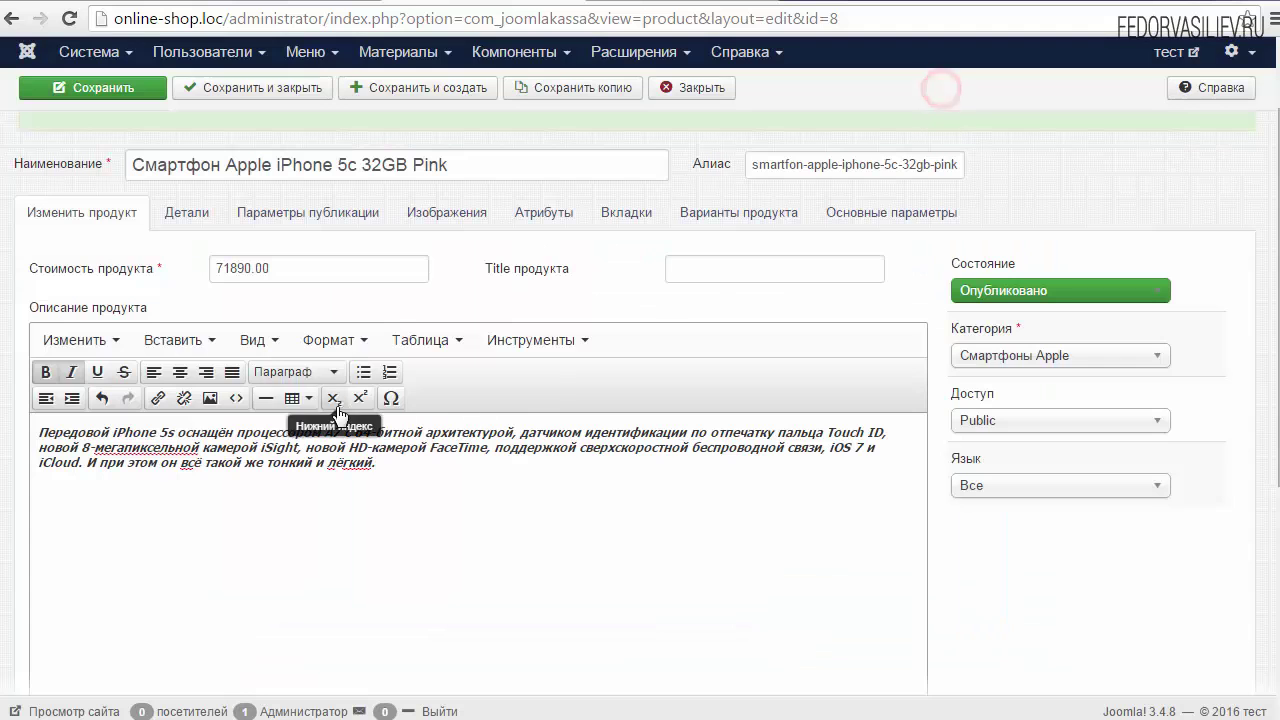
# Step: Examine the paragraph's HTML and its closing em and p tags in the description's source code
pyautogui.click(238, 402)
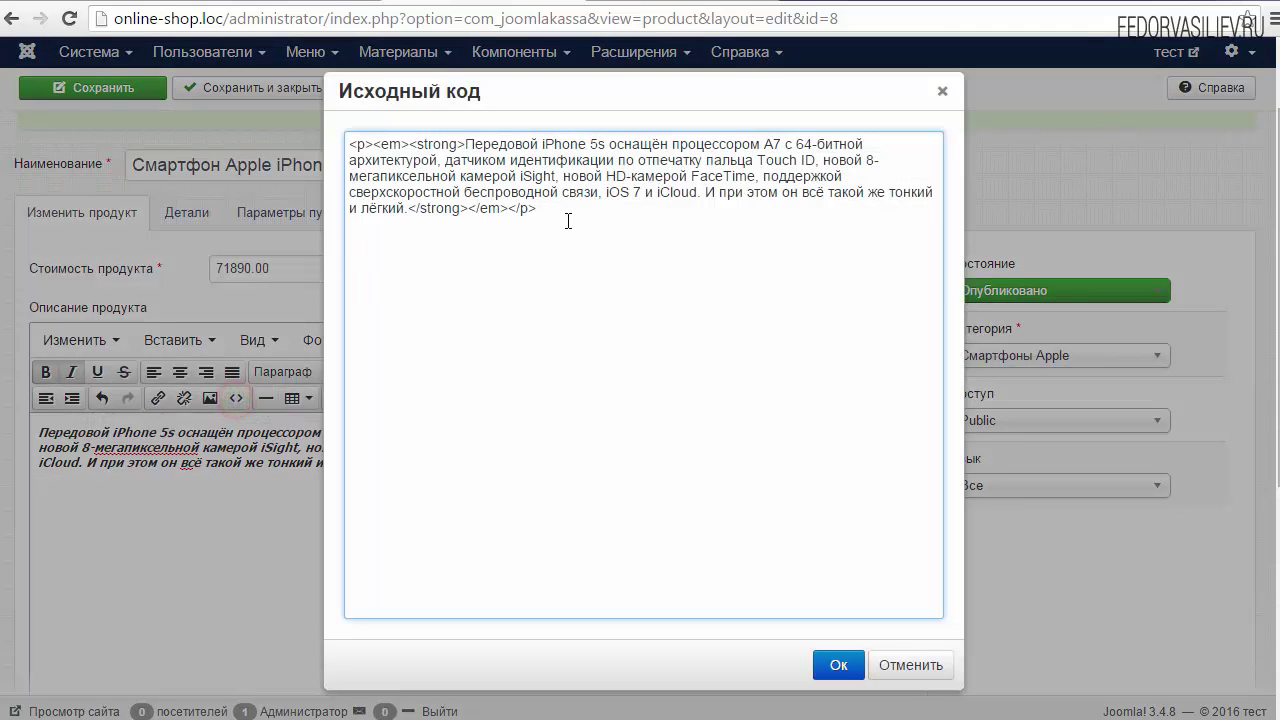
pyautogui.tripleClick(562, 216)
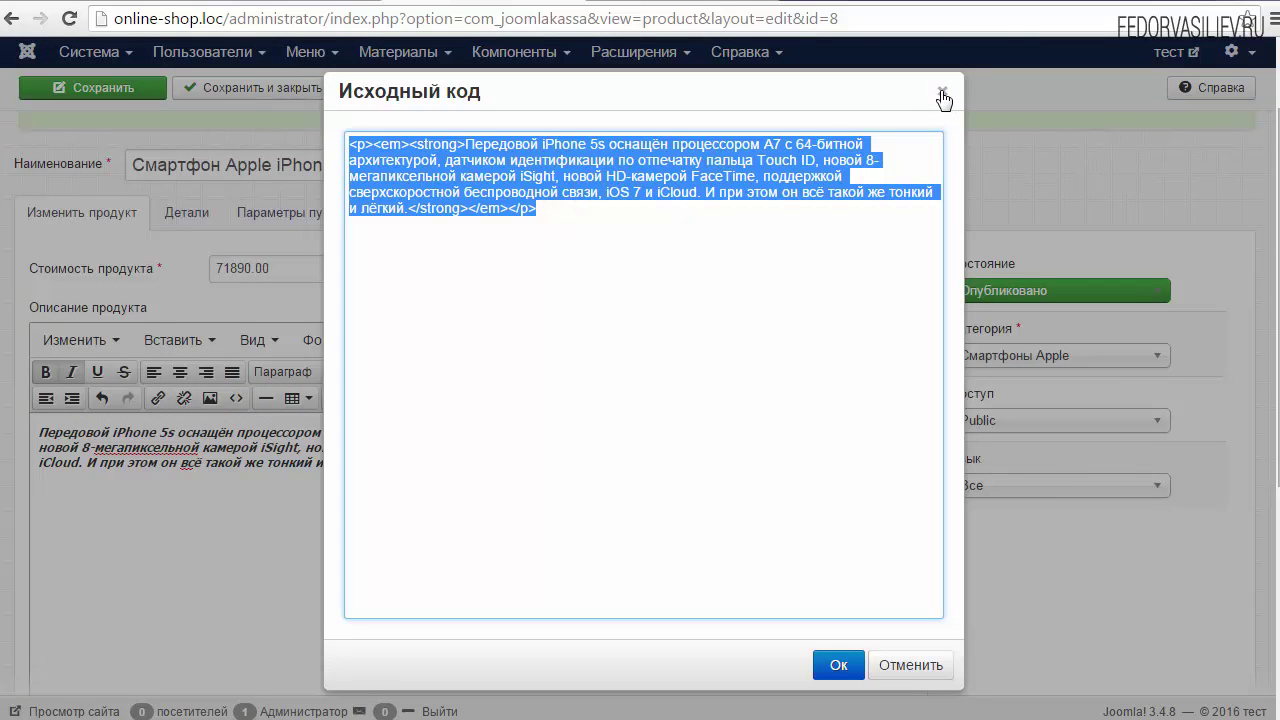
pyautogui.click(556, 236)
pyautogui.moveTo(530, 208); pyautogui.dragTo(468, 208)
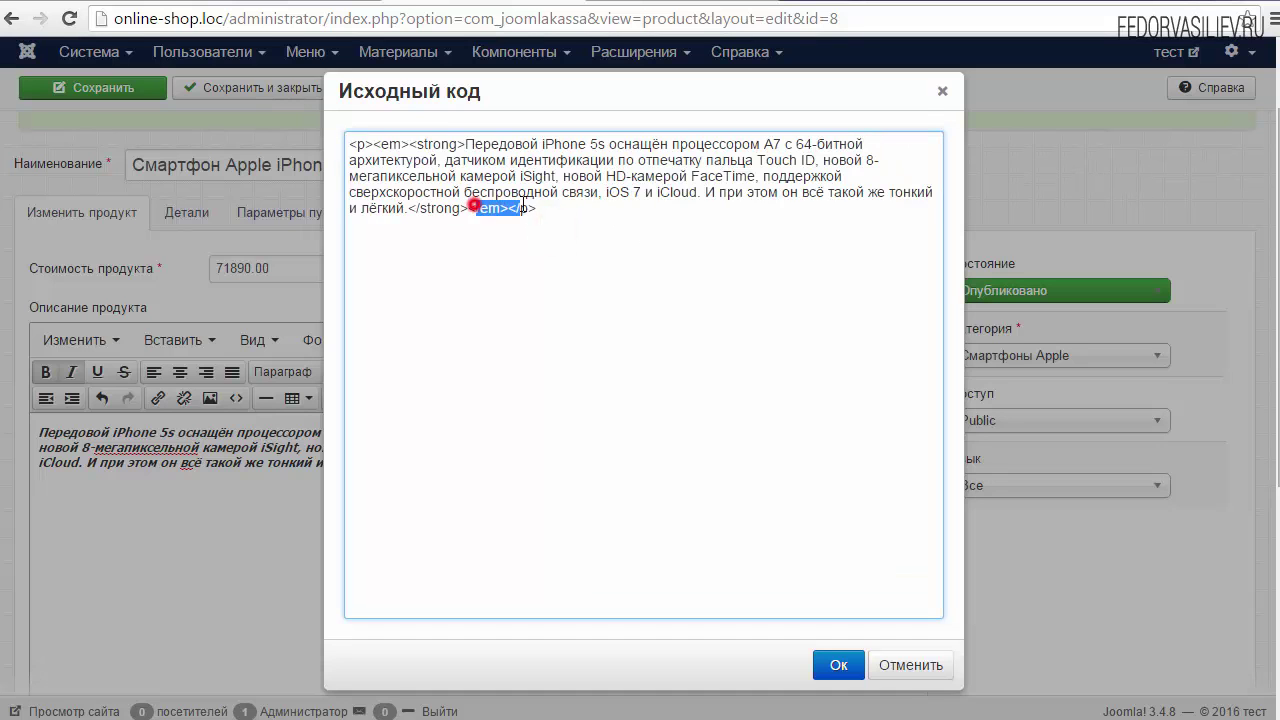
pyautogui.click(943, 91)
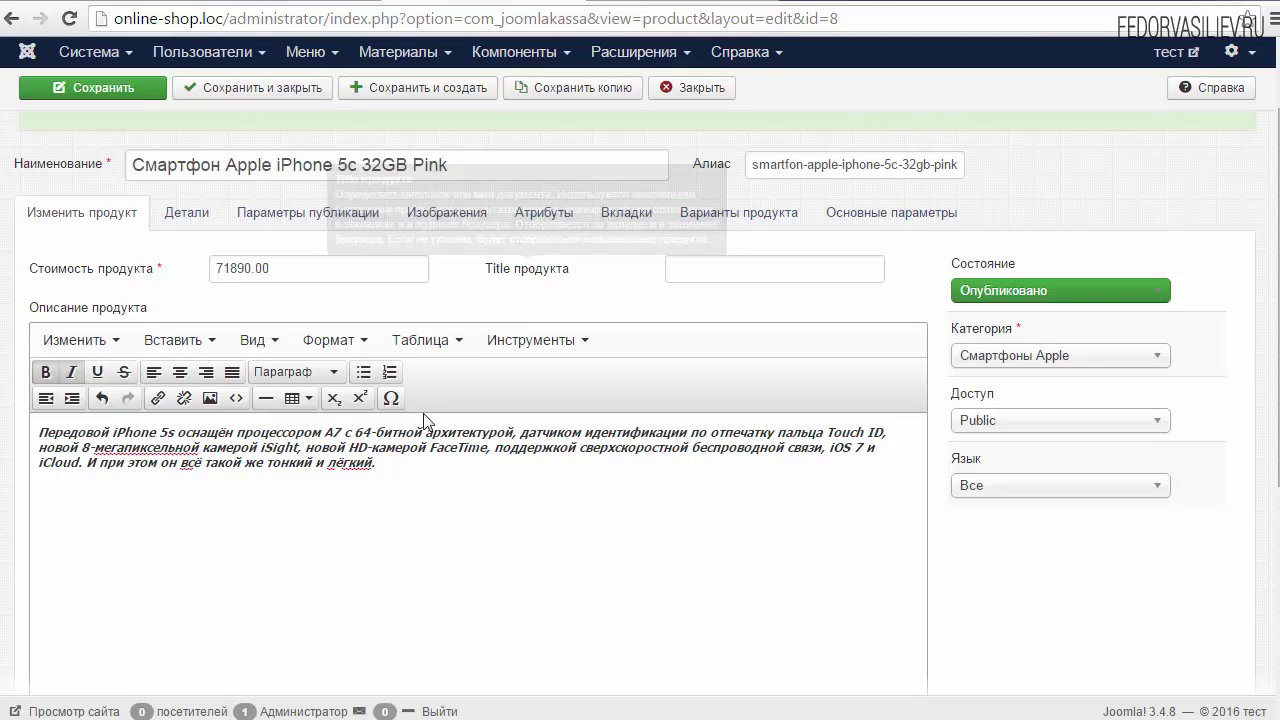
pyautogui.click(620, 215)
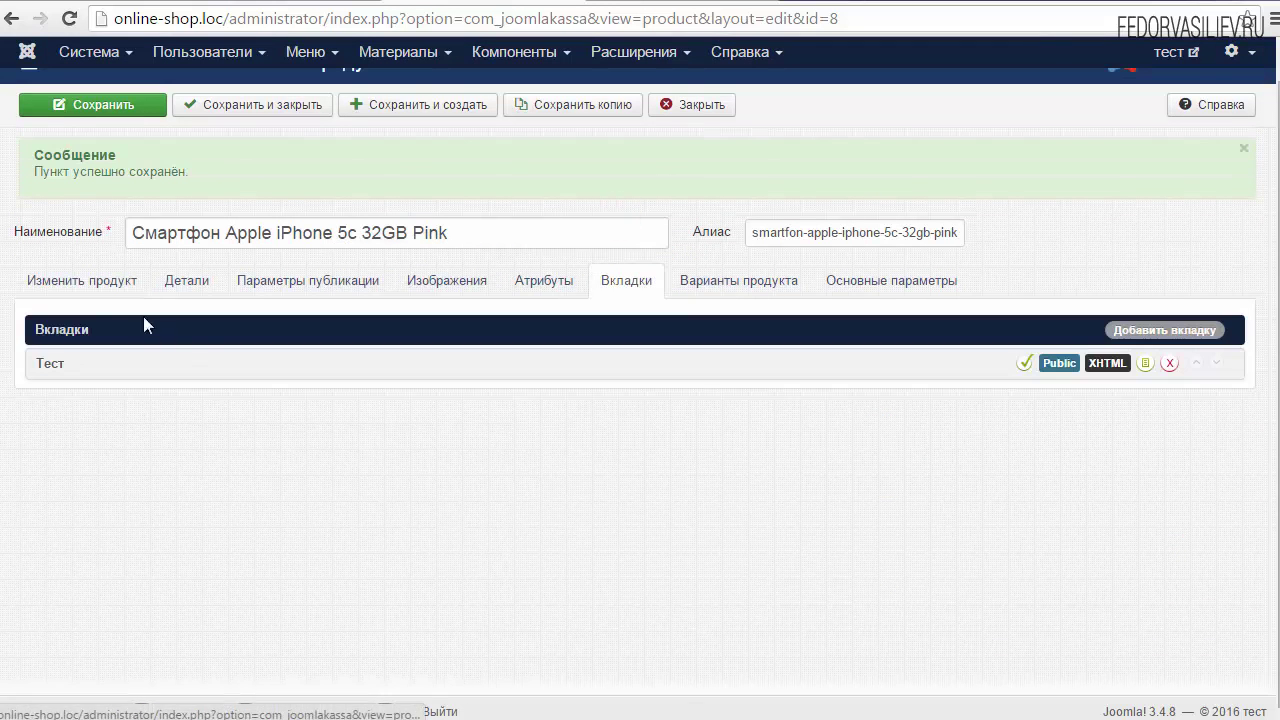
pyautogui.click(110, 282)
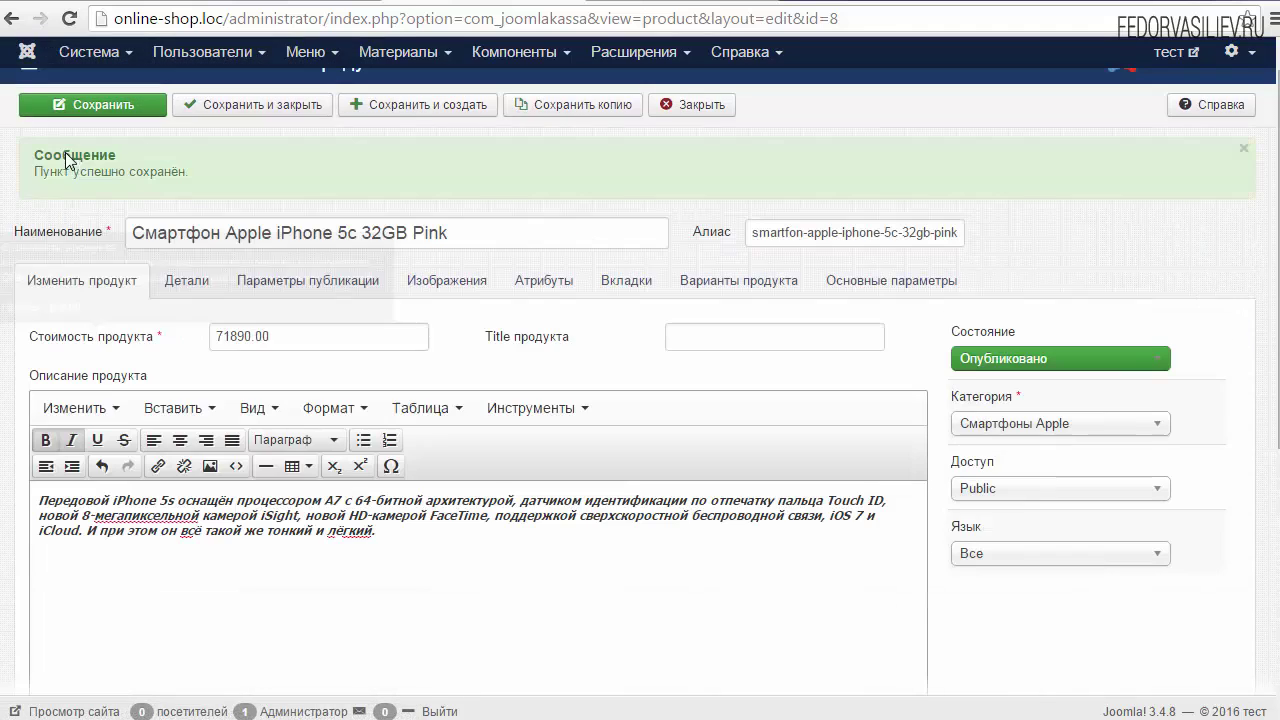
pyautogui.moveTo(421, 540); pyautogui.dragTo(350, 531)
pyautogui.tripleClick(421, 540)
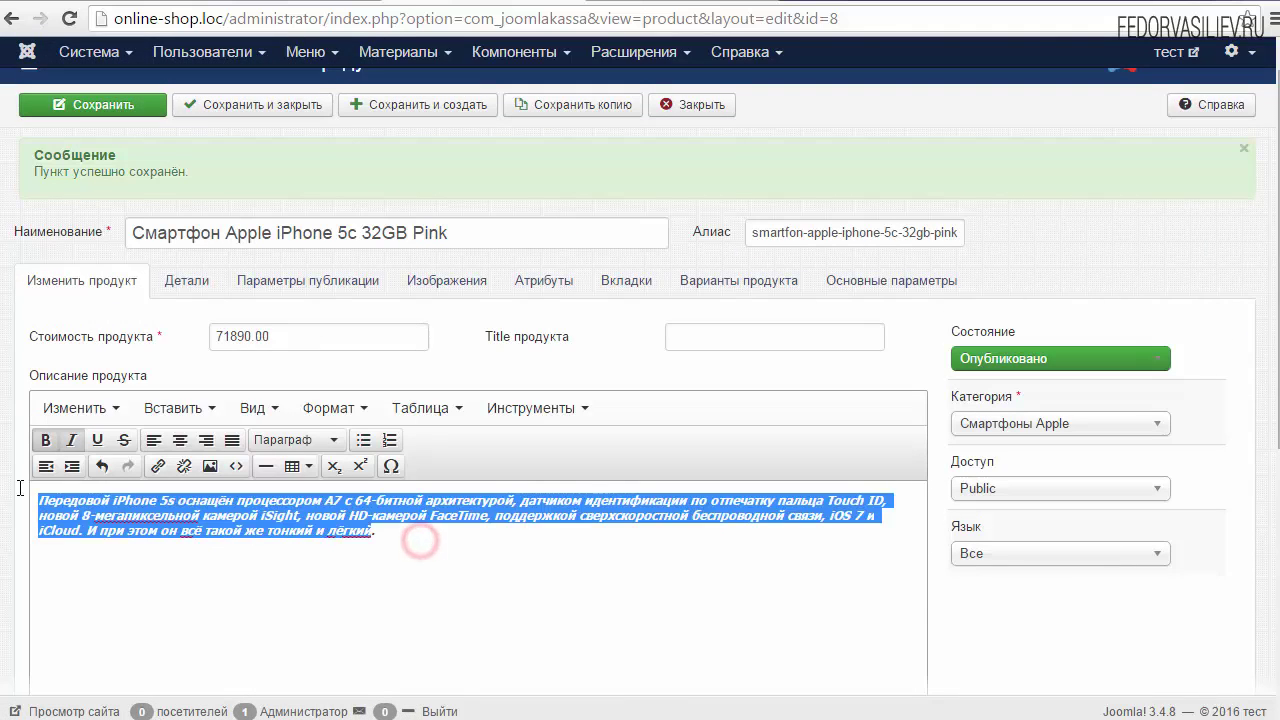
pyautogui.click(105, 505)
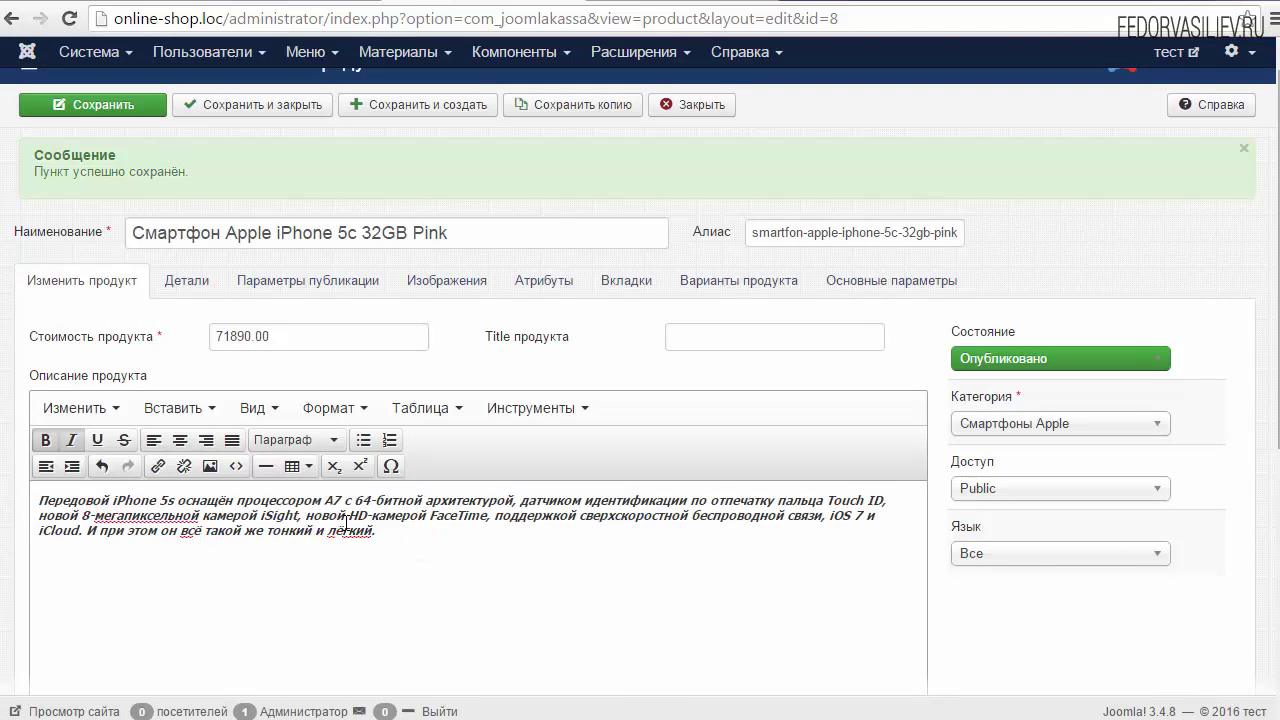
pyautogui.tripleClick(414, 538)
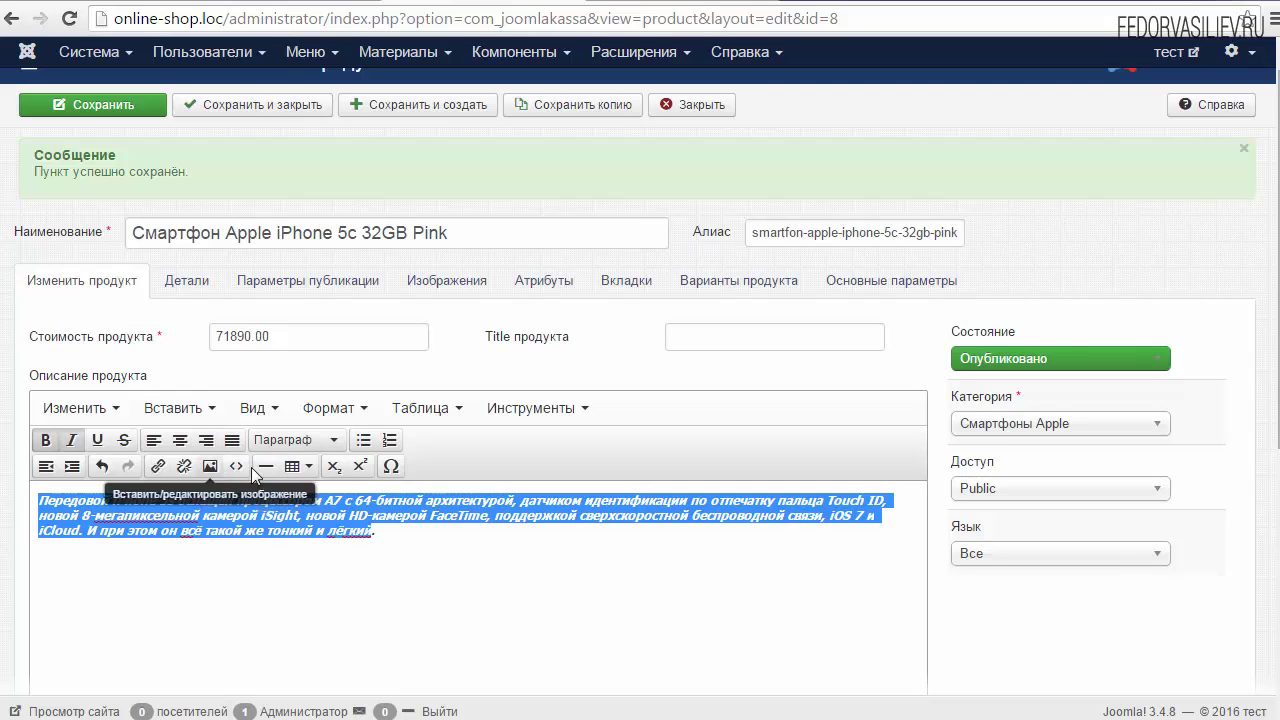
pyautogui.scroll(1, 378, 88)
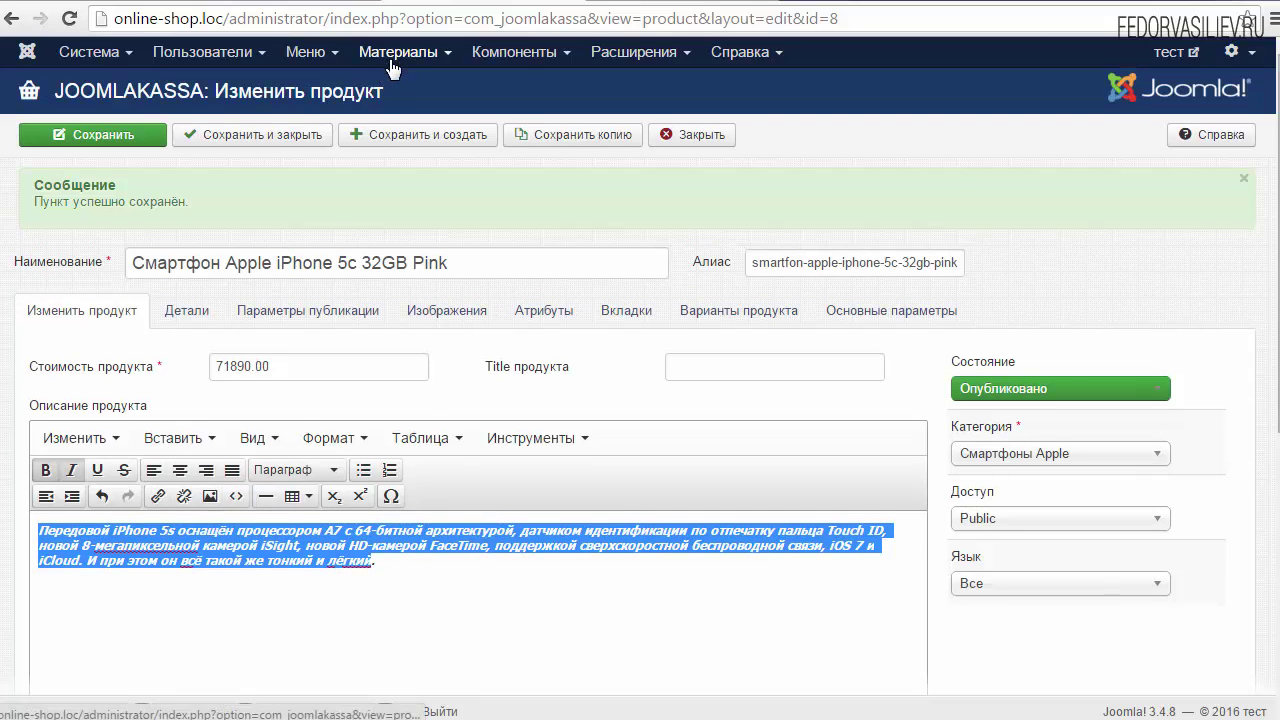
pyautogui.click(392, 52)
pyautogui.moveTo(470, 87)
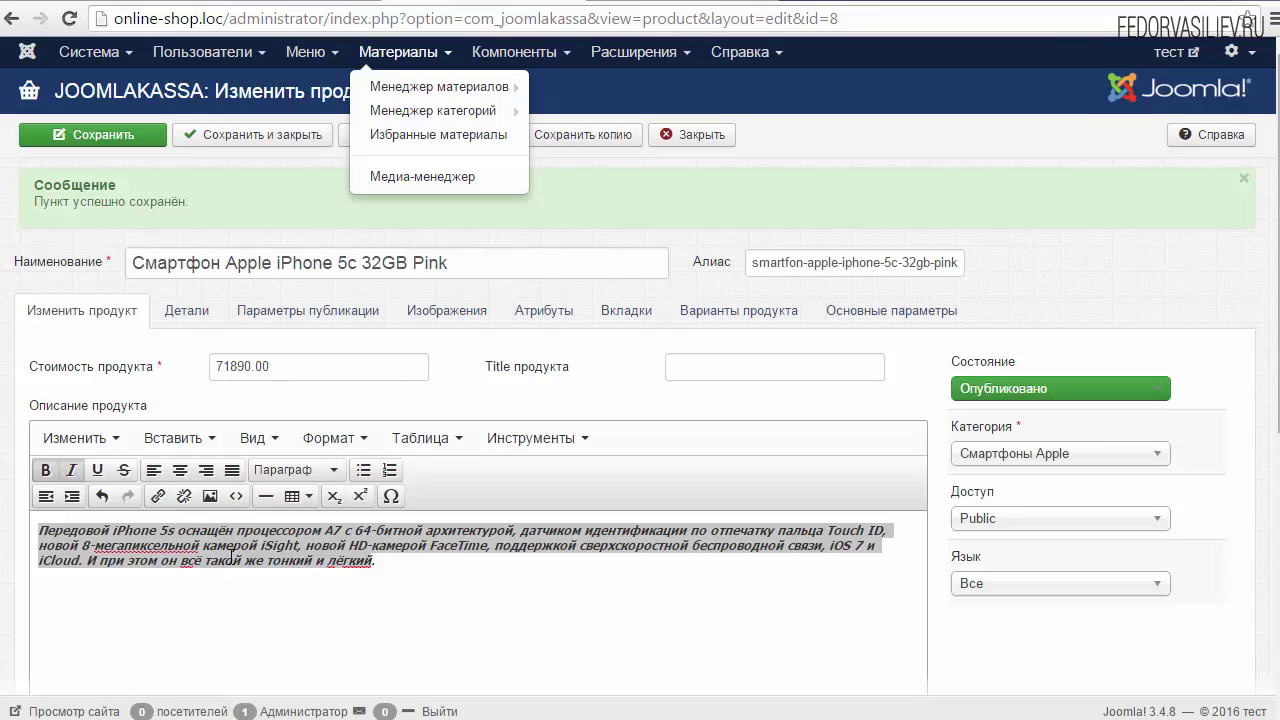
pyautogui.click(315, 560)
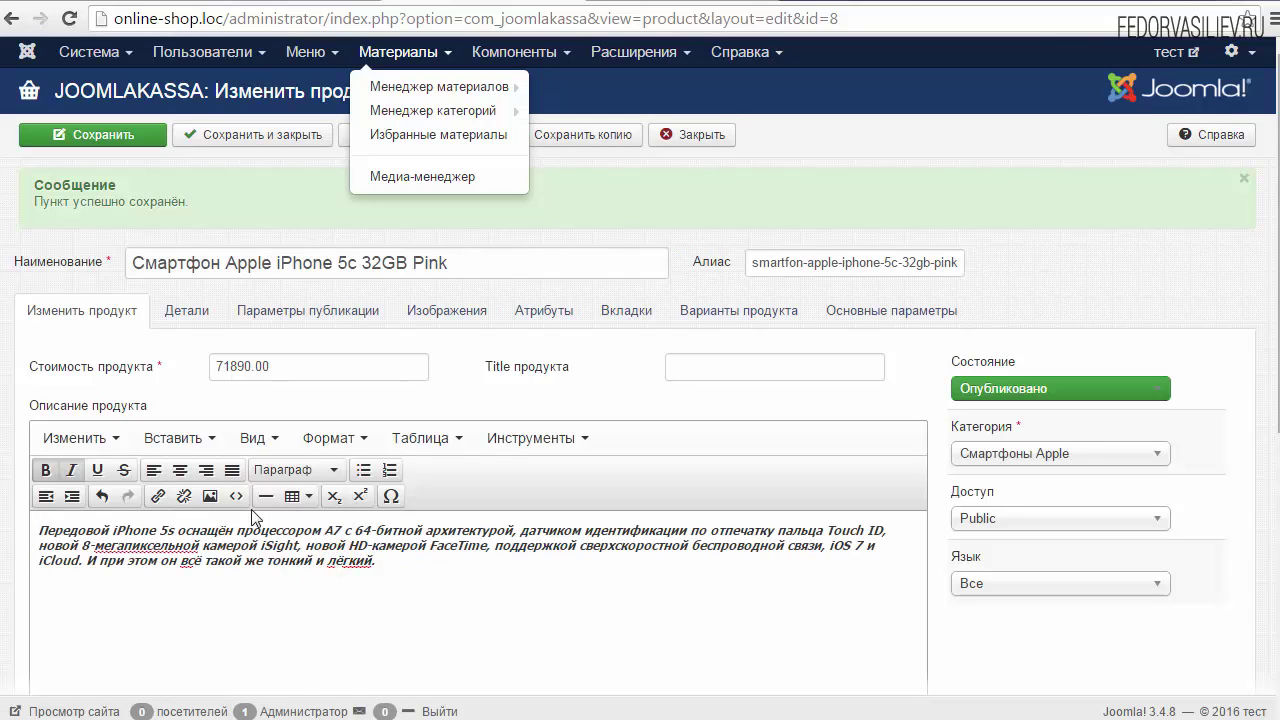
# Step: Replace the Тест tab's content with the copied HTML paragraph, enlarging its content box, and save both the tab and the product
pyautogui.click(616, 312)
pyautogui.click(91, 395)
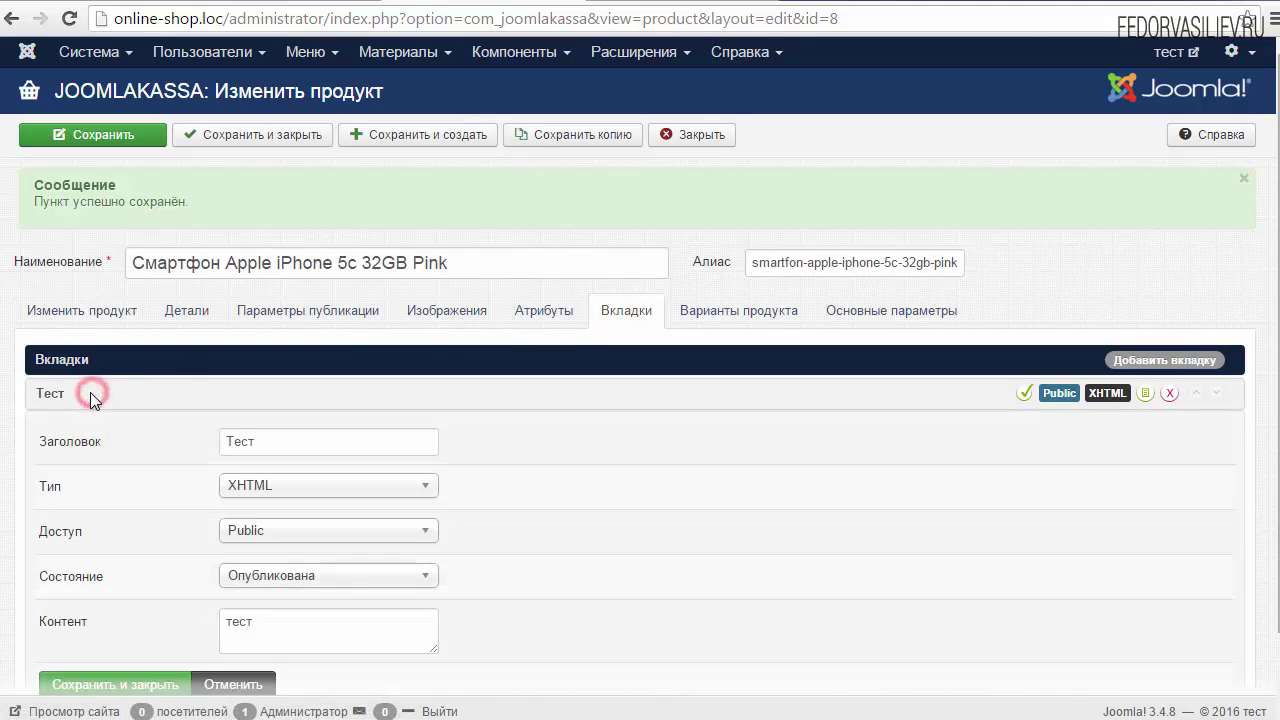
pyautogui.scroll(-2, 45, 420)
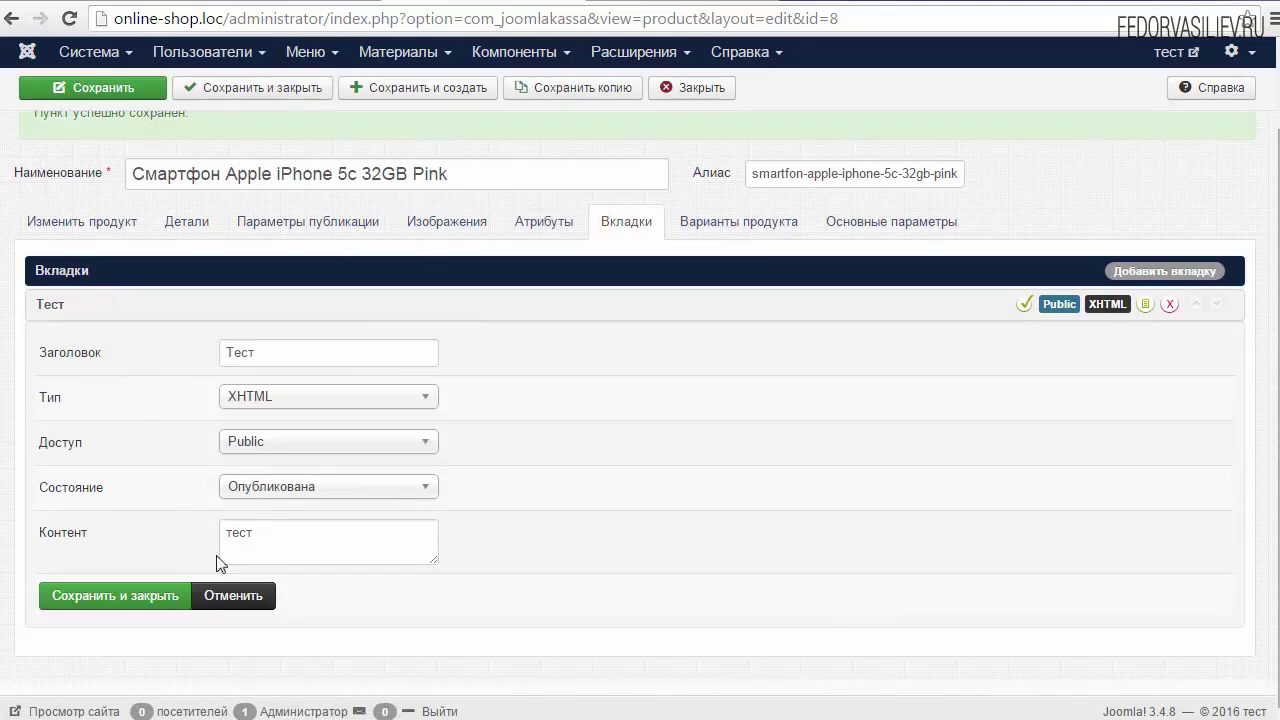
pyautogui.moveTo(268, 533); pyautogui.dragTo(221, 535)
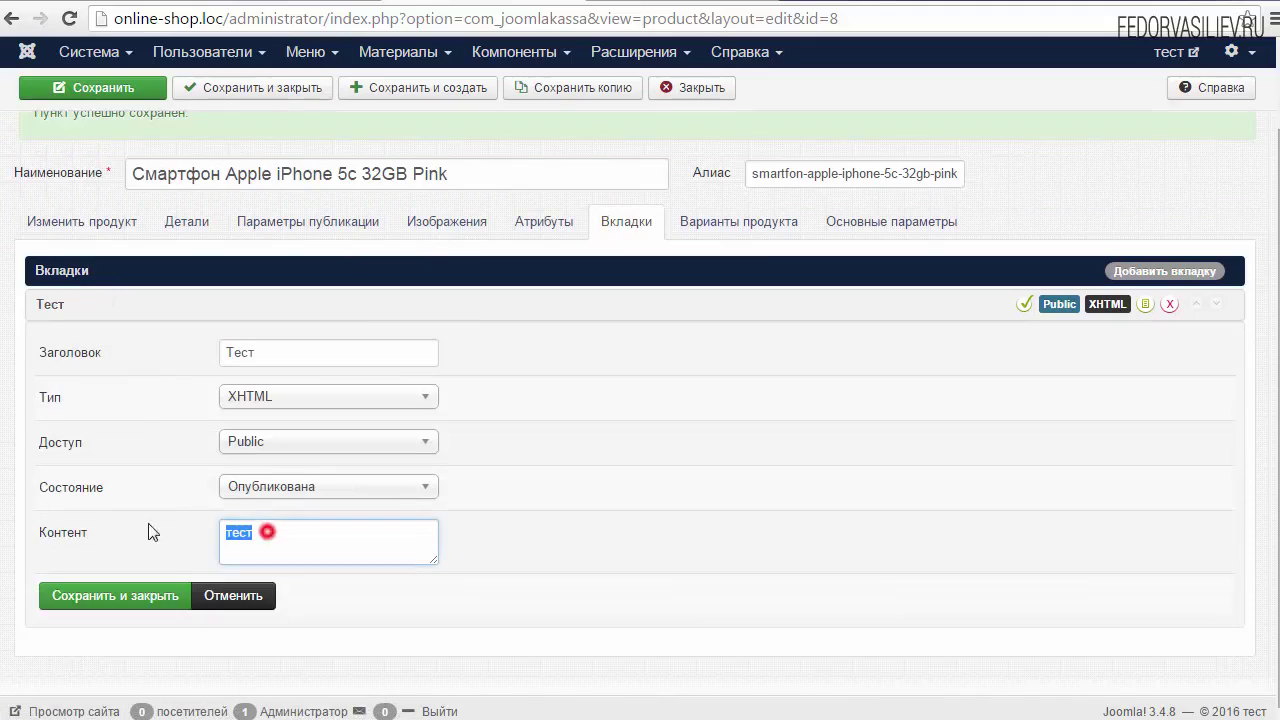
pyautogui.rightClick(272, 536)
pyautogui.click(314, 655)
pyautogui.moveTo(434, 560); pyautogui.dragTo(614, 656)
pyautogui.scroll(-1, 250, 580)
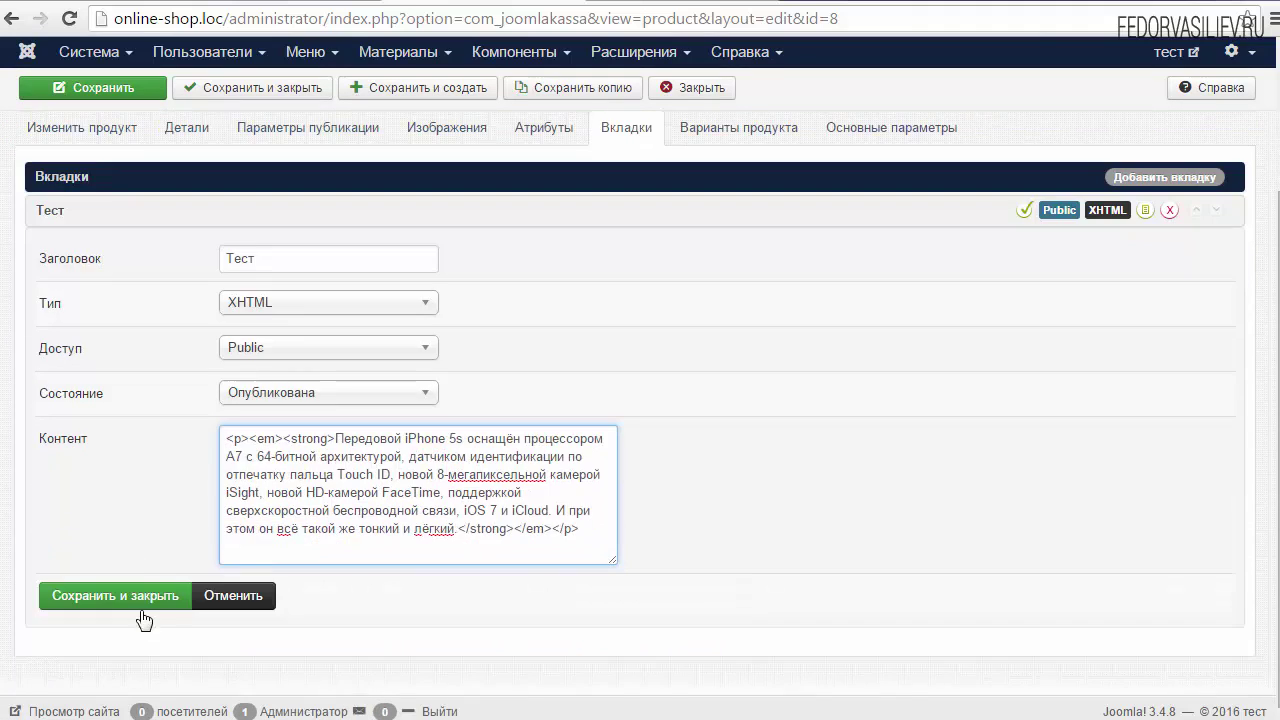
pyautogui.click(157, 594)
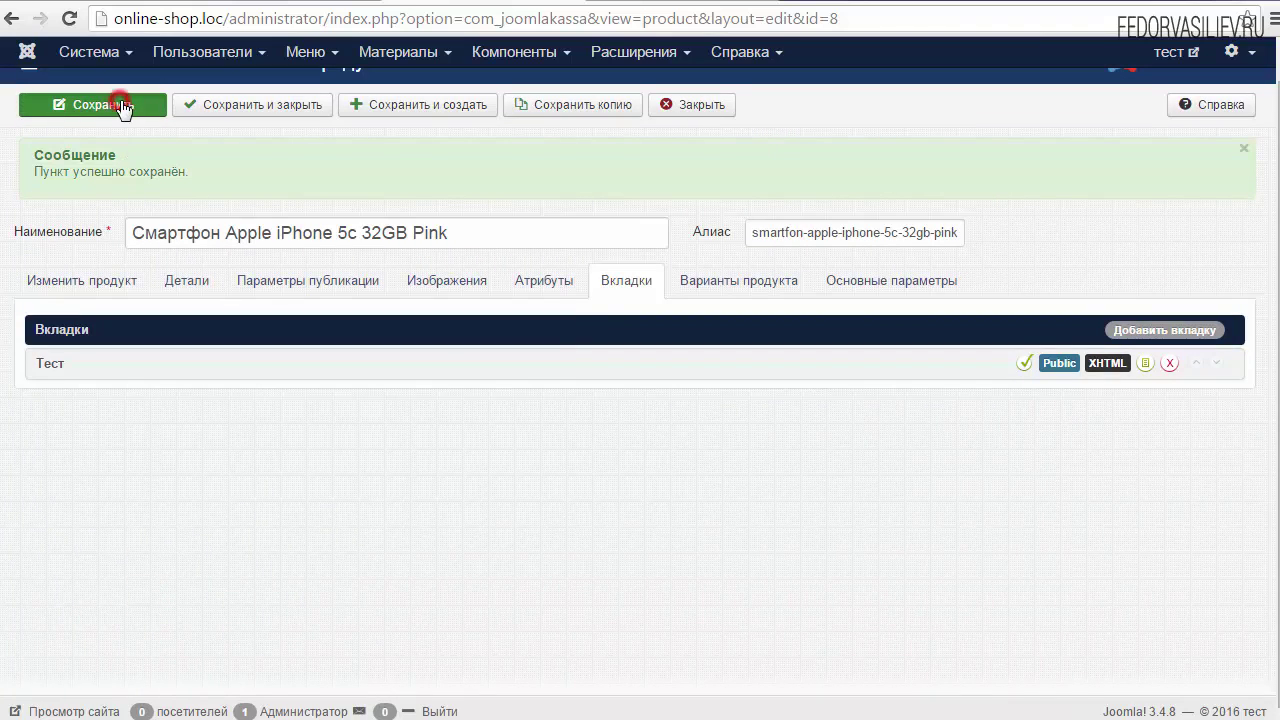
pyautogui.click(120, 104)
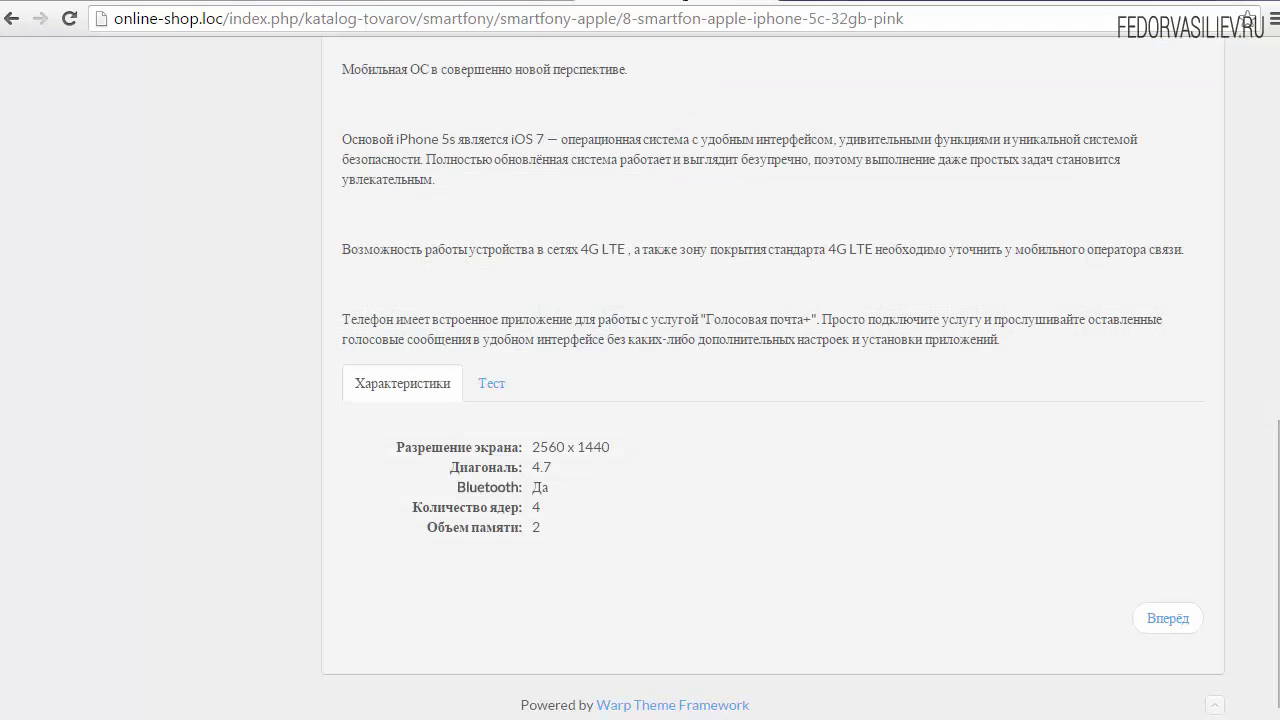
# Step: Reload the product's storefront page and examine the formatted text in the Тест tab, comparing it with the Характеристики tab
pyautogui.click(66, 22)
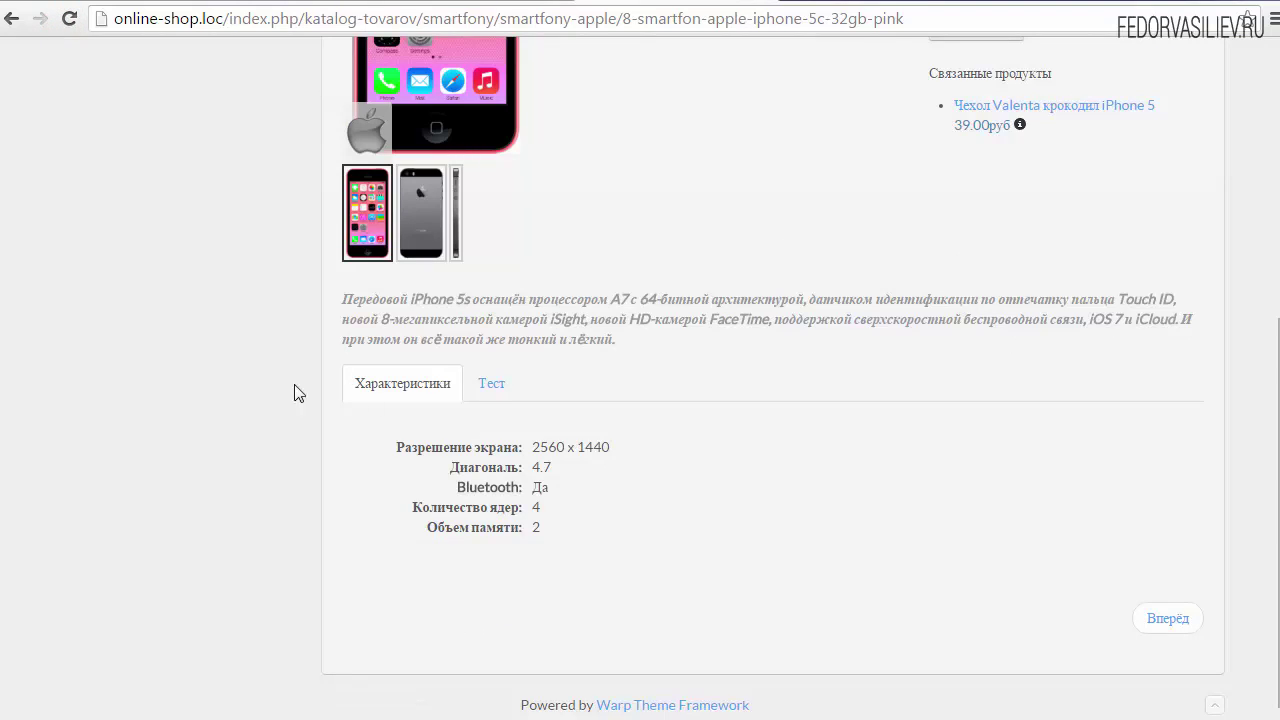
pyautogui.click(487, 385)
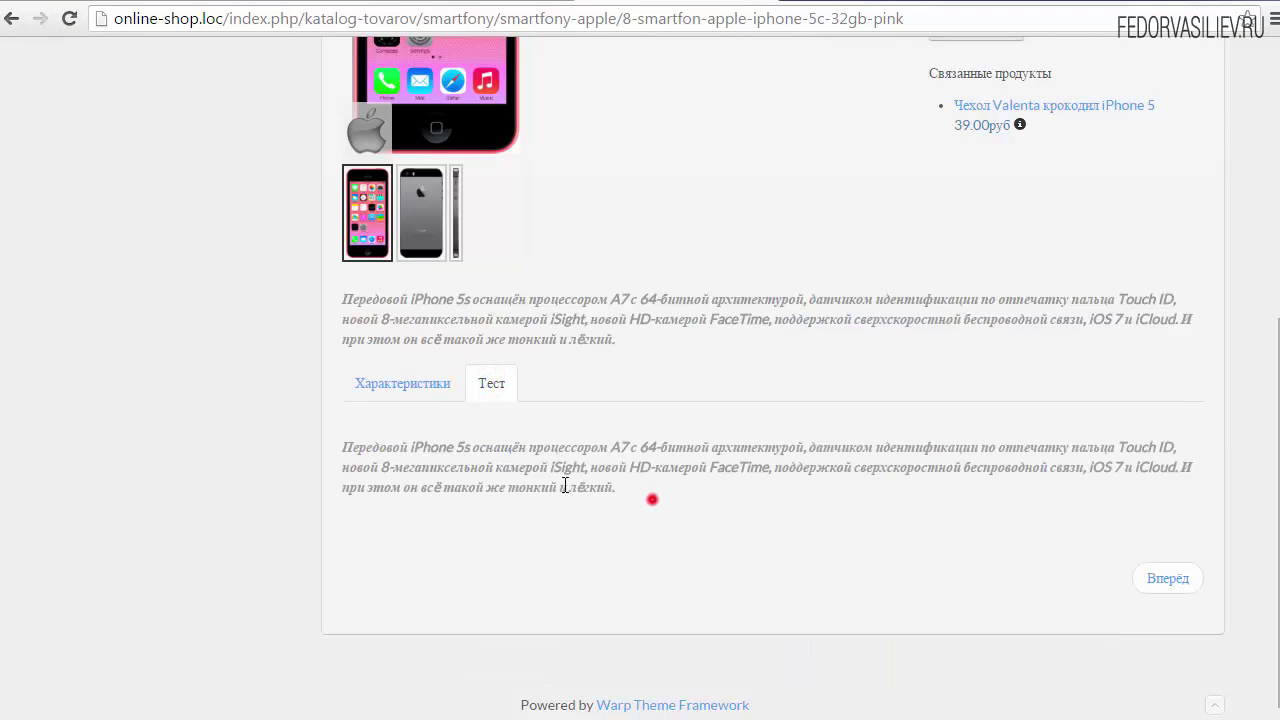
pyautogui.moveTo(565, 485); pyautogui.dragTo(453, 443)
pyautogui.click(389, 458)
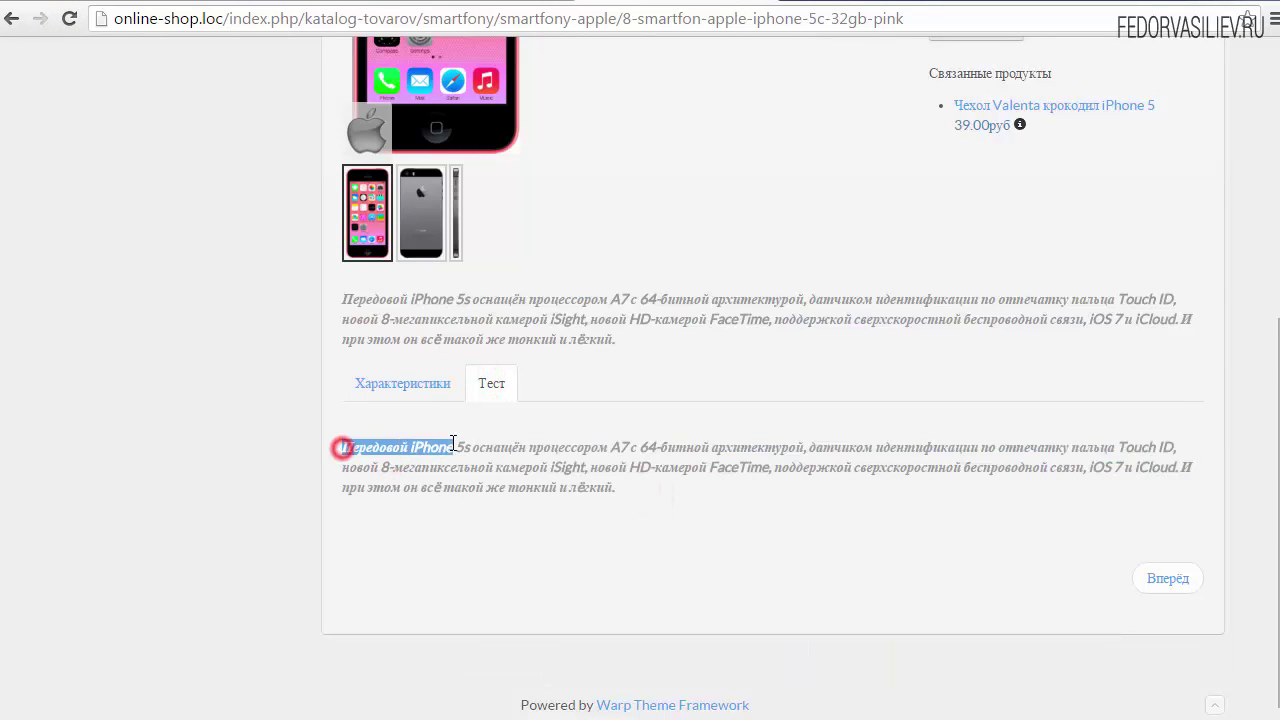
pyautogui.click(634, 491)
pyautogui.click(408, 383)
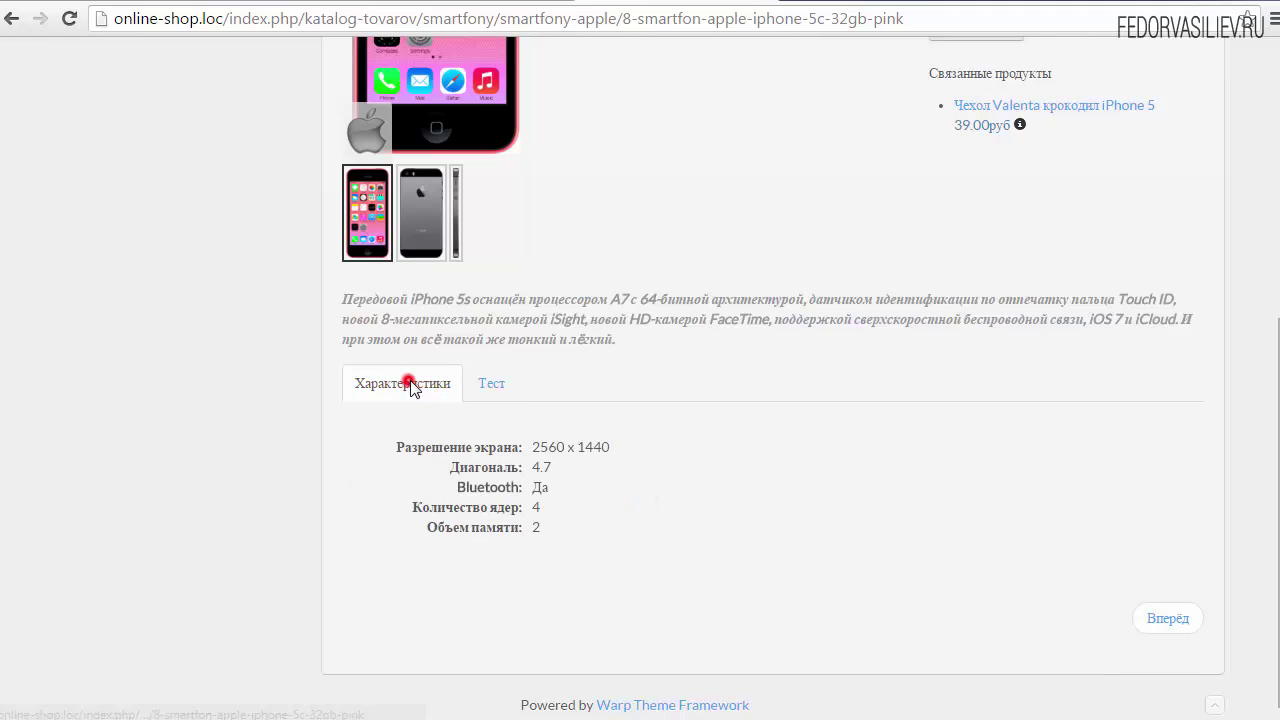
pyautogui.click(484, 394)
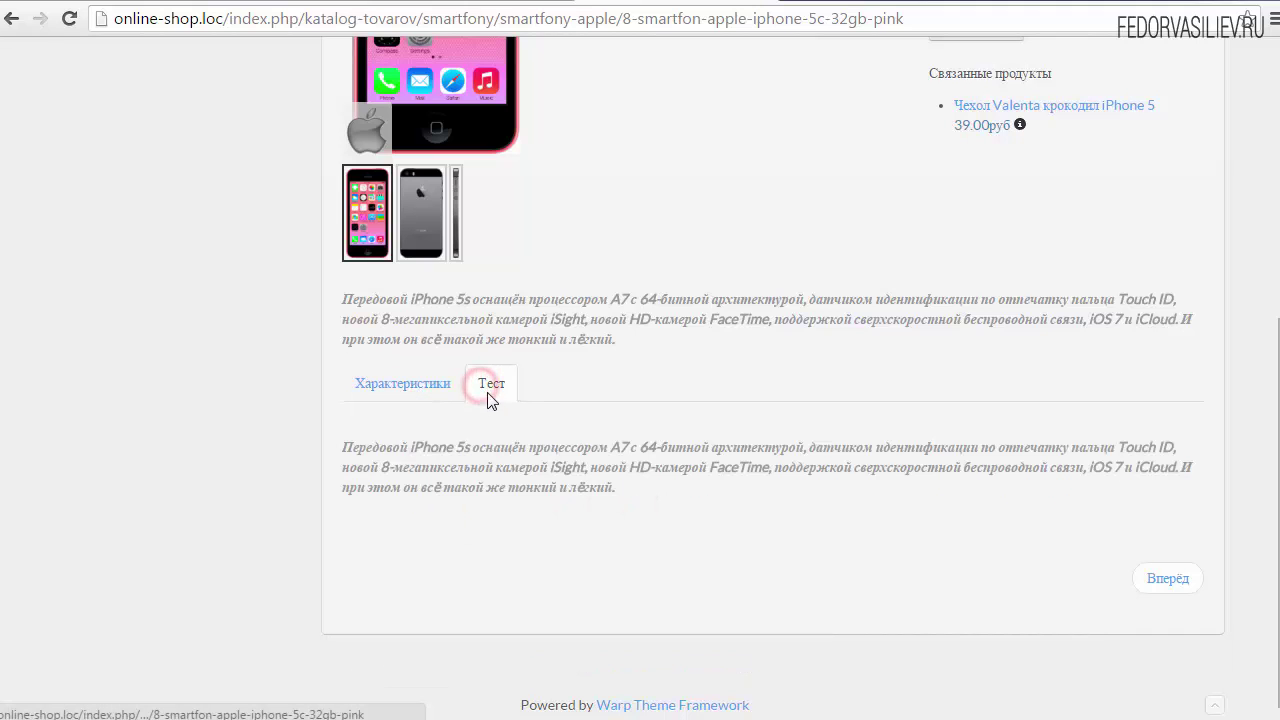
pyautogui.moveTo(614, 487); pyautogui.dragTo(455, 454)
pyautogui.click(457, 449)
pyautogui.scroll(3, 565, 446)
pyautogui.scroll(2, 566, 446)
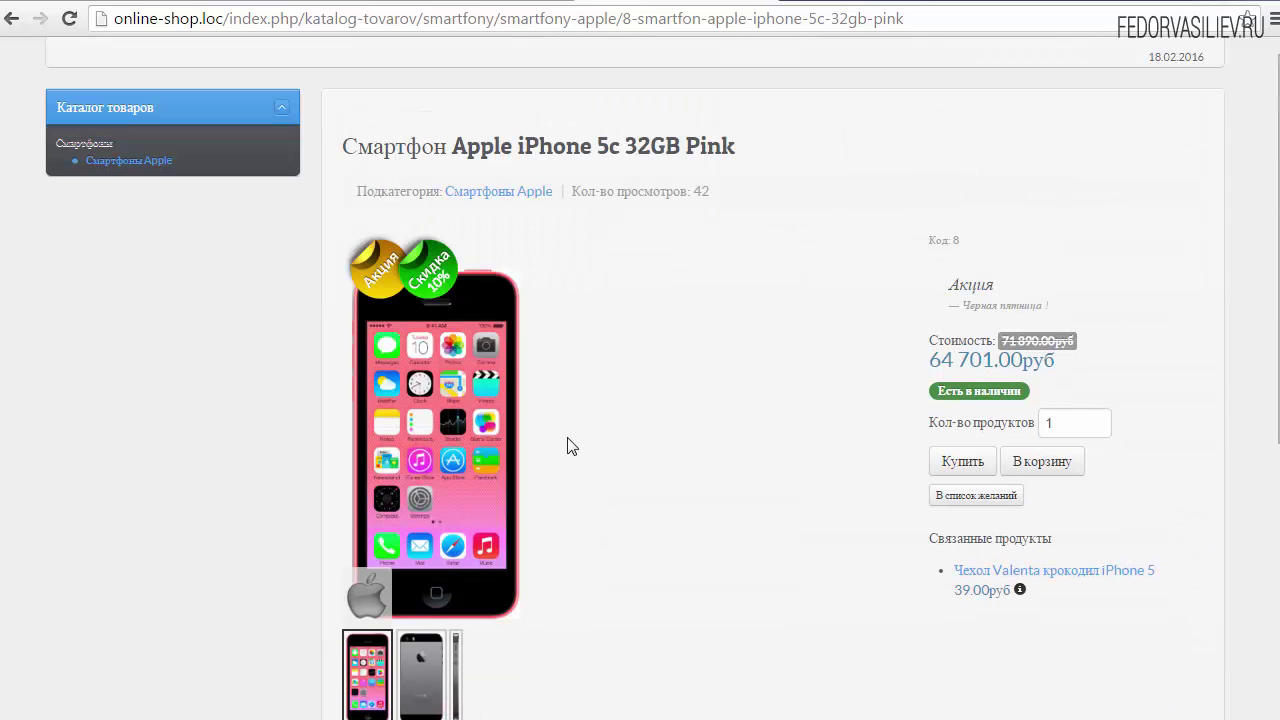
pyautogui.scroll(-4, 317, 256)
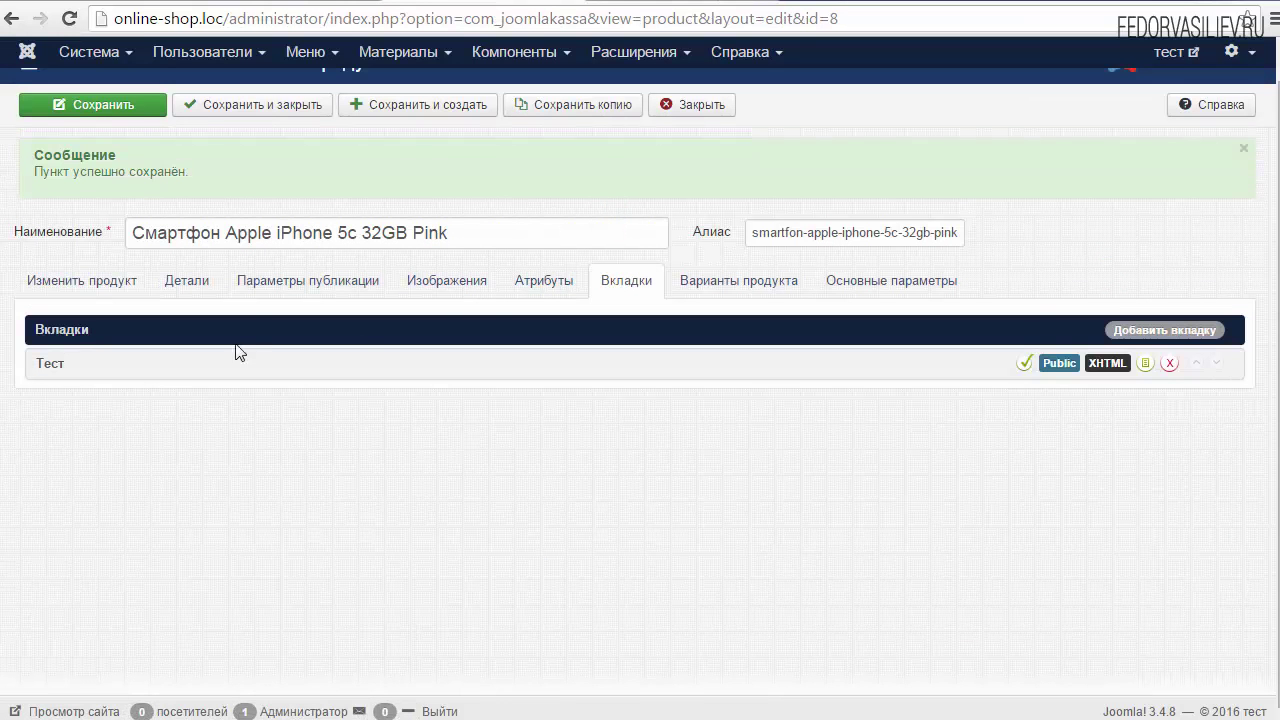
# Step: Start a new XHTML product tab titled "Видео" in the product editor and enlarge its content box
pyautogui.click(245, 330)
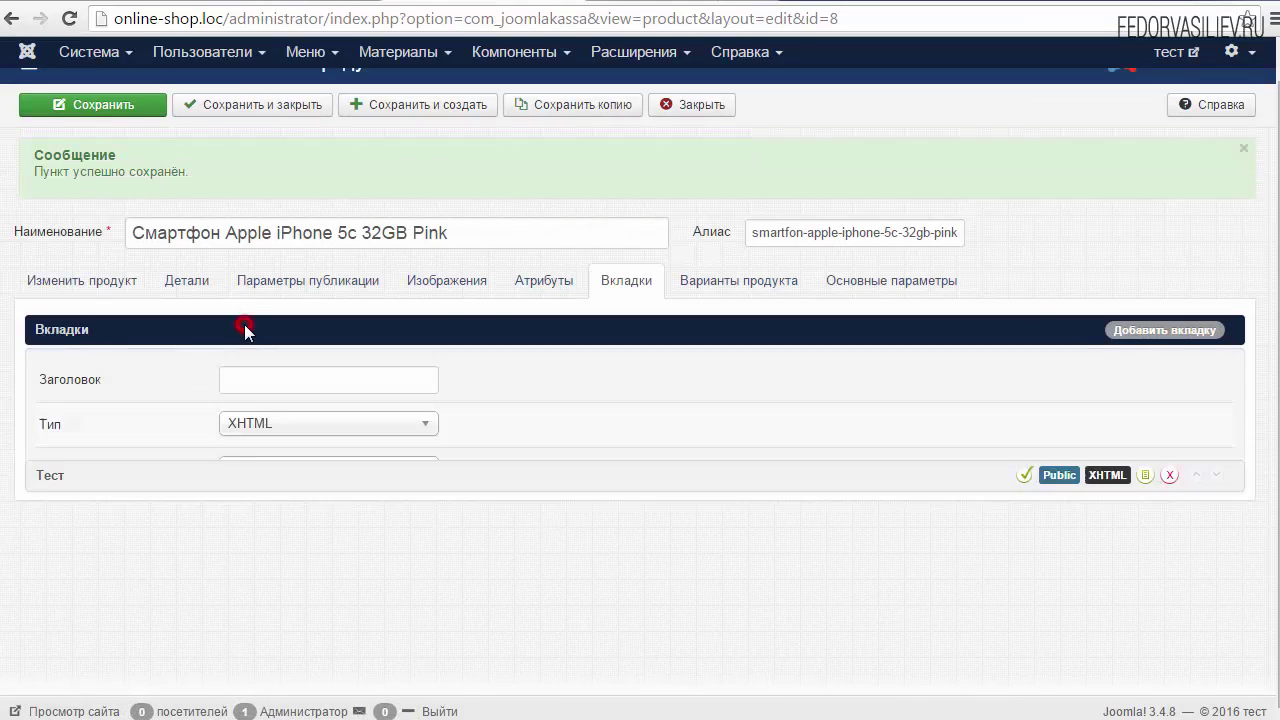
pyautogui.click(272, 384)
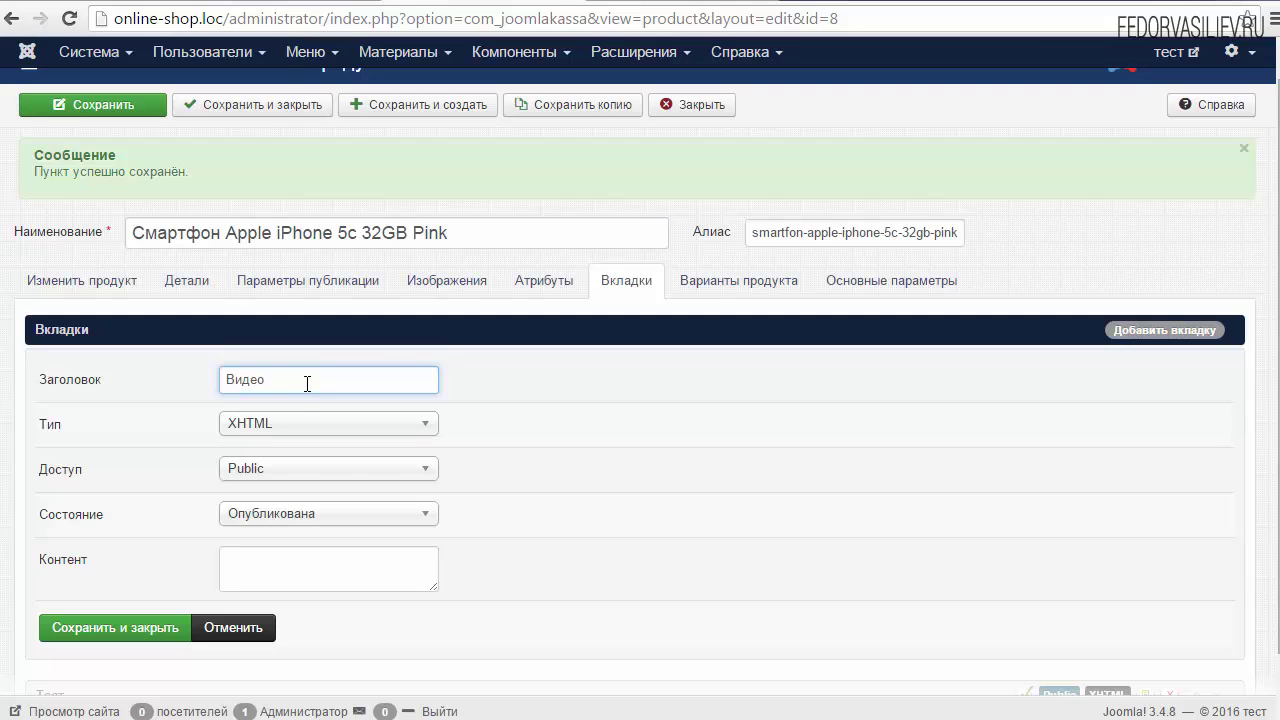
pyautogui.click(241, 428)
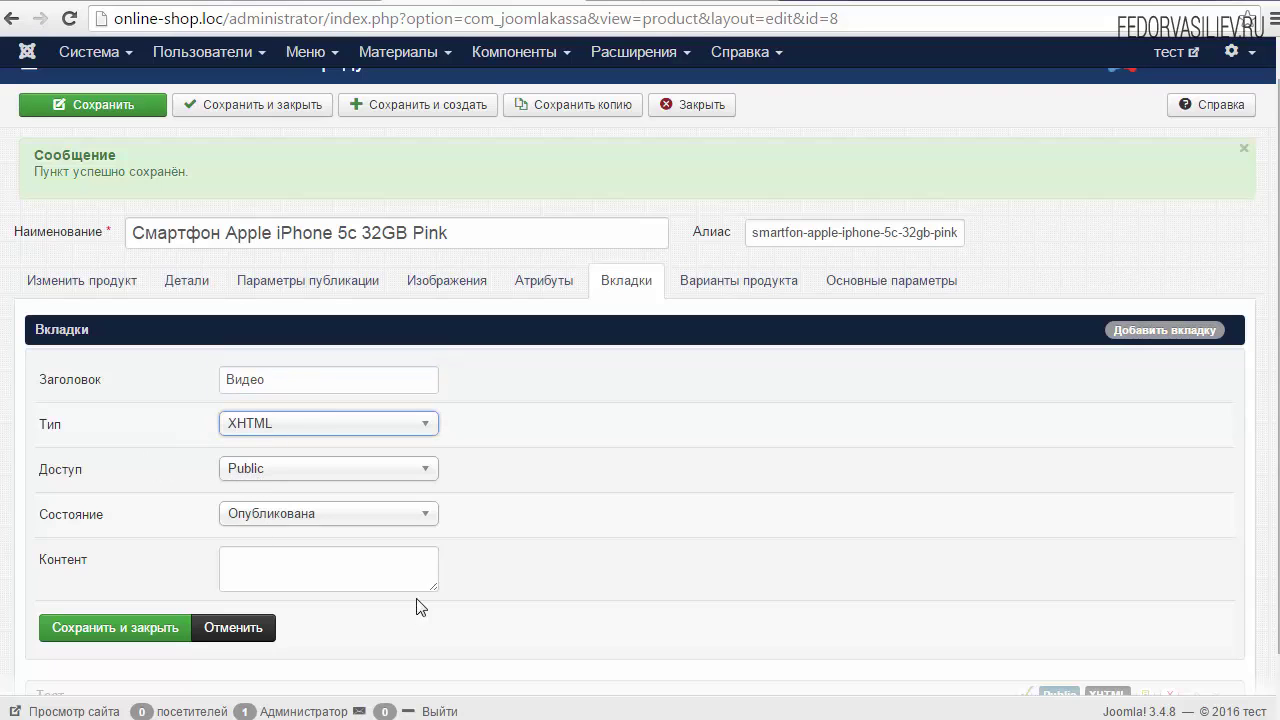
pyautogui.moveTo(436, 592); pyautogui.dragTo(533, 650)
pyautogui.click(287, 600)
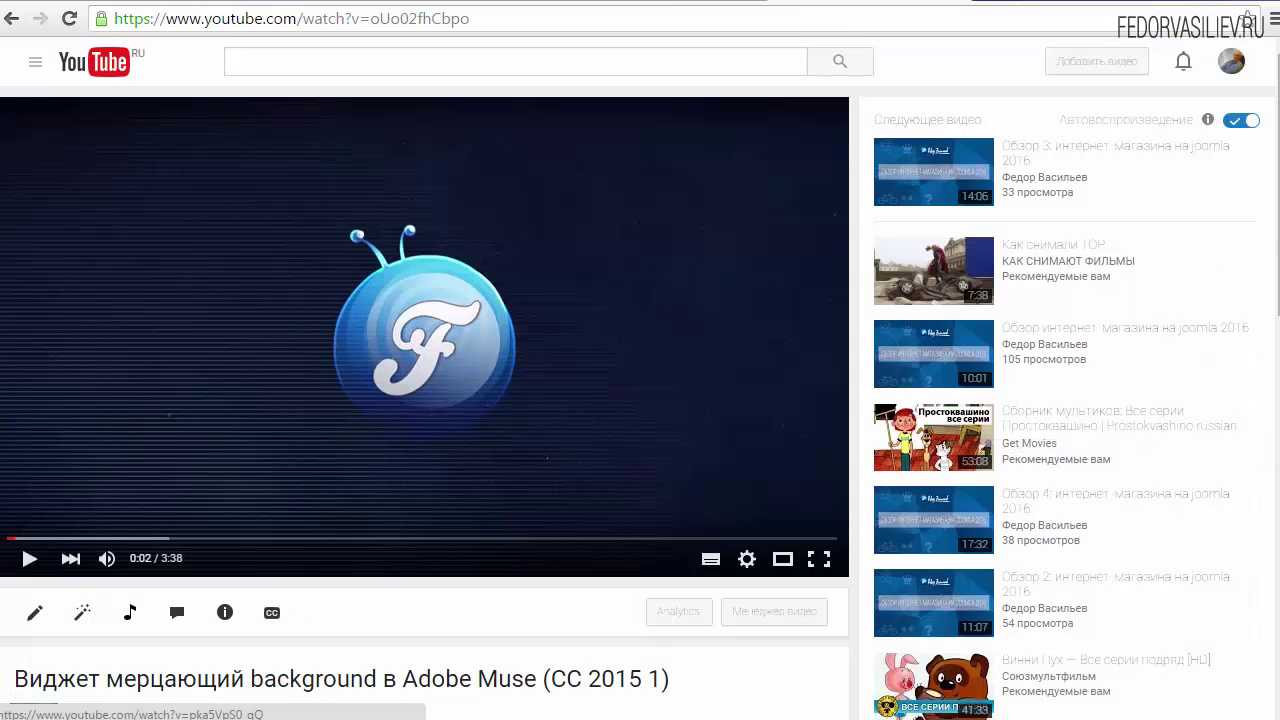
# Step: Switch to YouTube and copy the HTML embed code of the video "Виджет мерцающий background в Adobe Muse (CC 2015 1)"
pyautogui.scroll(-2, 975, 232)
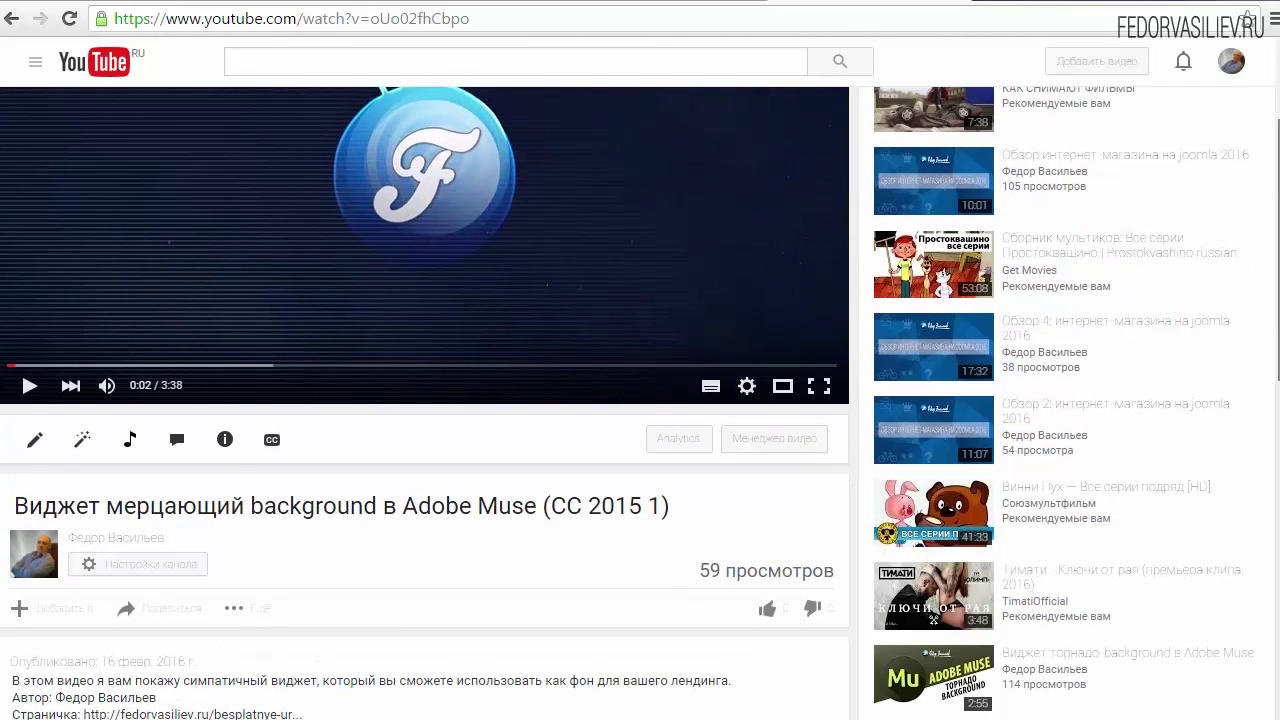
pyautogui.scroll(2, 975, 232)
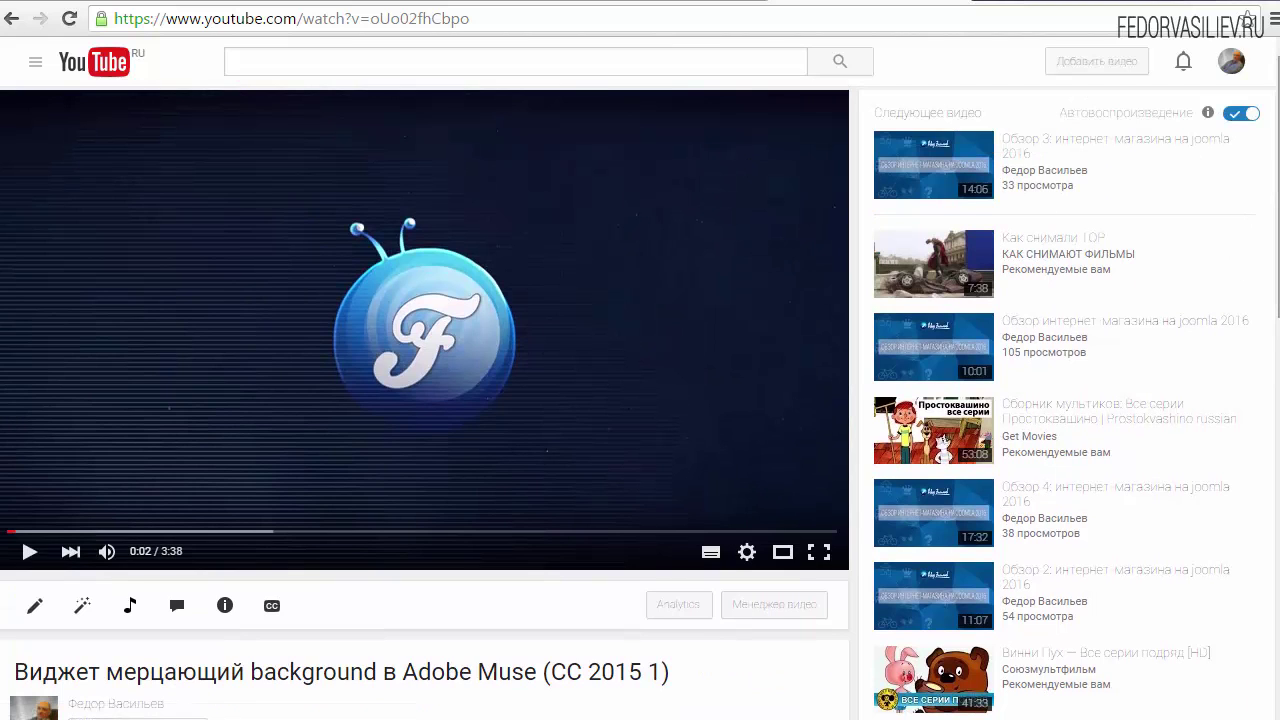
pyautogui.scroll(-4, 640, 400)
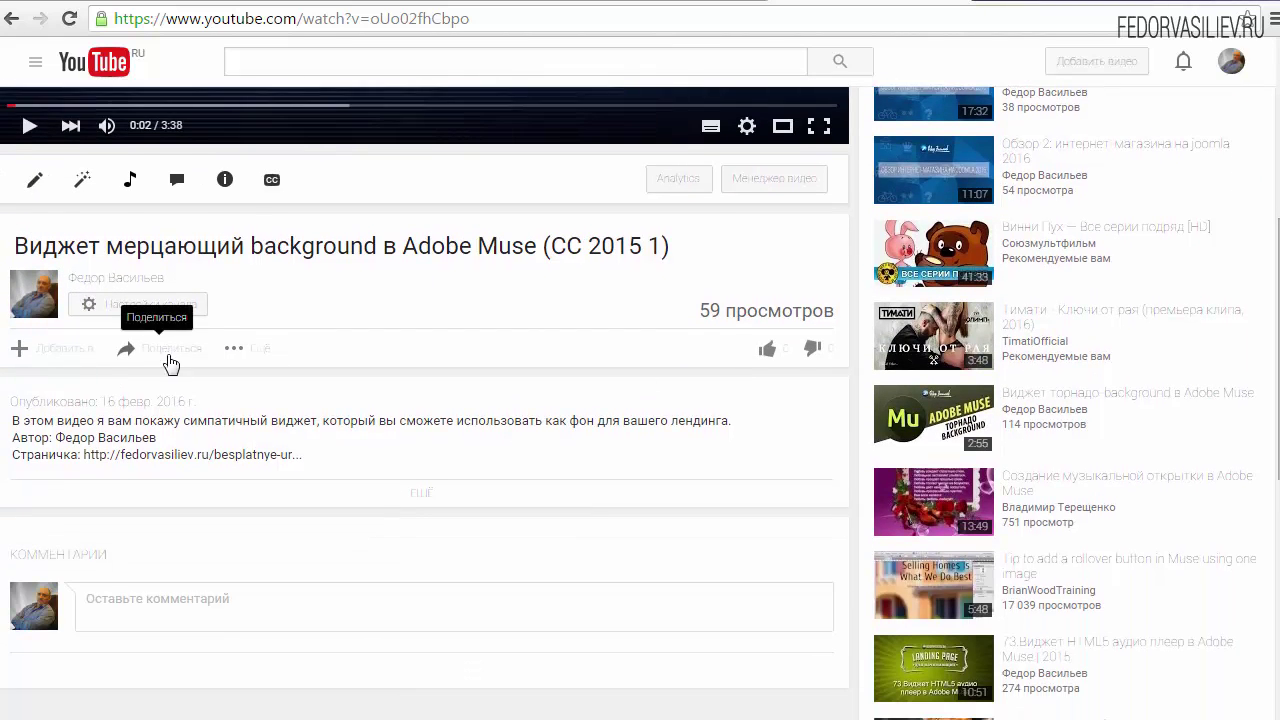
pyautogui.click(170, 358)
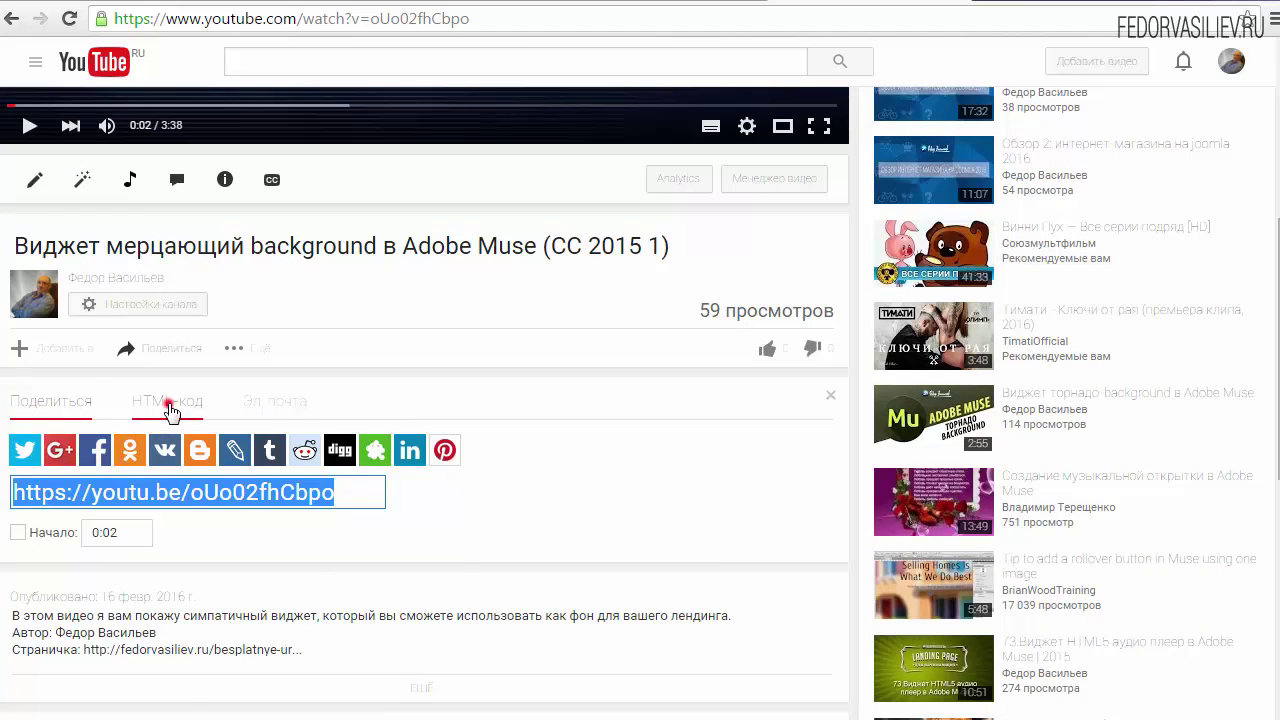
pyautogui.click(167, 410)
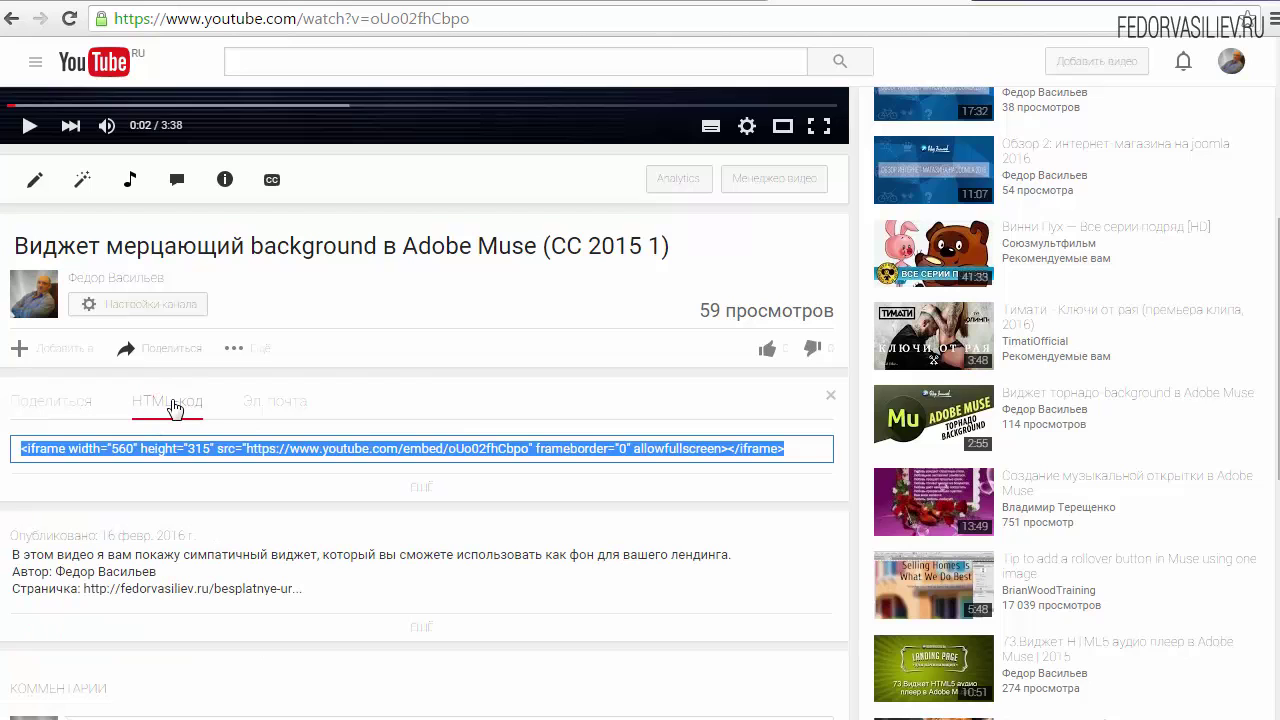
pyautogui.moveTo(800, 446); pyautogui.dragTo(18, 448)
pyautogui.rightClick(97, 446)
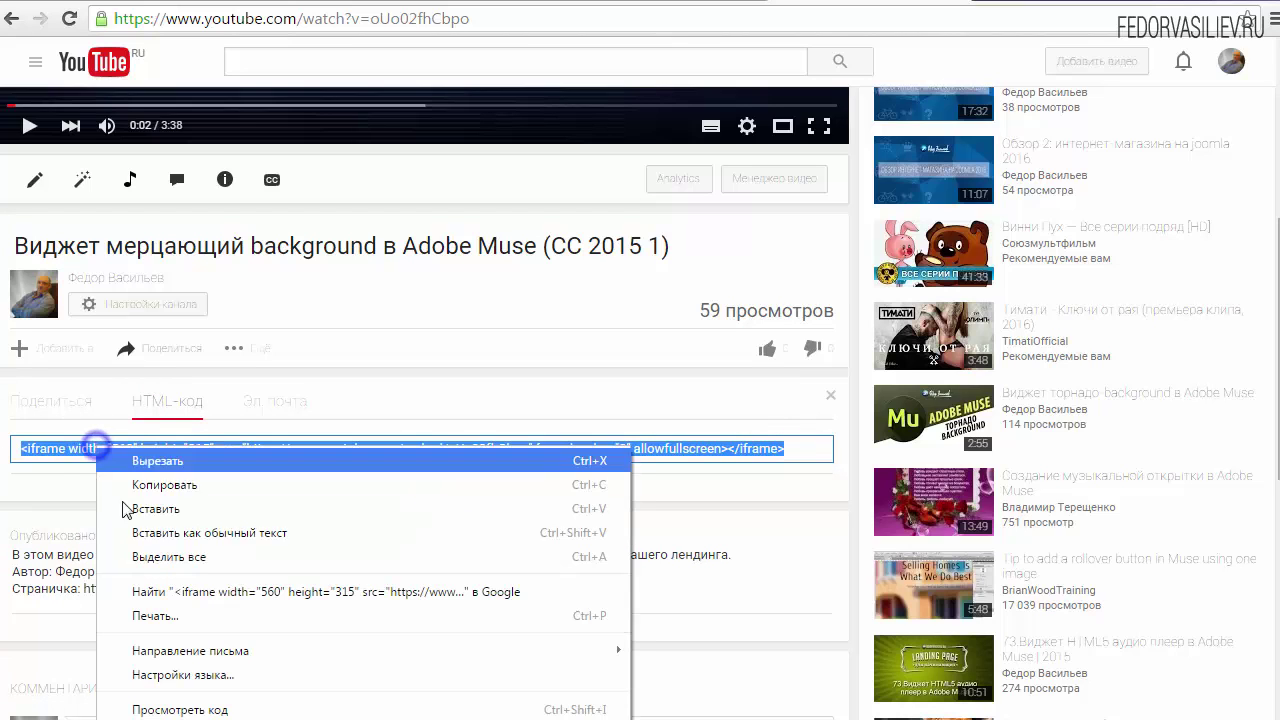
pyautogui.click(143, 483)
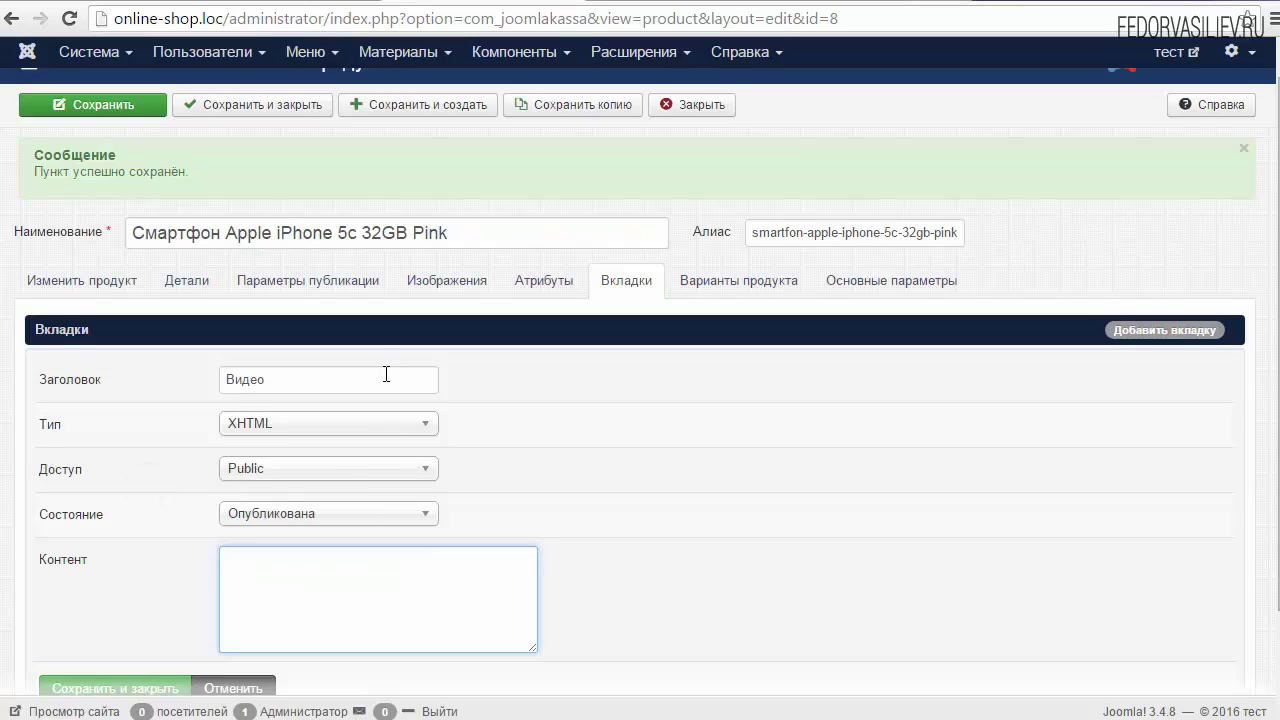
# Step: Back in the product editor, paste the YouTube iframe code as the Видео tab's content and save the tab and product
pyautogui.scroll(-1, 541, 357)
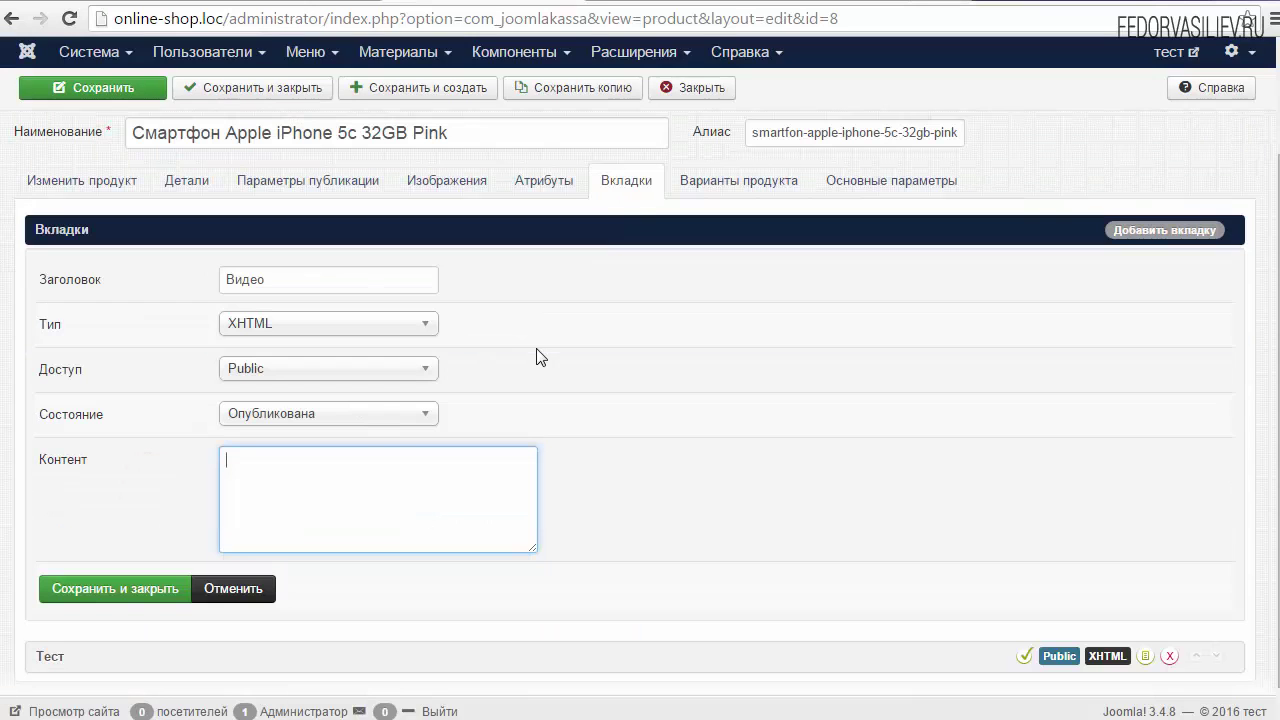
pyautogui.rightClick(328, 476)
pyautogui.click(360, 591)
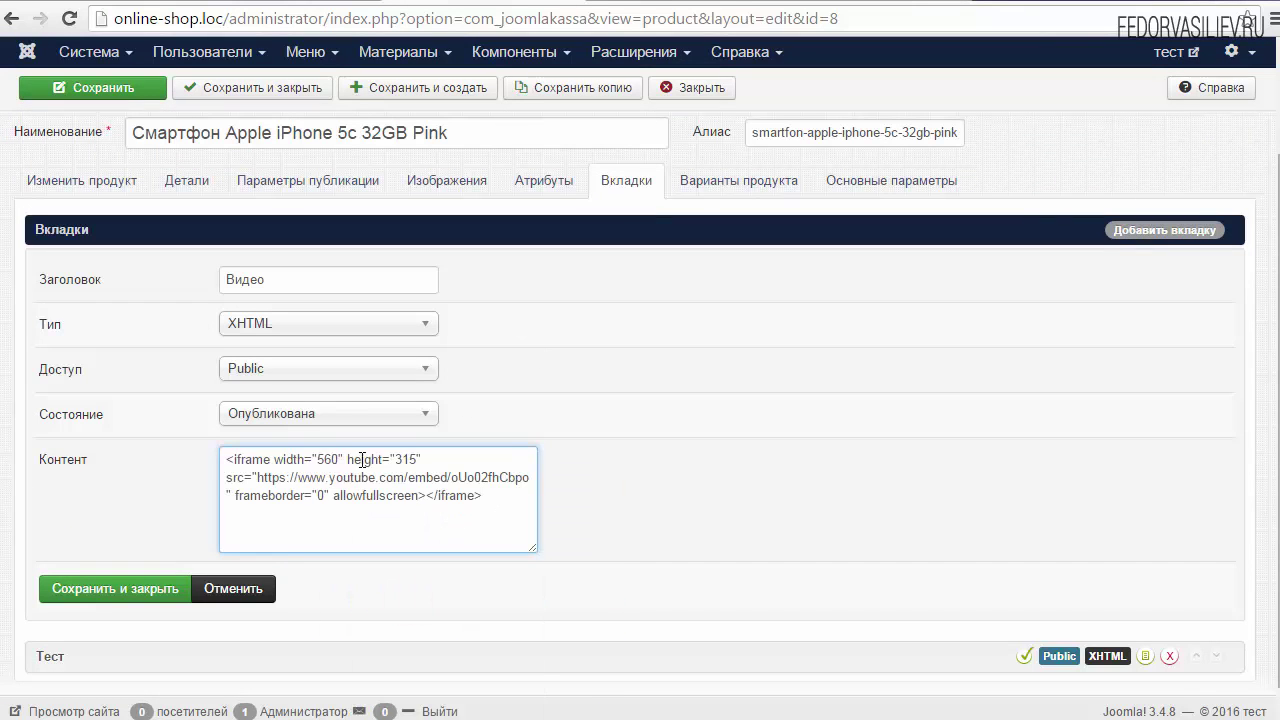
pyautogui.click(185, 588)
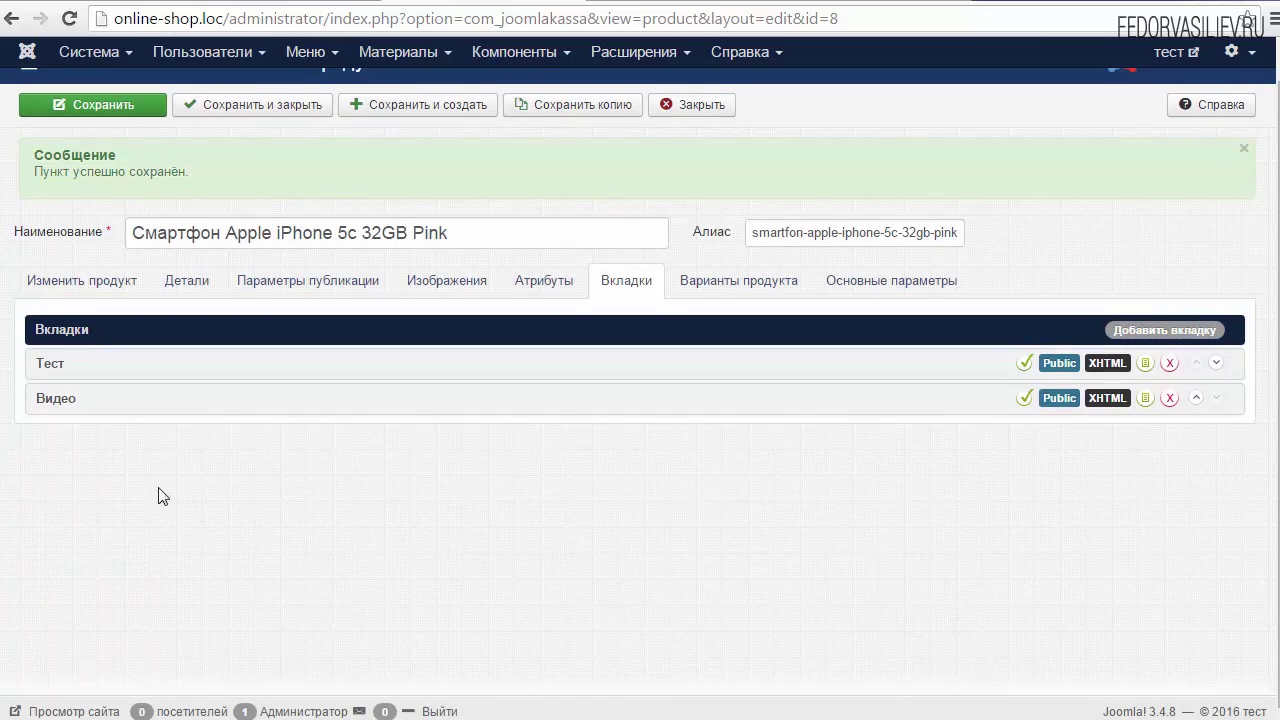
pyautogui.click(120, 105)
# Step: Reload the storefront product page and check the embedded video in the Видео tab, switching between it and the Тест tab
pyautogui.hotkey('ctrl', 'Tab')
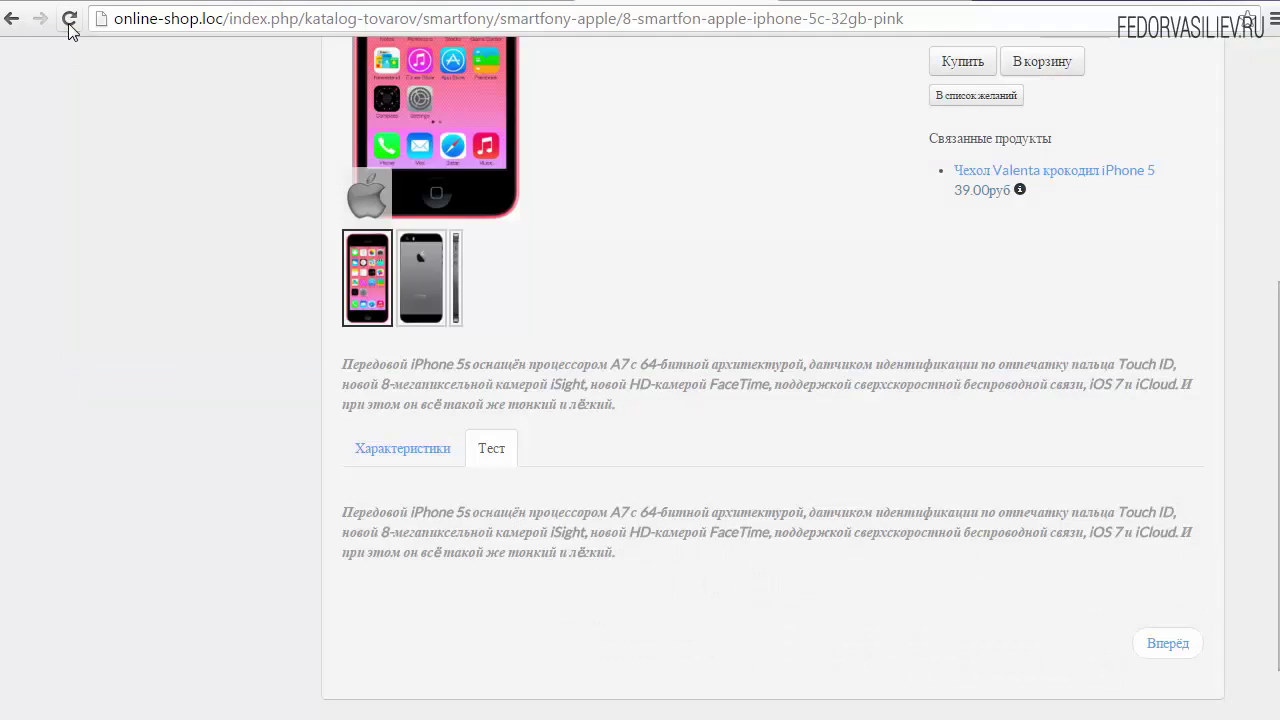
pyautogui.click(68, 19)
pyautogui.scroll(-1, 540, 400)
pyautogui.click(541, 385)
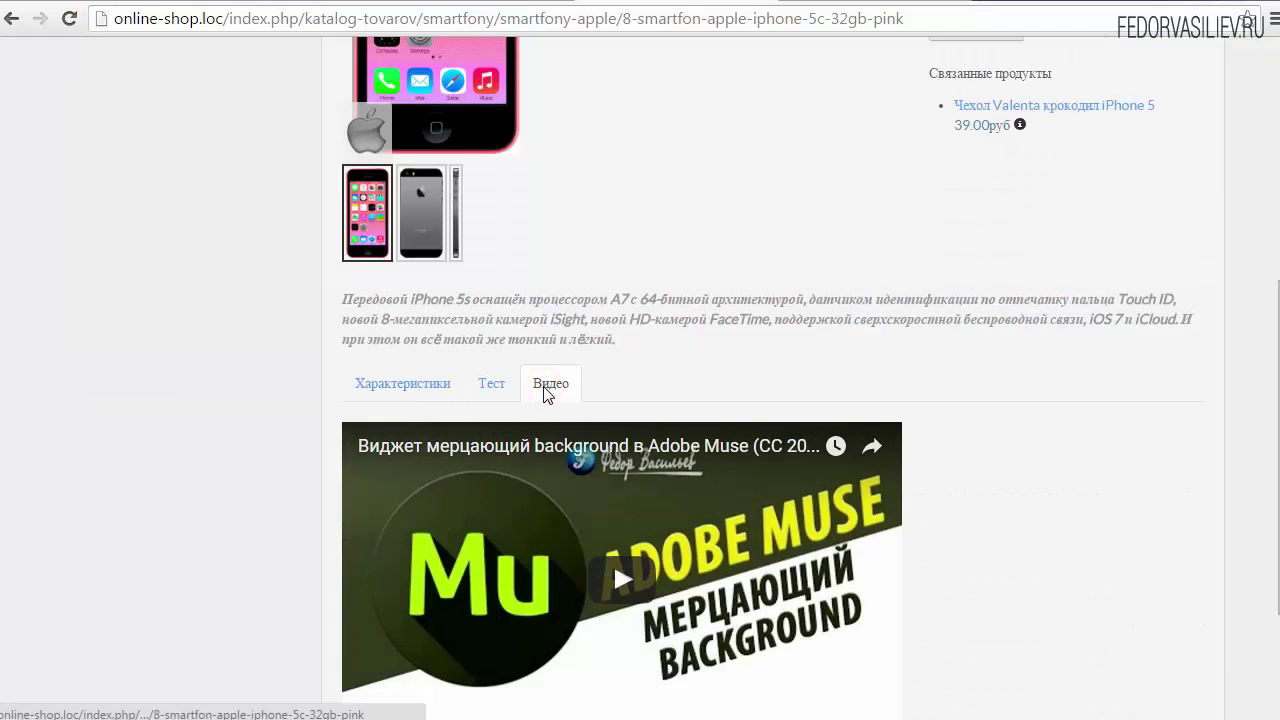
pyautogui.click(486, 384)
pyautogui.click(537, 387)
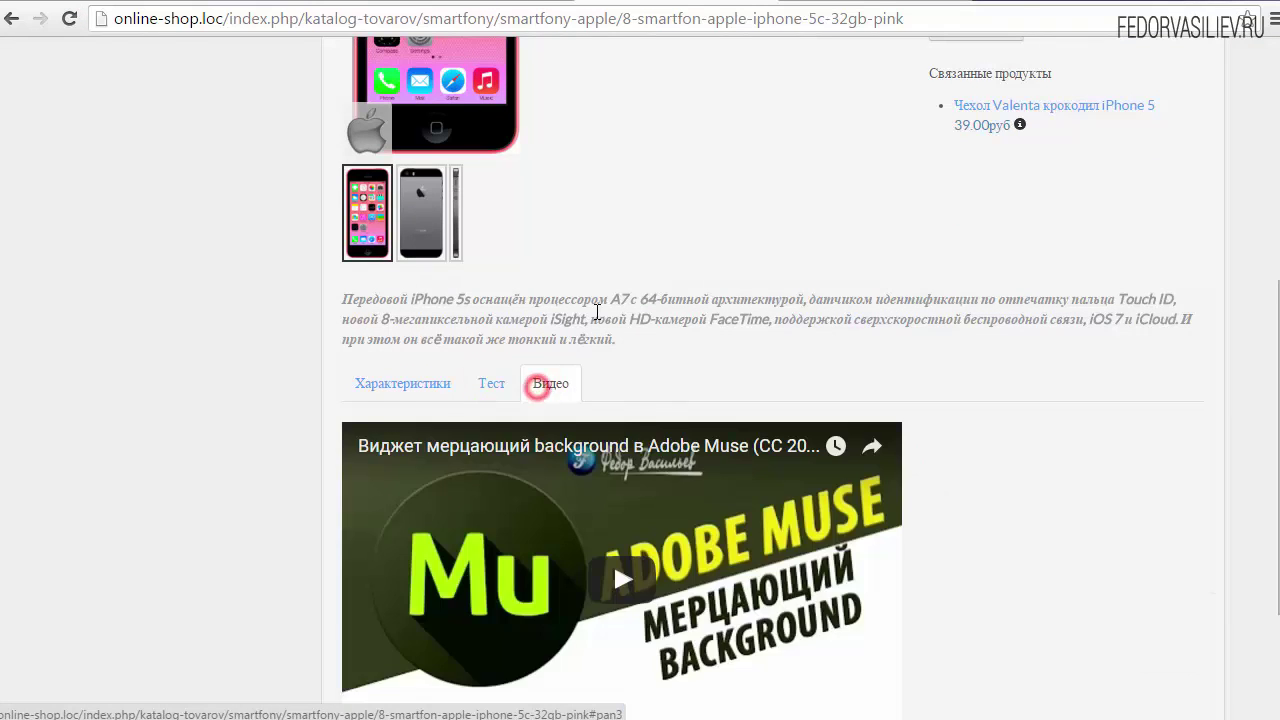
pyautogui.scroll(-2, 613, 450)
pyautogui.scroll(2, 1149, 406)
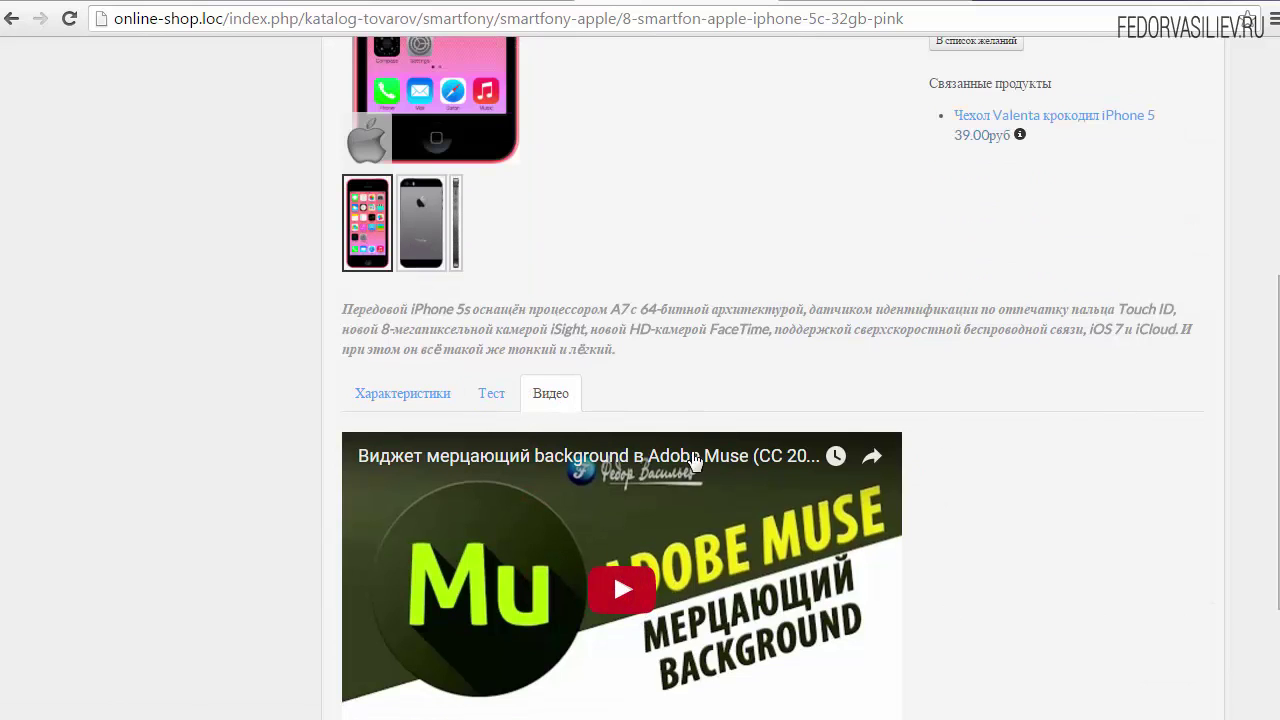
pyautogui.scroll(-2, 737, 345)
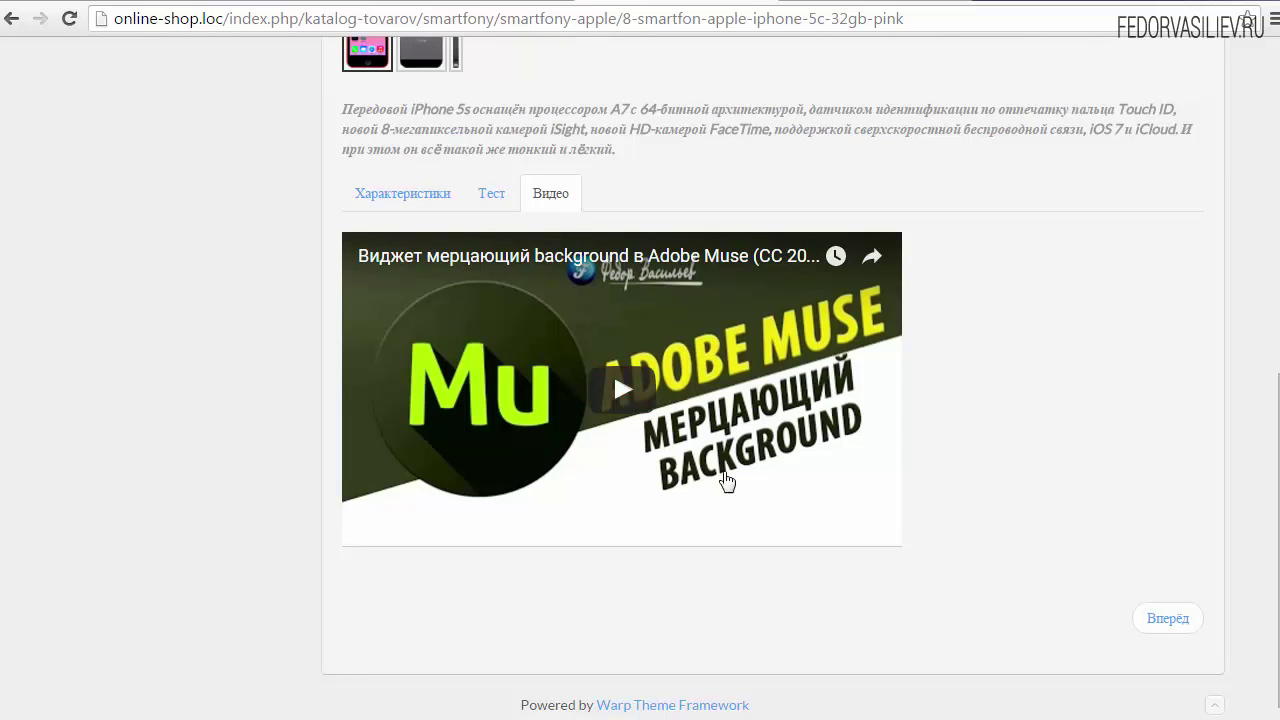
# Step: Play the embedded video in the Видео tab, skip to about 0:32 and pause it, and look over the product page
pyautogui.click(602, 401)
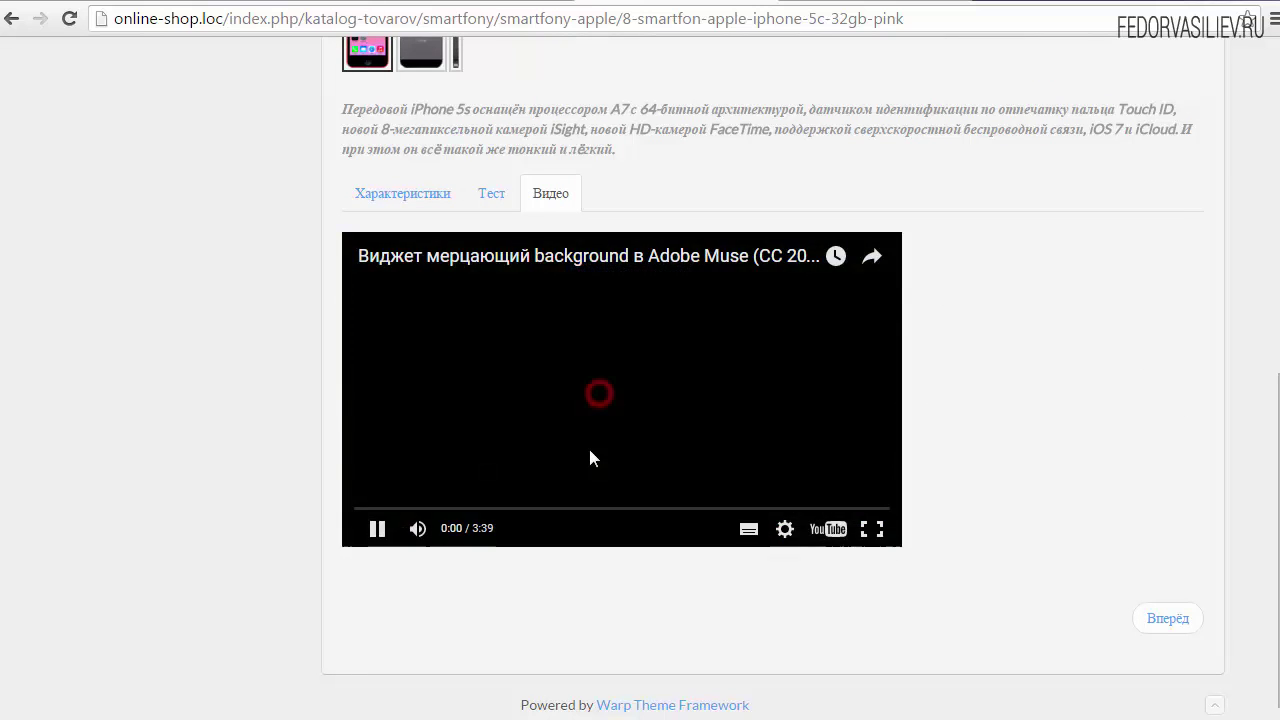
pyautogui.click(431, 509)
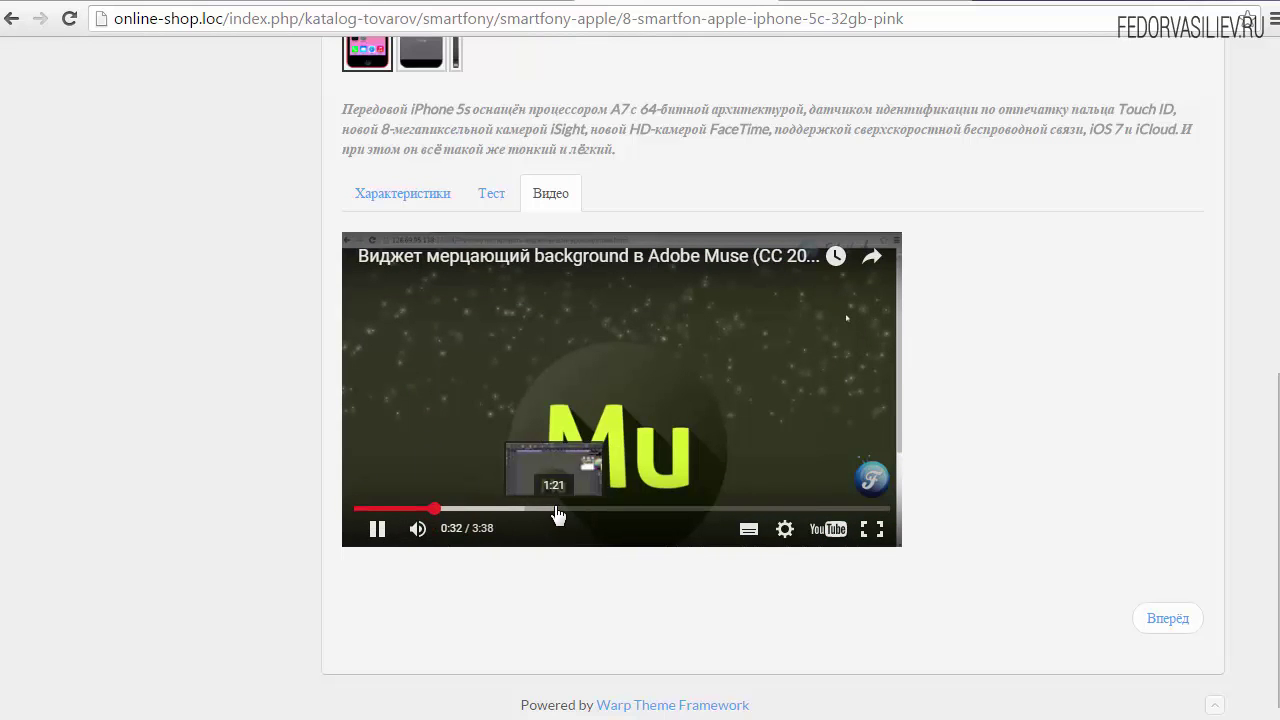
pyautogui.scroll(6, 549, 334)
pyautogui.scroll(-5, 745, 333)
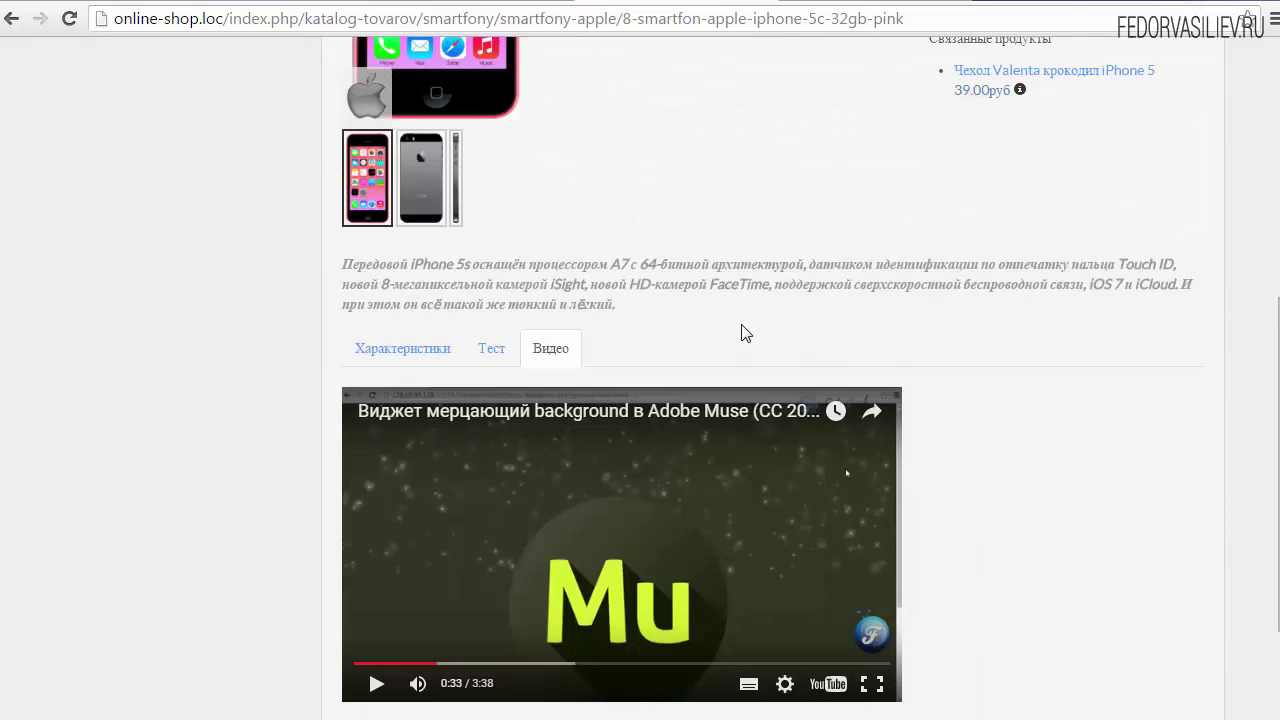
# Step: Switch back to the product editor, open the settings of the Видео tab entry and enlarge its content field
pyautogui.click(517, 2)
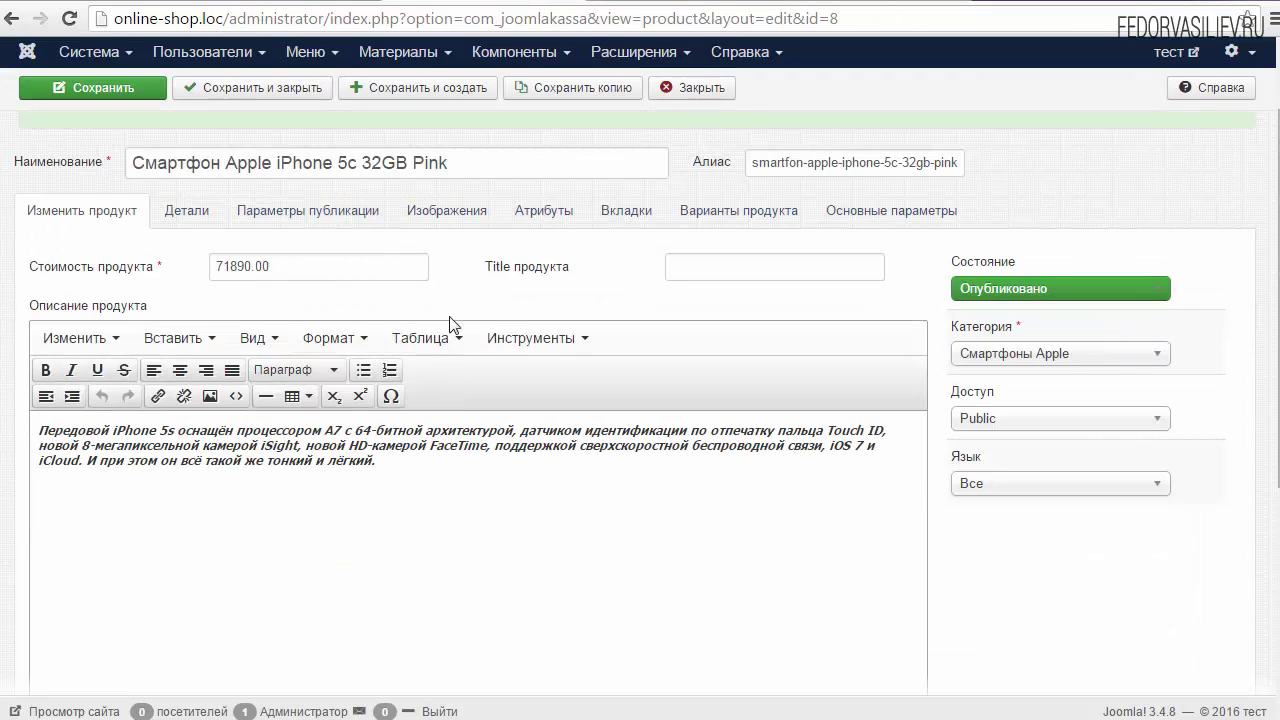
pyautogui.click(626, 210)
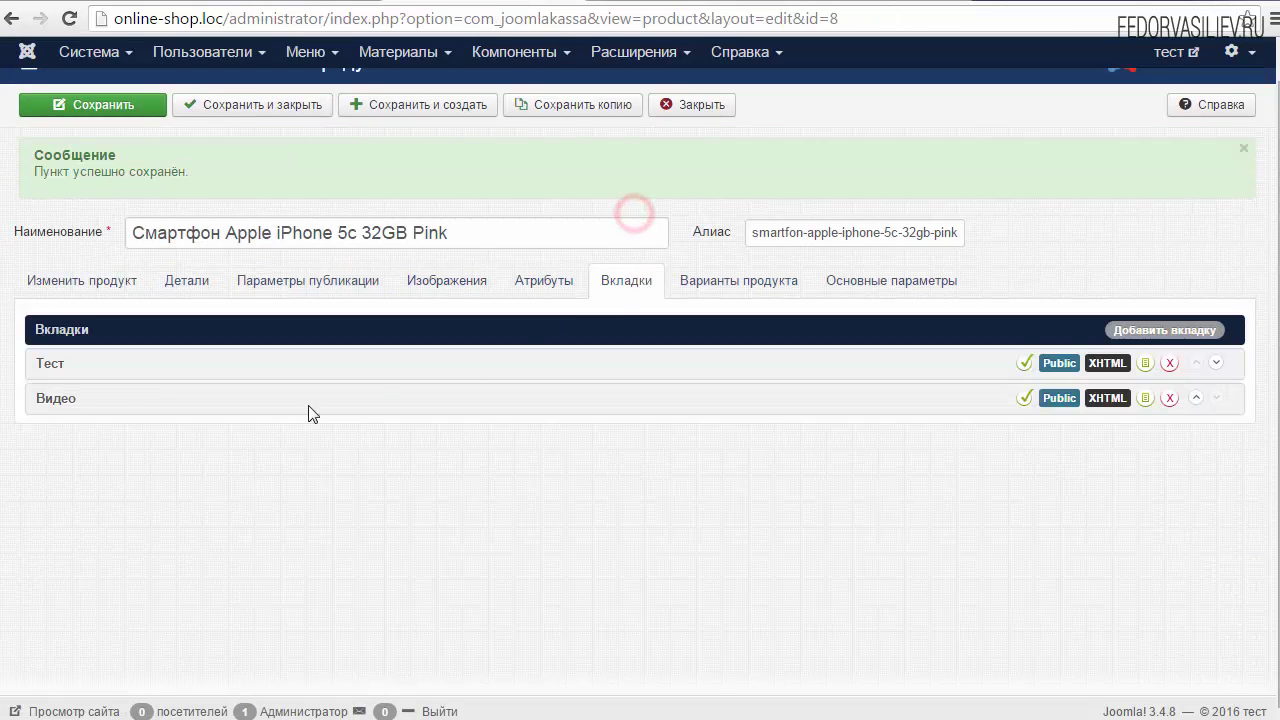
pyautogui.click(99, 401)
pyautogui.scroll(-1, 99, 401)
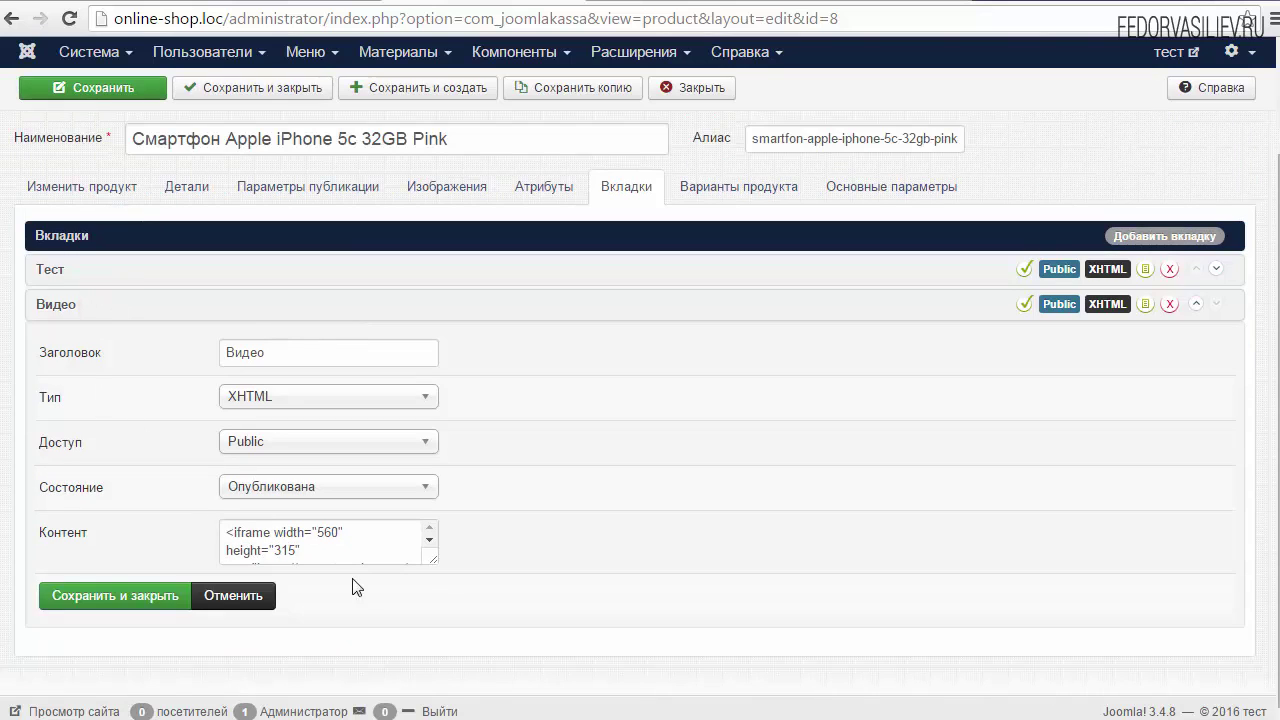
pyautogui.click(430, 563)
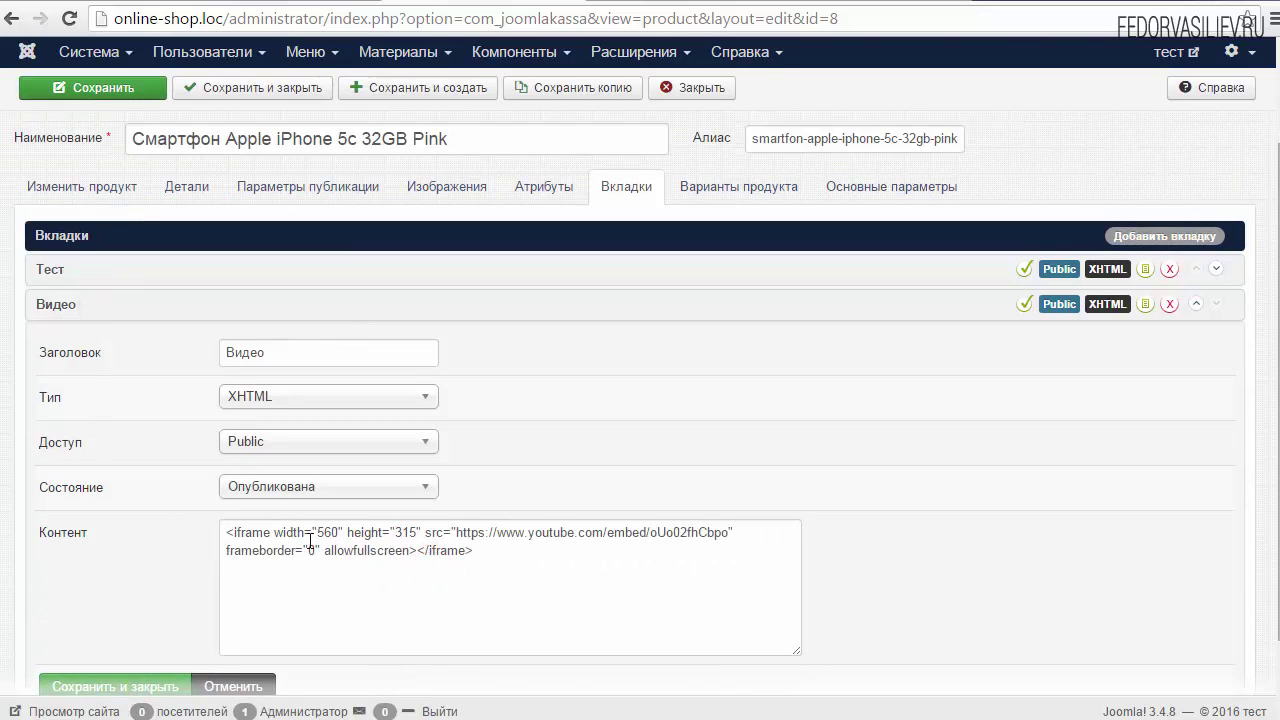
# Step: Examine the width and height attributes in the Видео tab's iframe code
pyautogui.moveTo(271, 532); pyautogui.dragTo(343, 532)
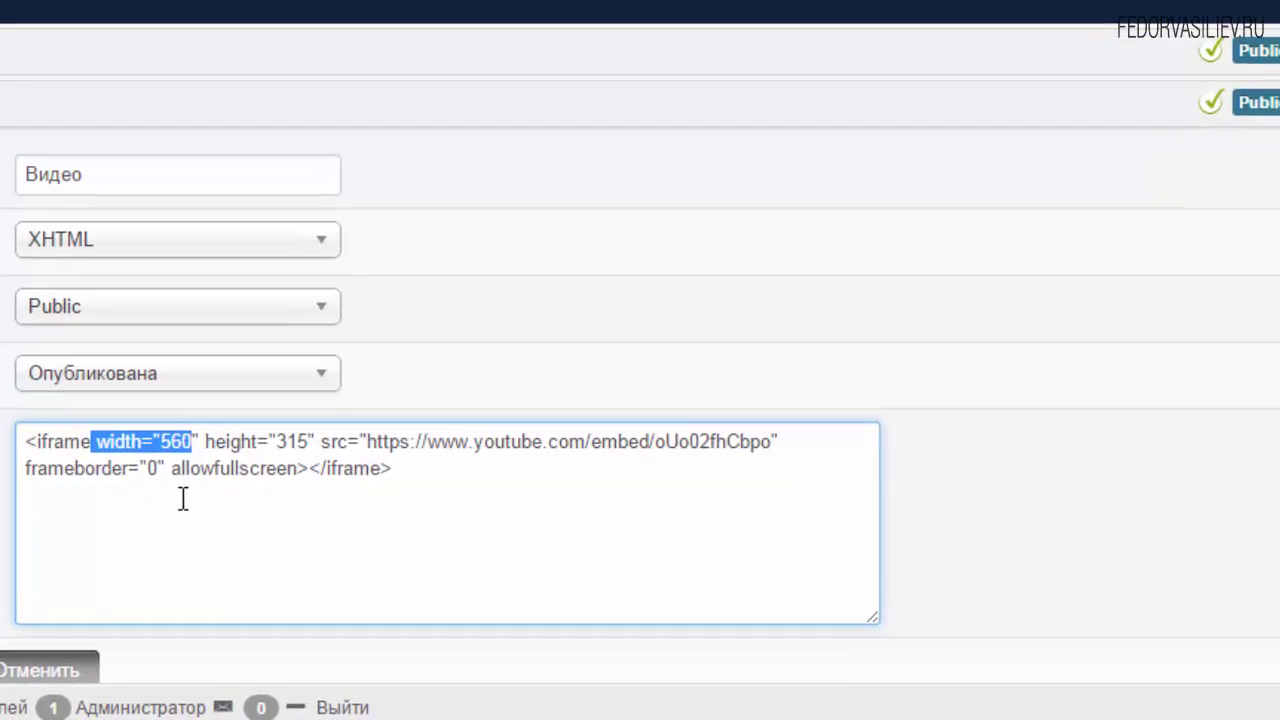
pyautogui.click(358, 547)
pyautogui.moveTo(207, 441); pyautogui.dragTo(316, 441)
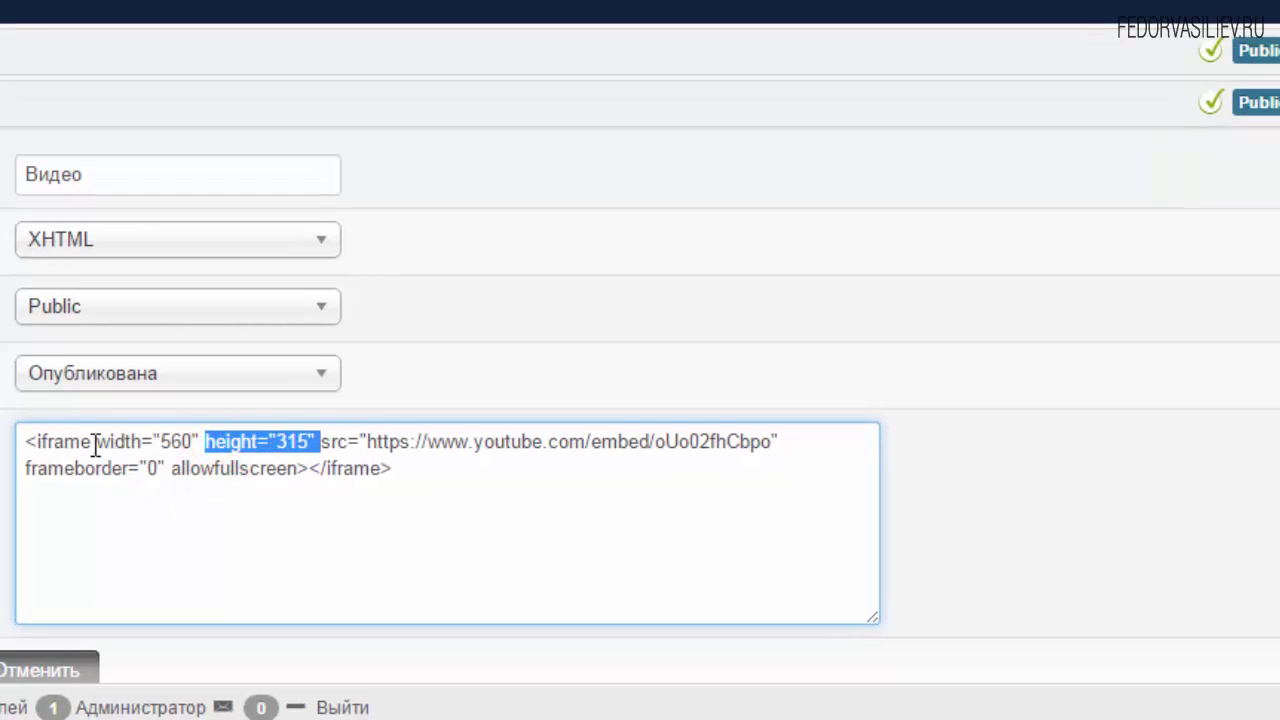
pyautogui.click(90, 441)
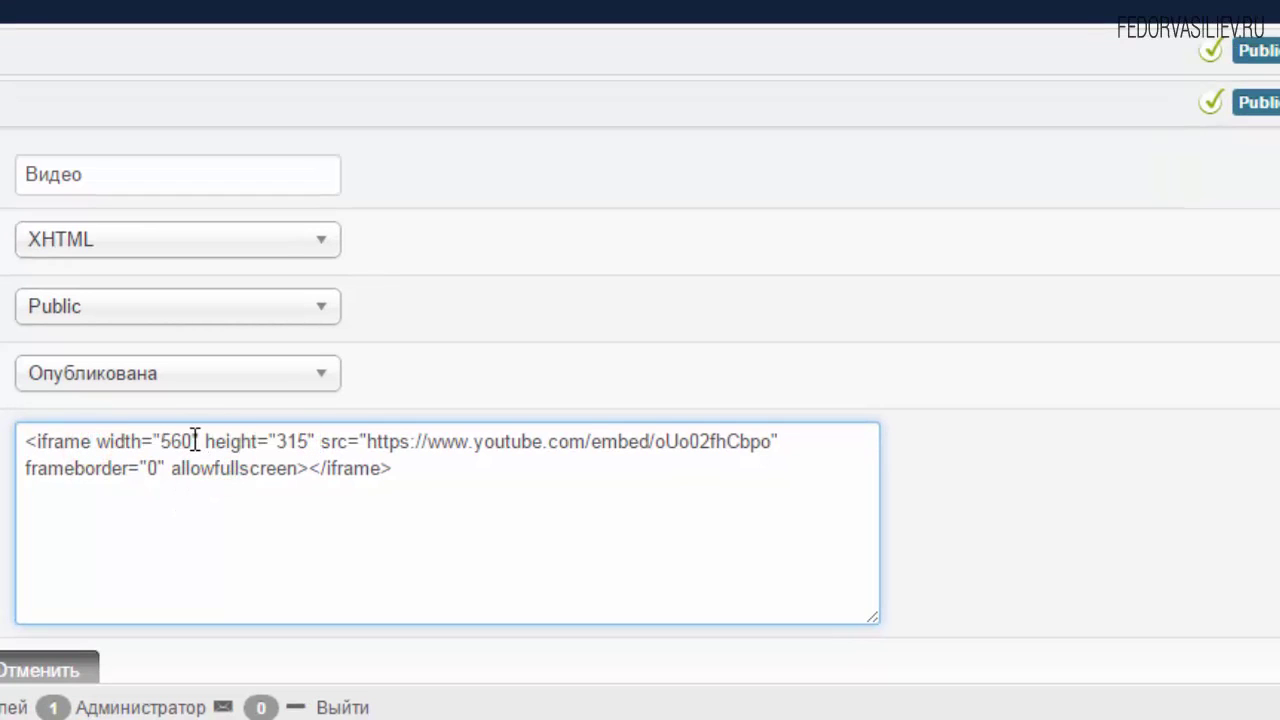
pyautogui.moveTo(195, 441); pyautogui.dragTo(166, 441)
pyautogui.moveTo(277, 441); pyautogui.dragTo(314, 441)
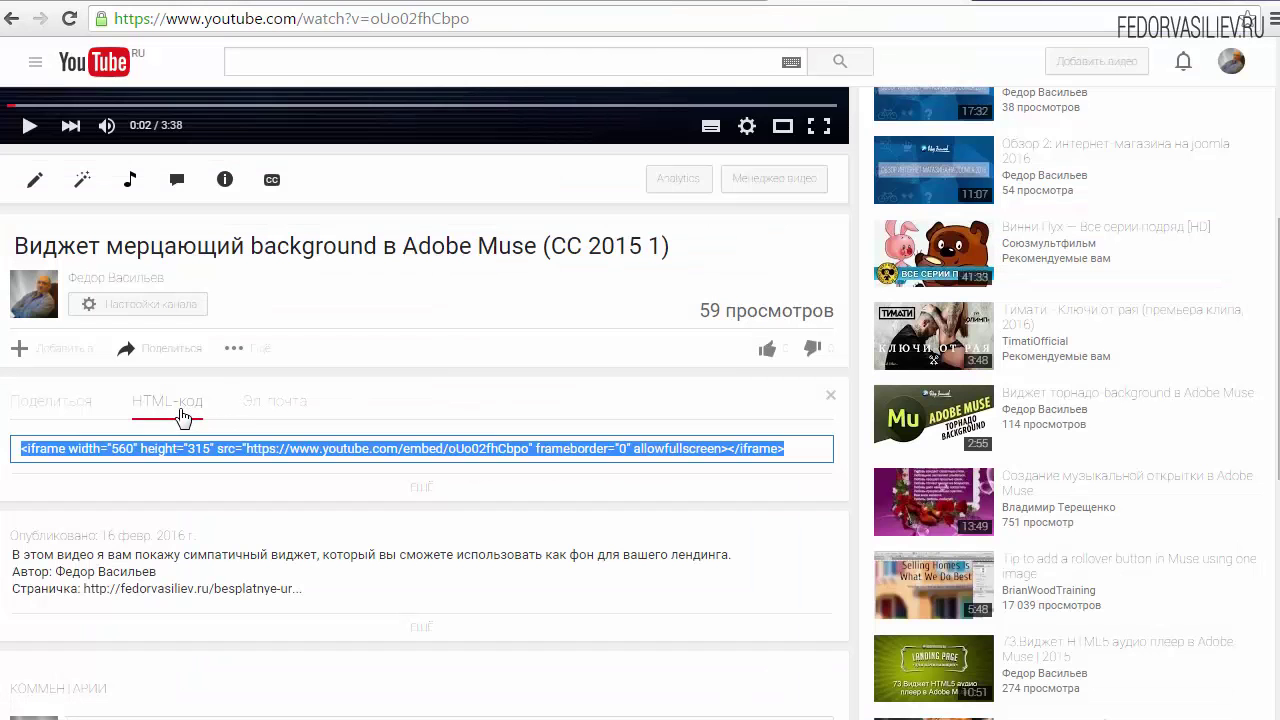
# Step: Switch to the YouTube video page, set the embed video size to 853 × 480 and copy the updated iframe code
pyautogui.click(445, 490)
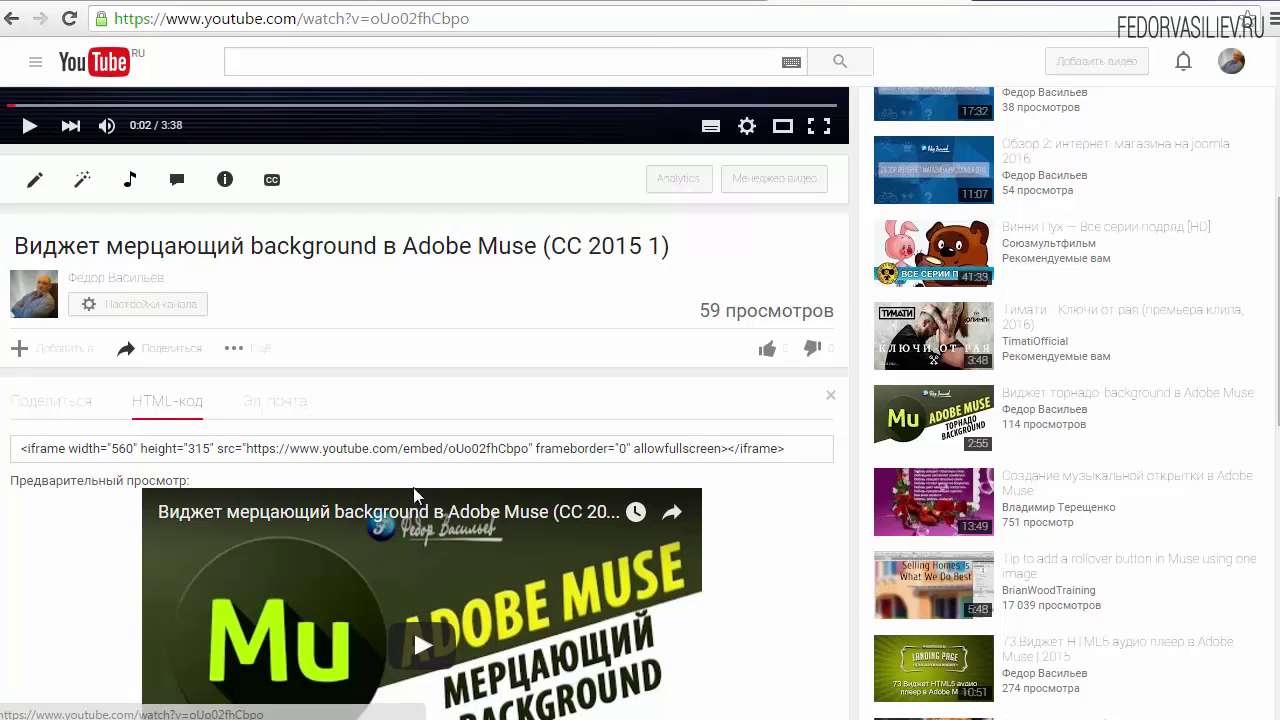
pyautogui.scroll(-5, 413, 490)
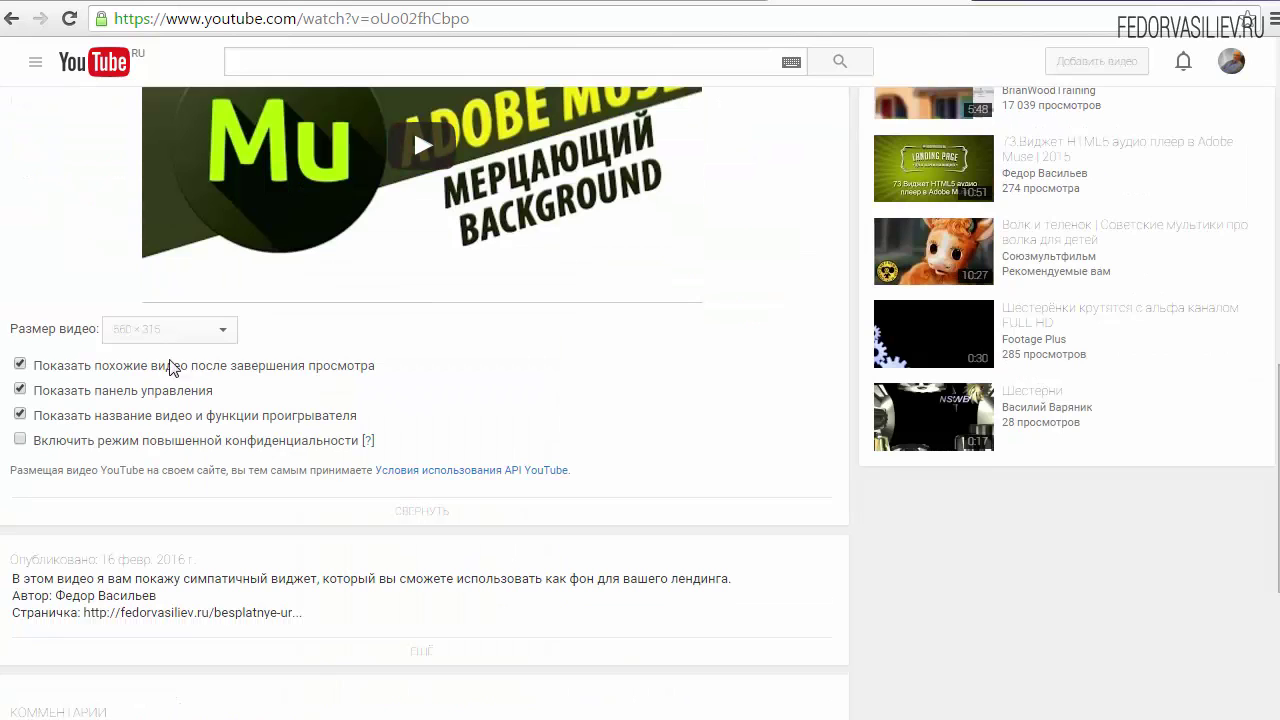
pyautogui.moveTo(32, 331); pyautogui.dragTo(74, 331)
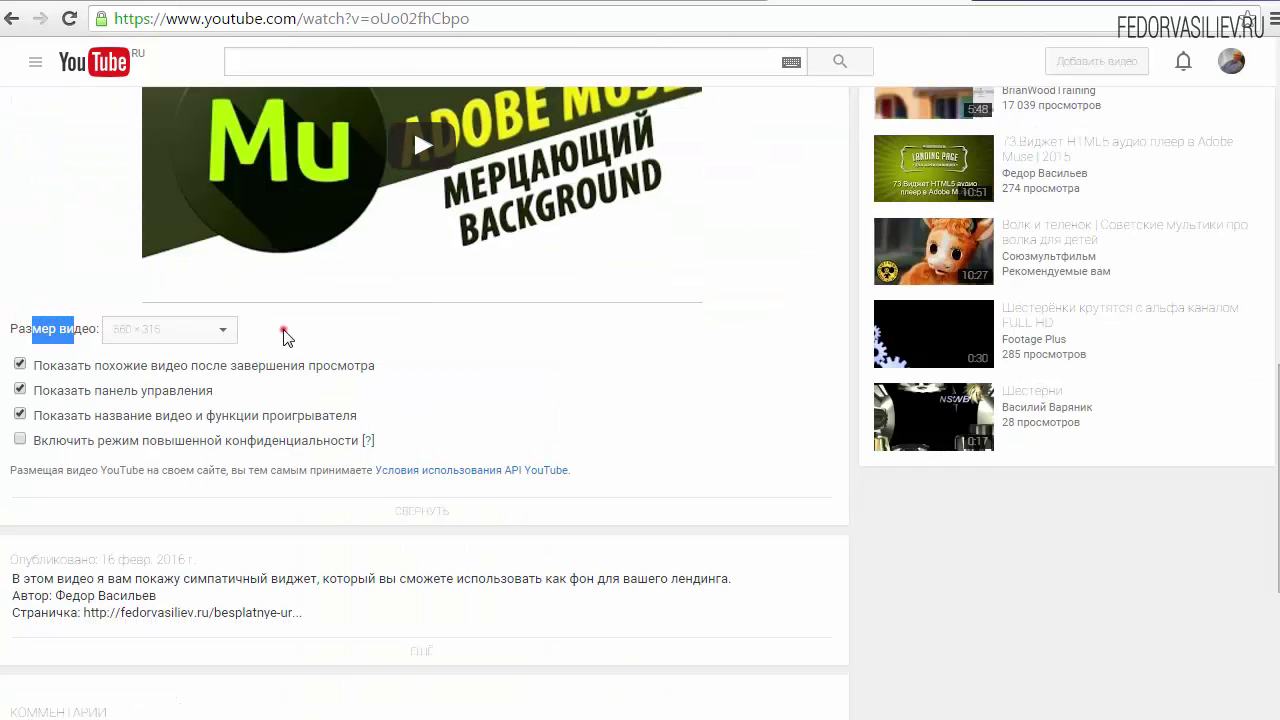
pyautogui.click(222, 329)
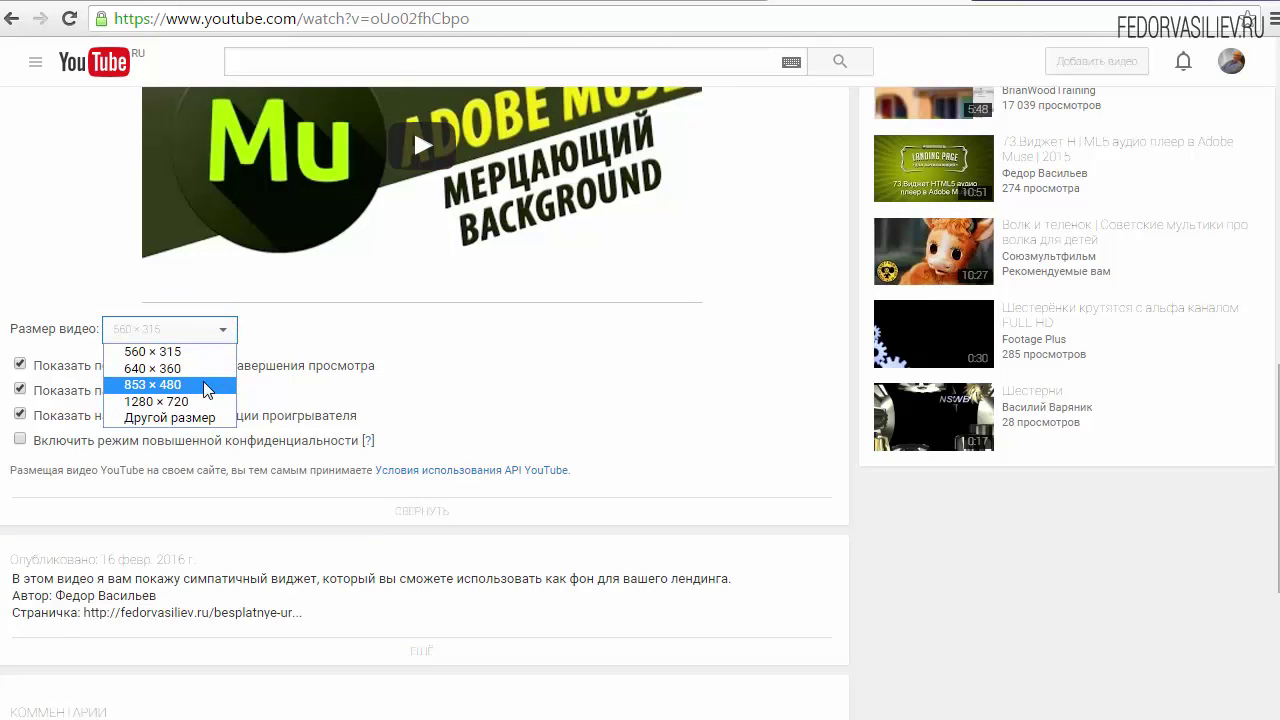
pyautogui.click(147, 389)
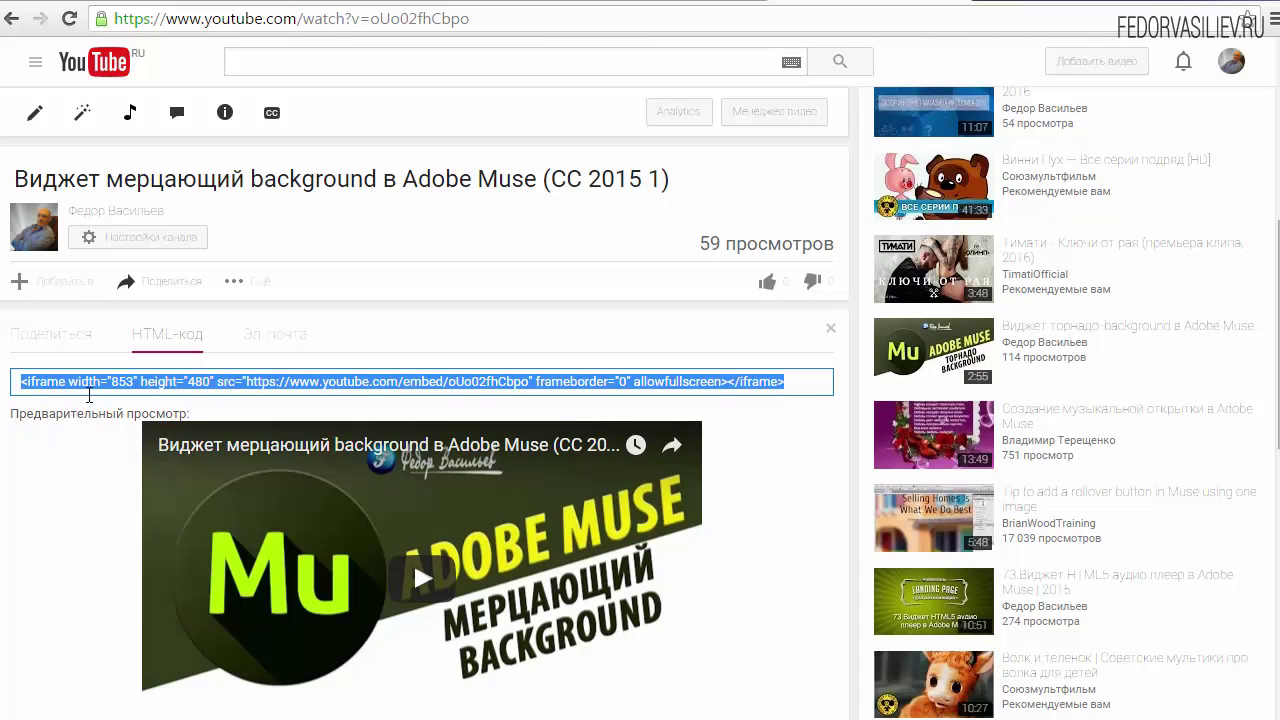
pyautogui.rightClick(106, 385)
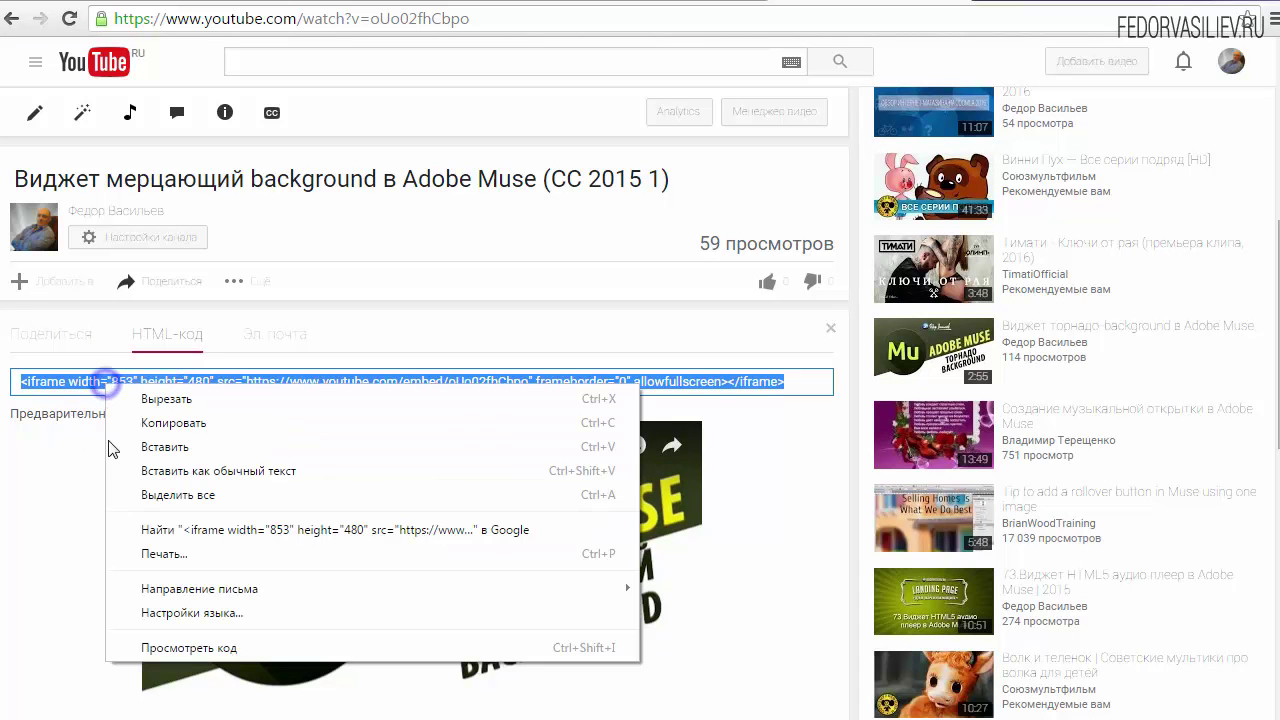
pyautogui.click(157, 420)
pyautogui.click(123, 381)
pyautogui.doubleClick(122, 381)
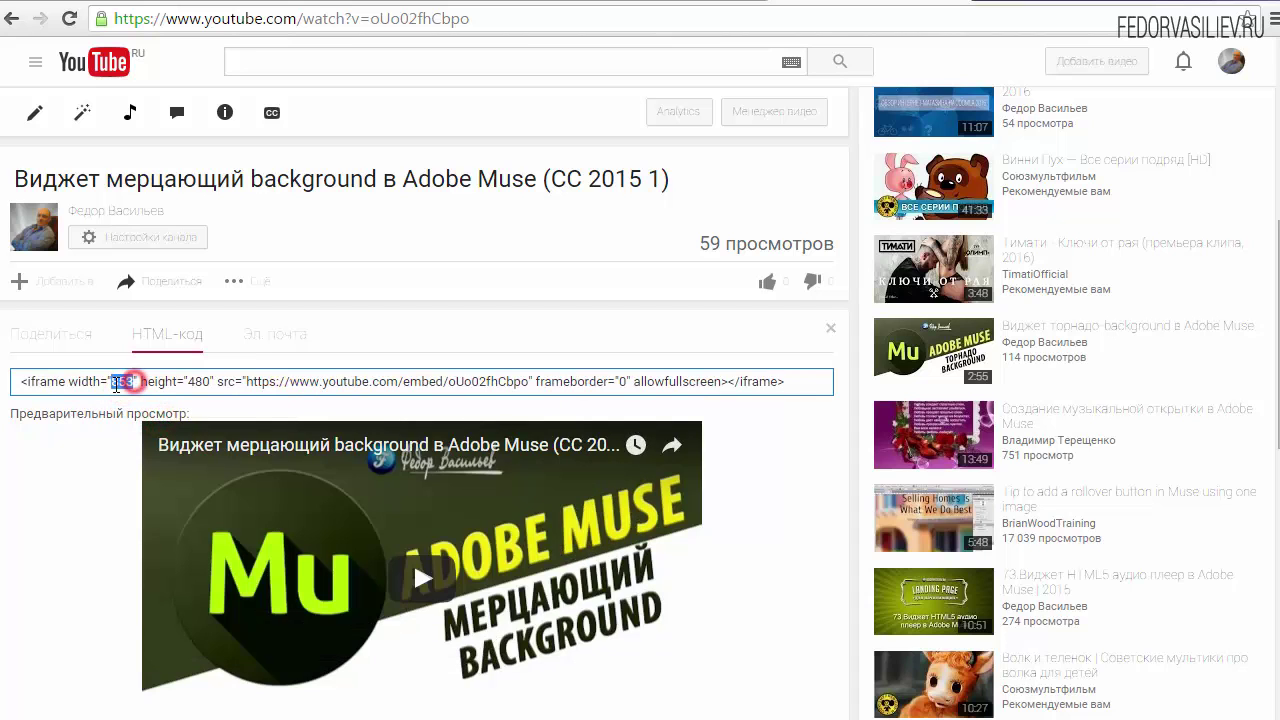
pyautogui.moveTo(207, 381); pyautogui.dragTo(189, 384)
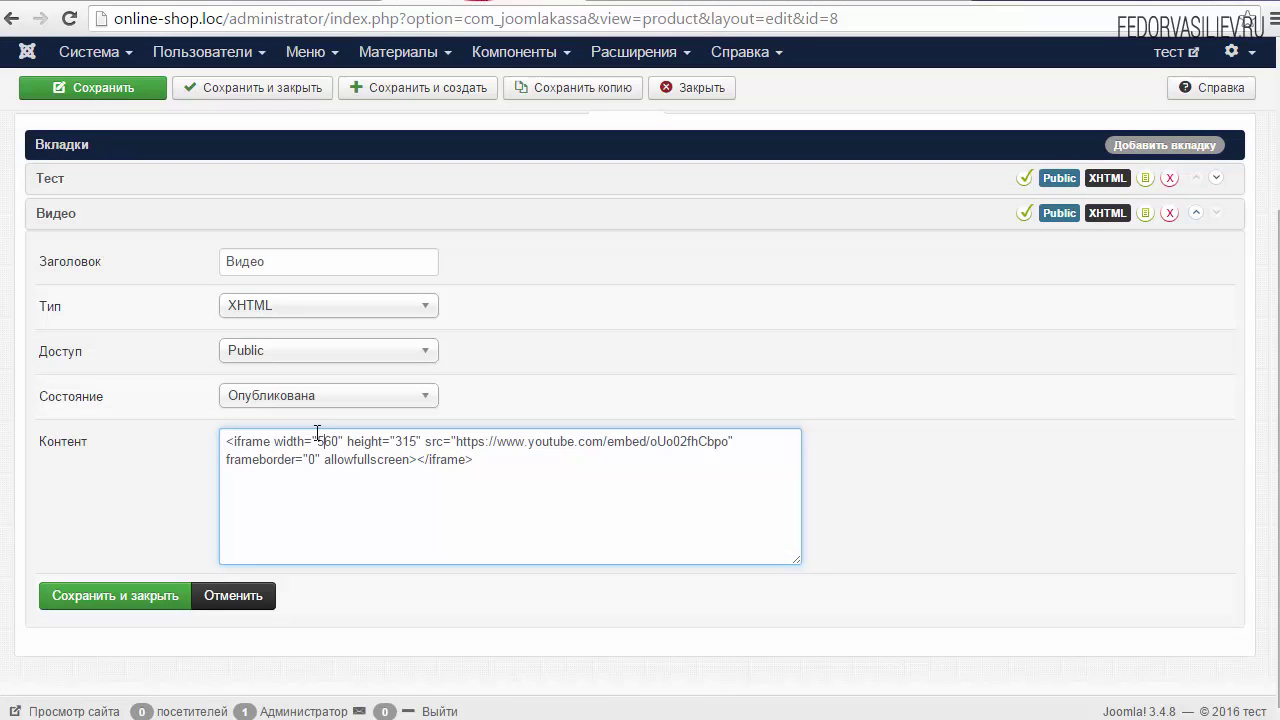
# Step: Back in the product editor, replace the Видео tab's content with the copied 853 × 480 iframe code and save the tab and product
pyautogui.doubleClick(322, 441)
pyautogui.doubleClick(400, 441)
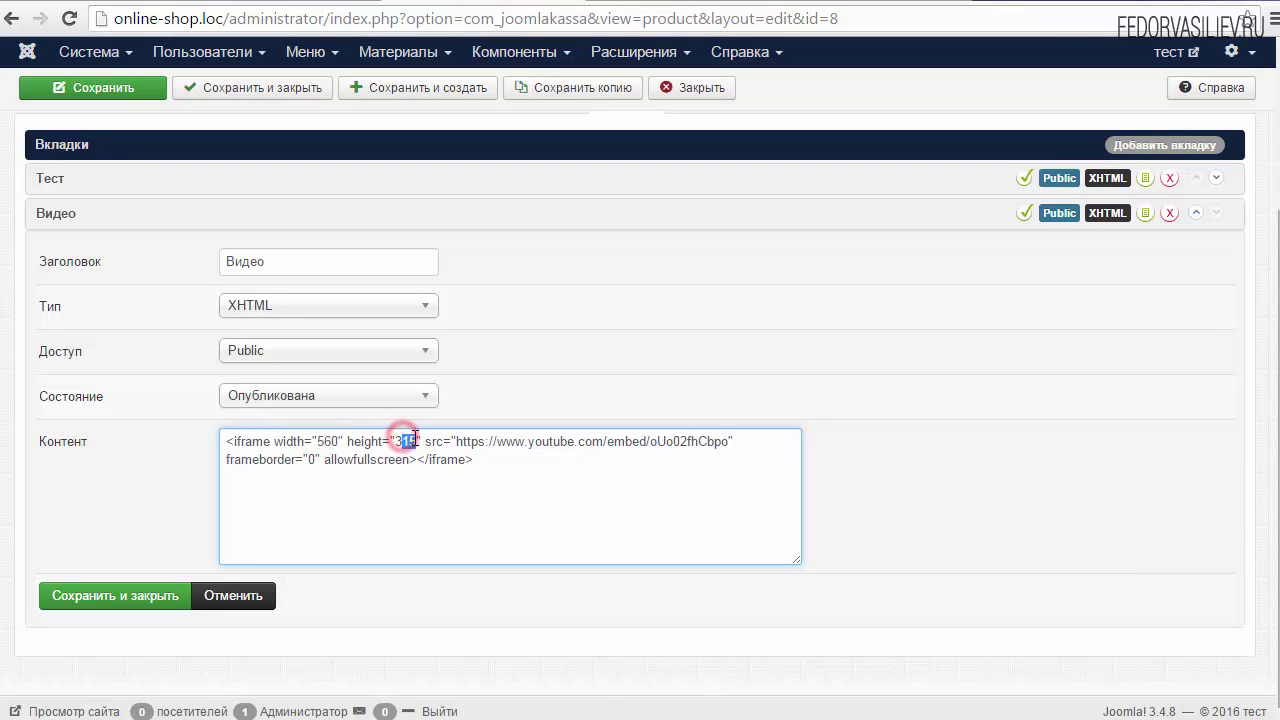
pyautogui.click(486, 480)
pyautogui.hotkey('ctrl', 'a')
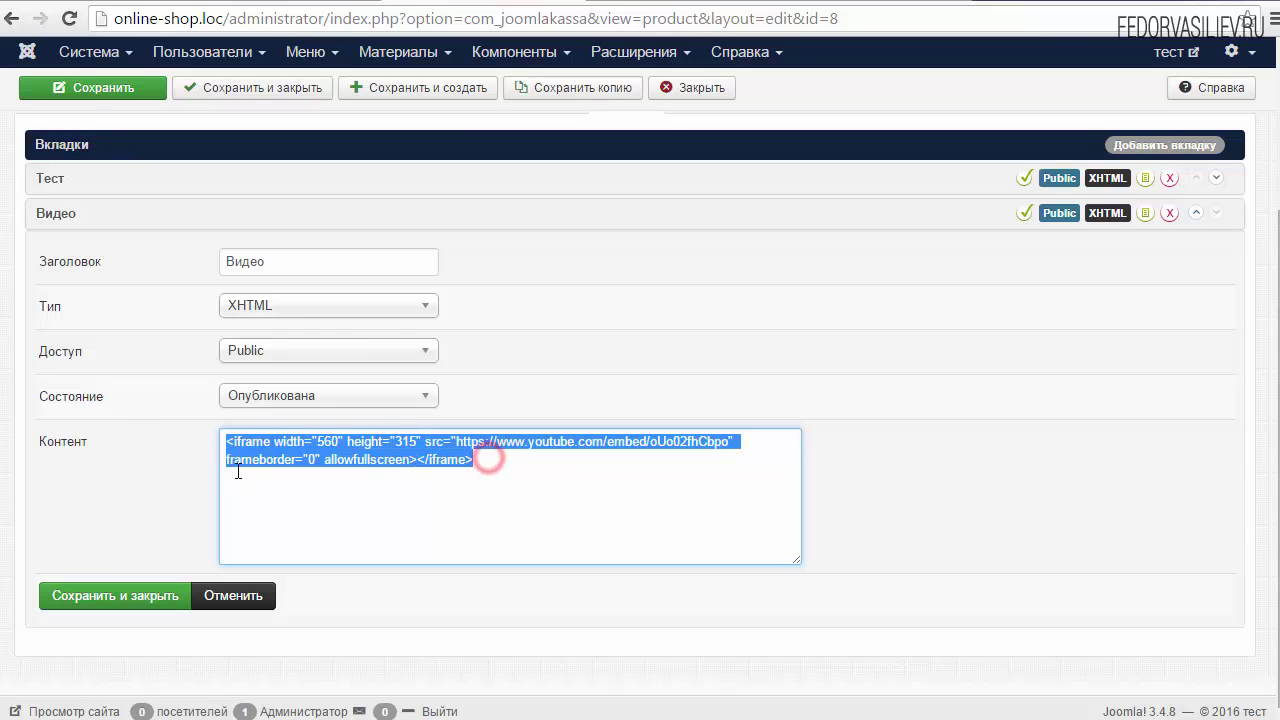
pyautogui.rightClick(237, 458)
pyautogui.click(297, 520)
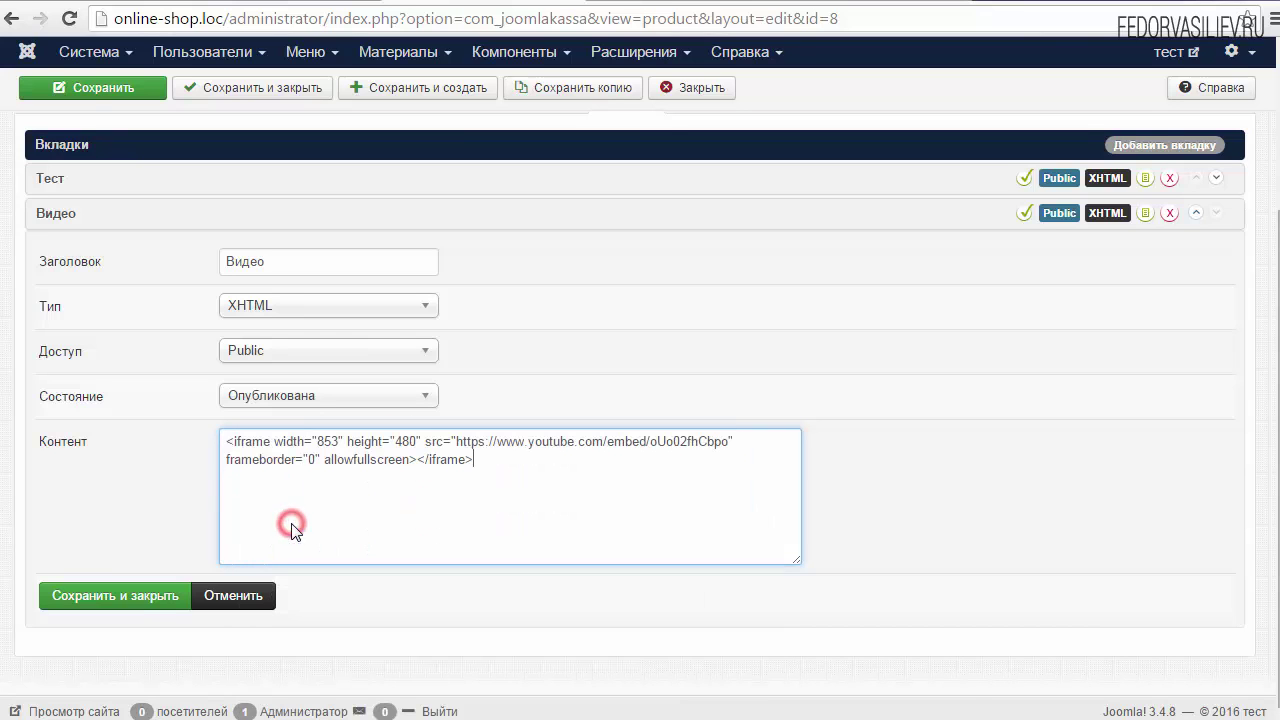
pyautogui.click(140, 596)
pyautogui.click(88, 108)
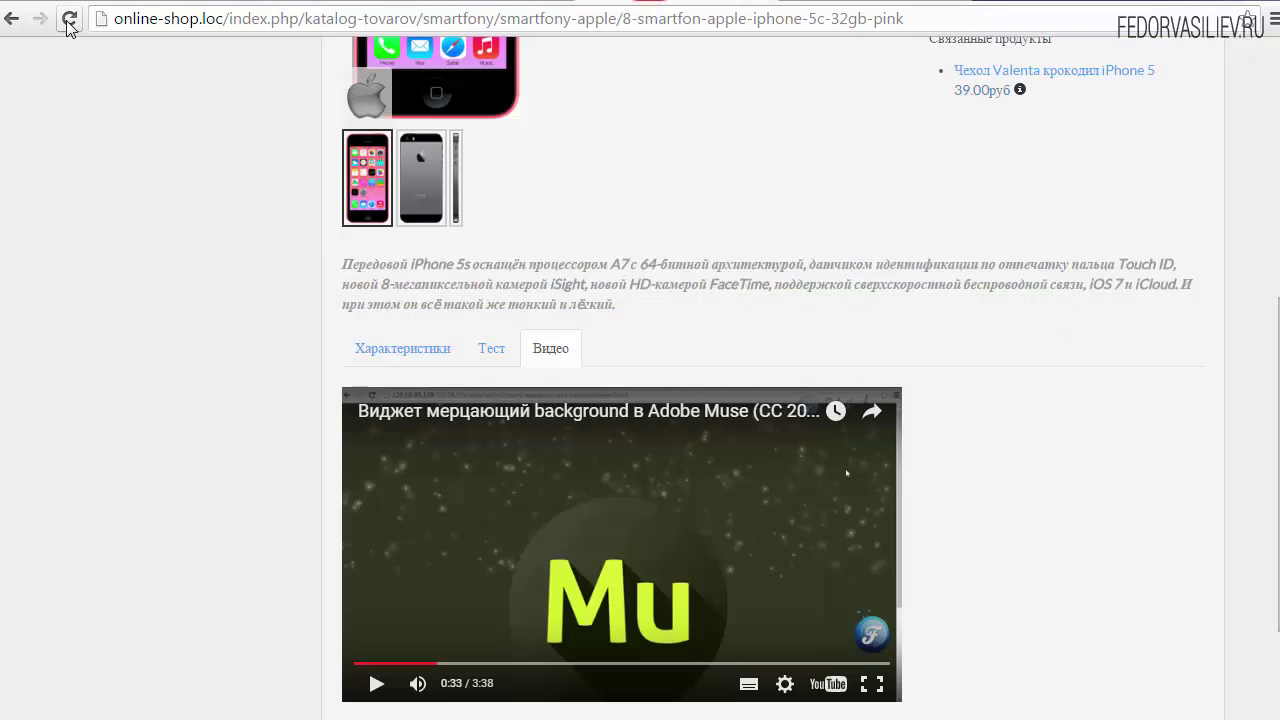
# Step: Reload the storefront product page and check the size of the embedded video in the Видео tab
pyautogui.click(68, 20)
pyautogui.click(556, 376)
pyautogui.scroll(-3, 549, 331)
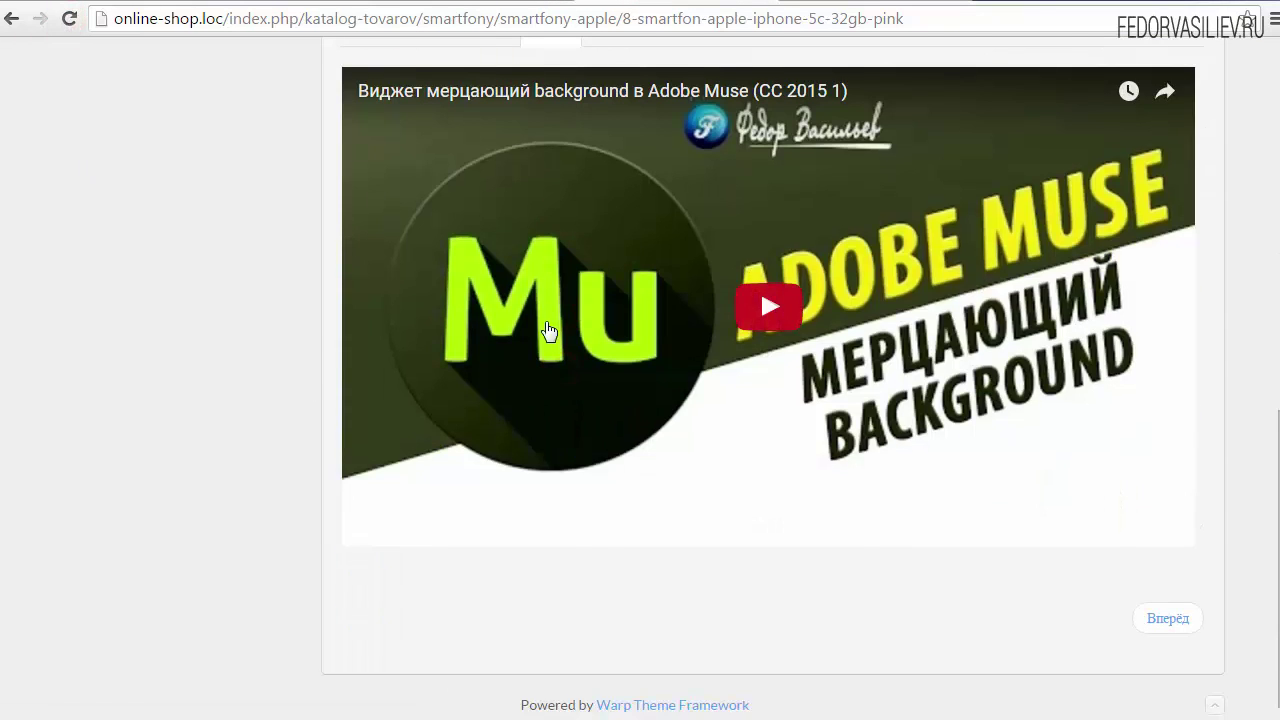
pyautogui.scroll(4, 711, 317)
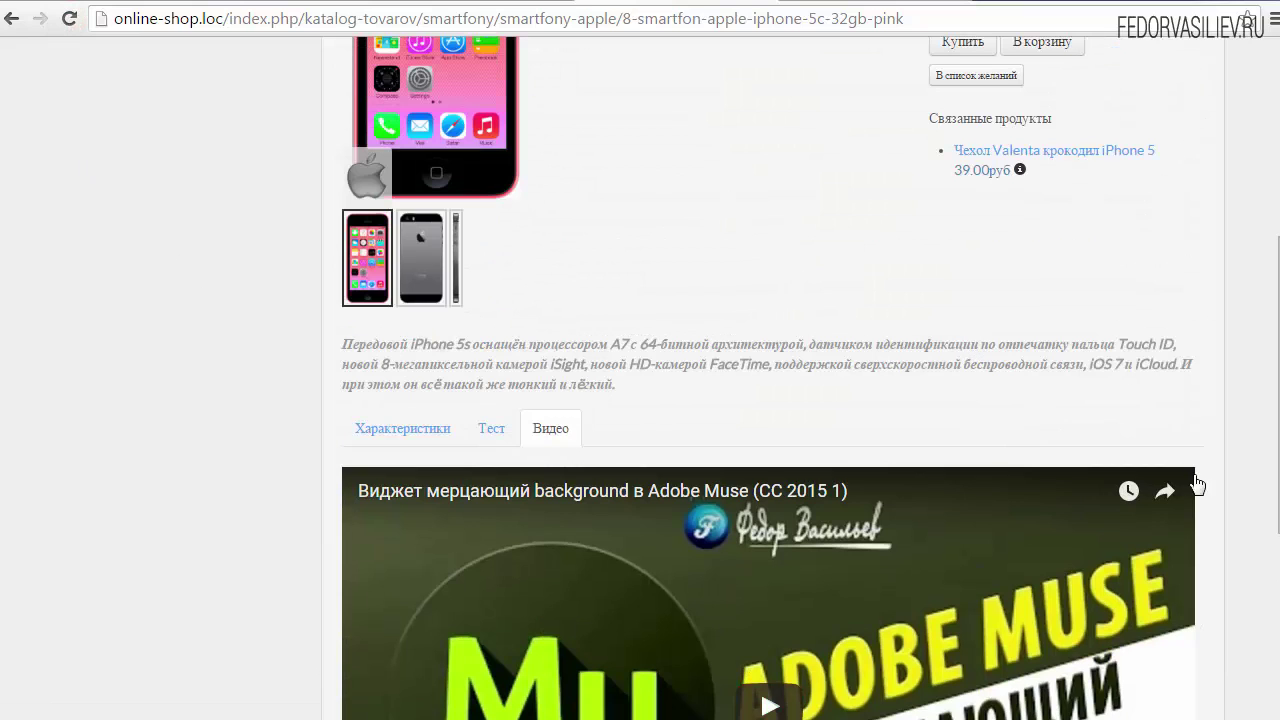
pyautogui.scroll(3, 520, 485)
pyautogui.scroll(1, 640, 400)
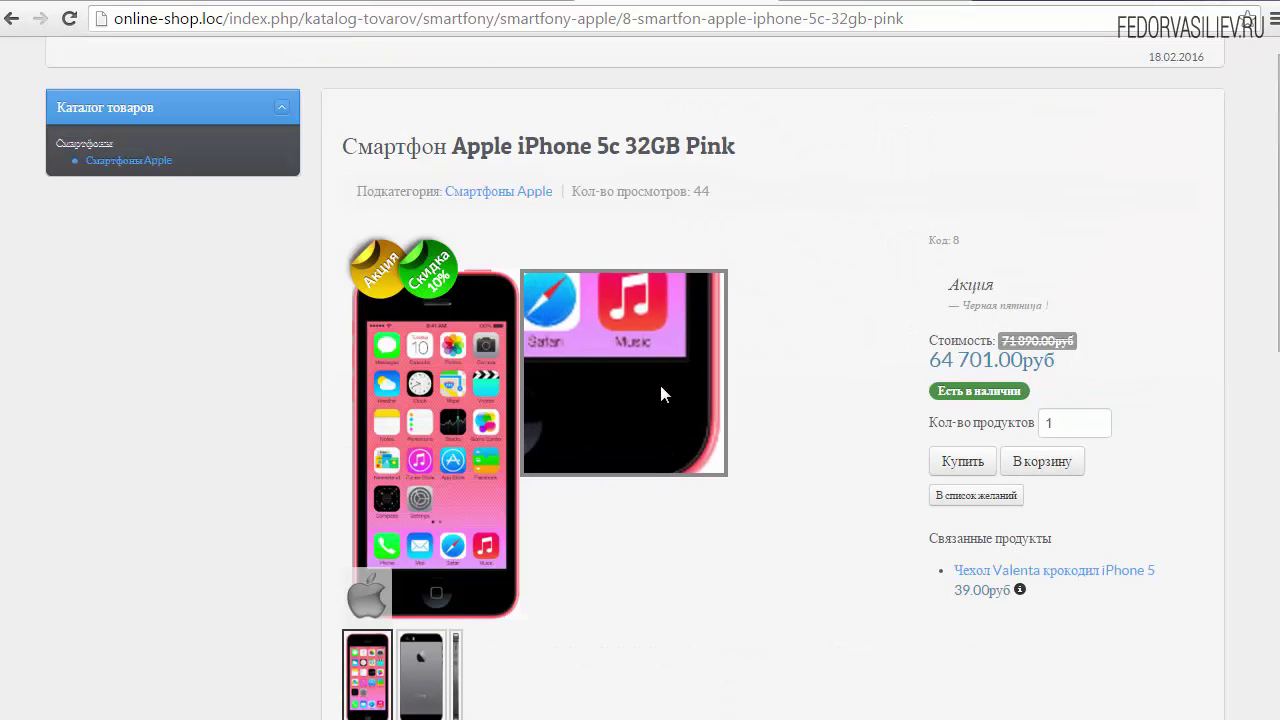
# Step: Start the embedded video in the Видео tab and pause it
pyautogui.scroll(-6, 670, 385)
pyautogui.click(766, 526)
pyautogui.scroll(-2, 760, 520)
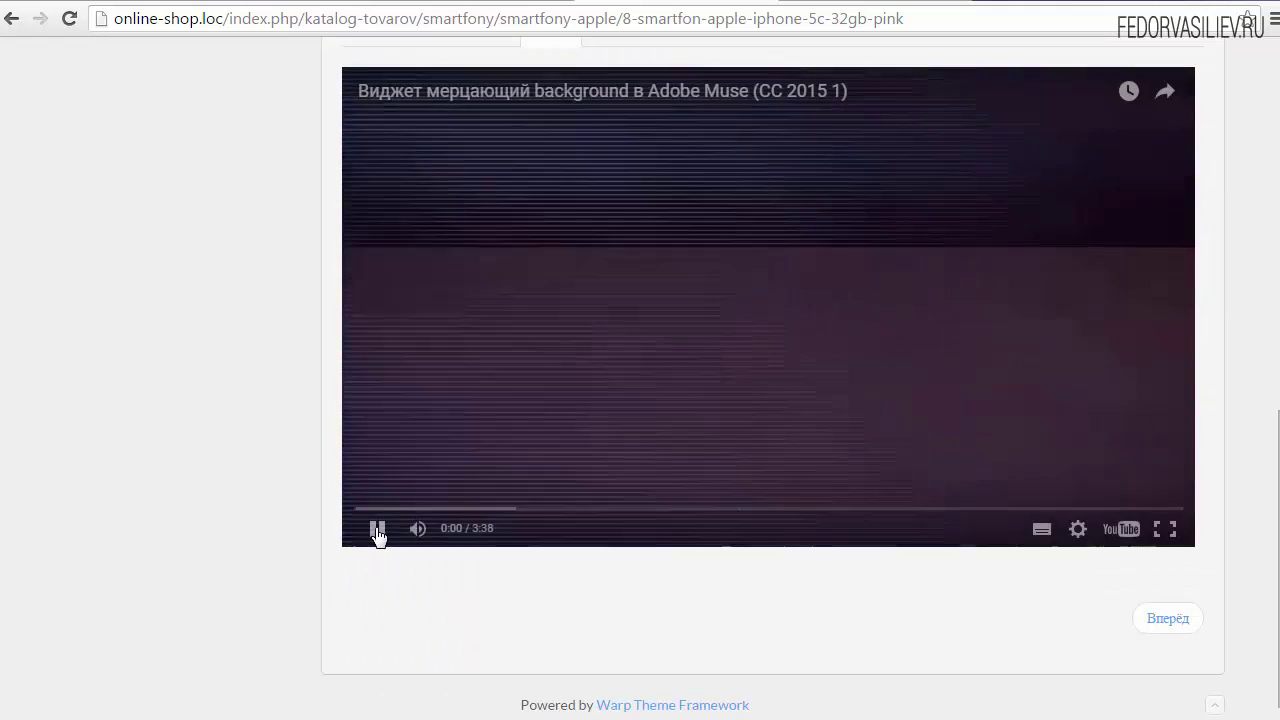
pyautogui.click(376, 528)
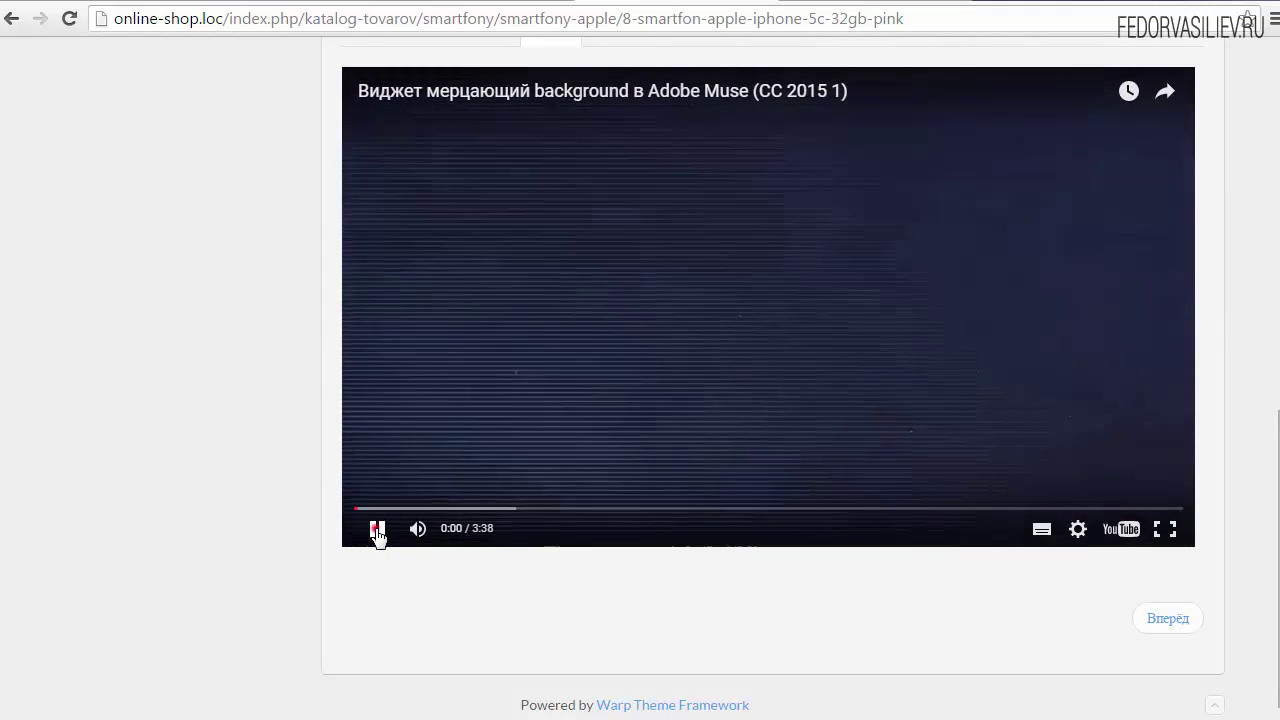
pyautogui.scroll(4, 603, 420)
# Step: Review the product page's Тест, Характеристики and Видео tabs by switching between them
pyautogui.click(489, 429)
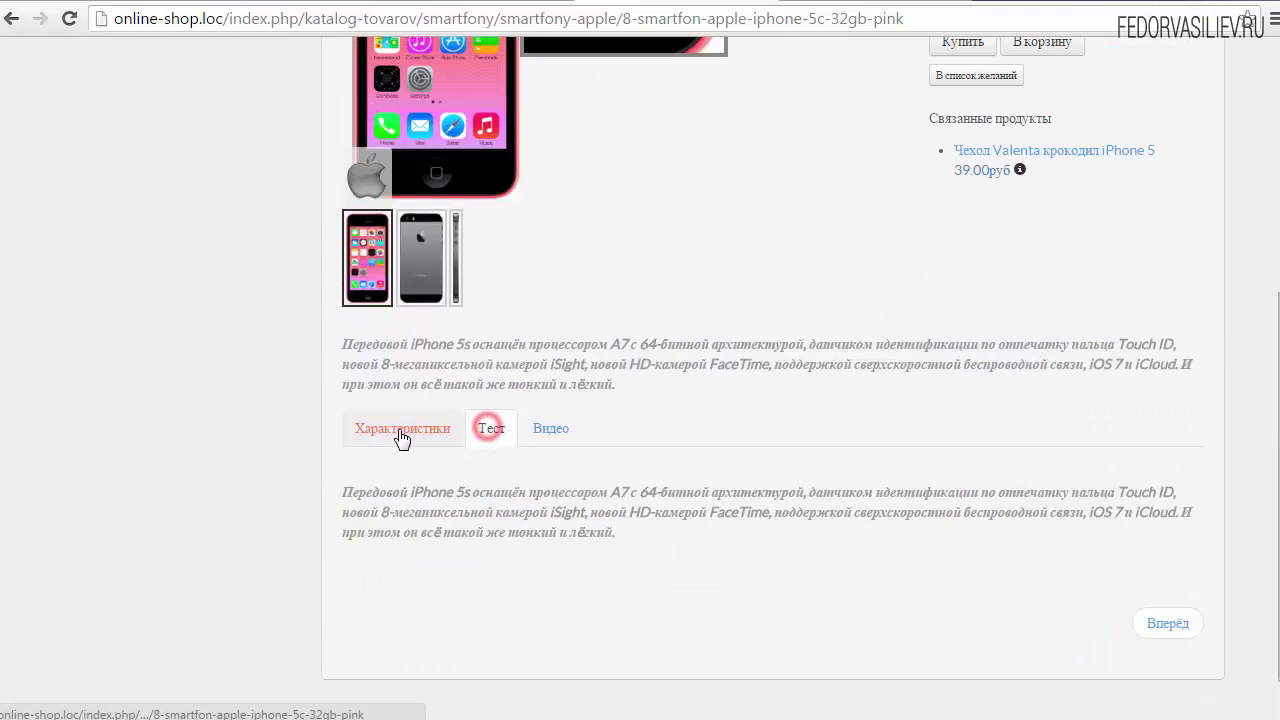
pyautogui.click(400, 429)
pyautogui.click(550, 428)
pyautogui.scroll(-3, 689, 420)
pyautogui.scroll(4, 689, 418)
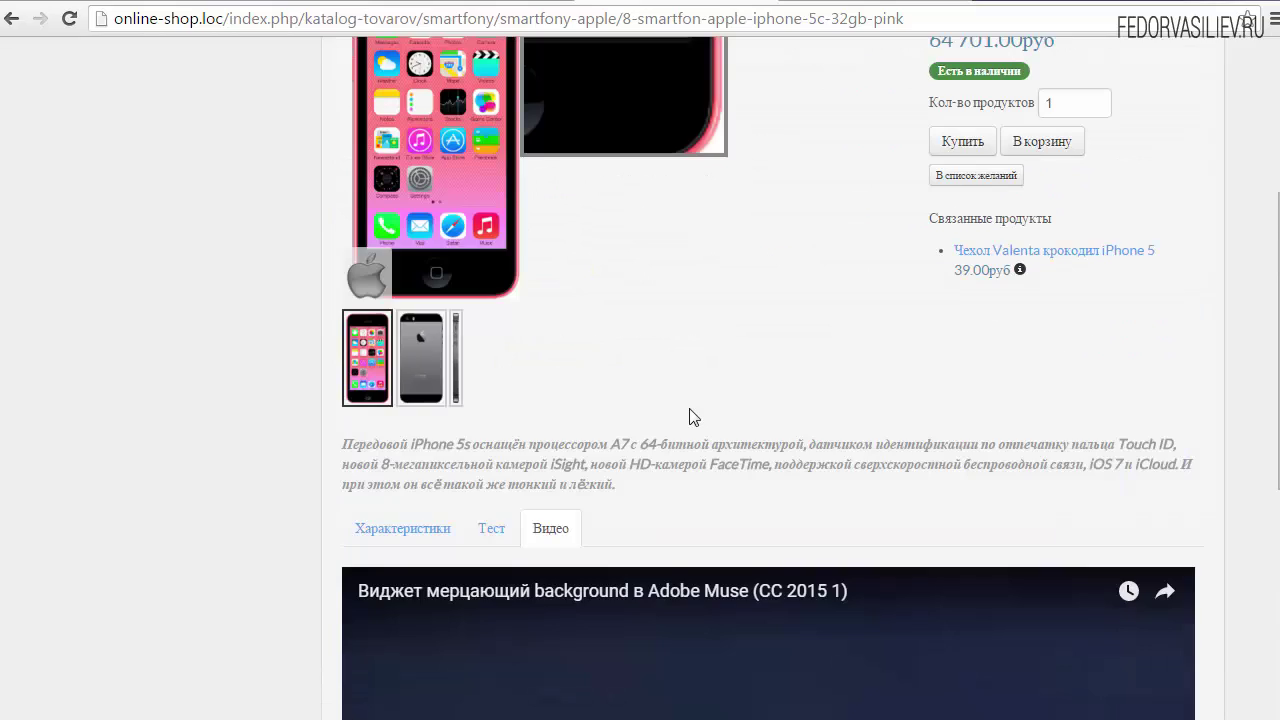
pyautogui.click(491, 528)
pyautogui.click(420, 533)
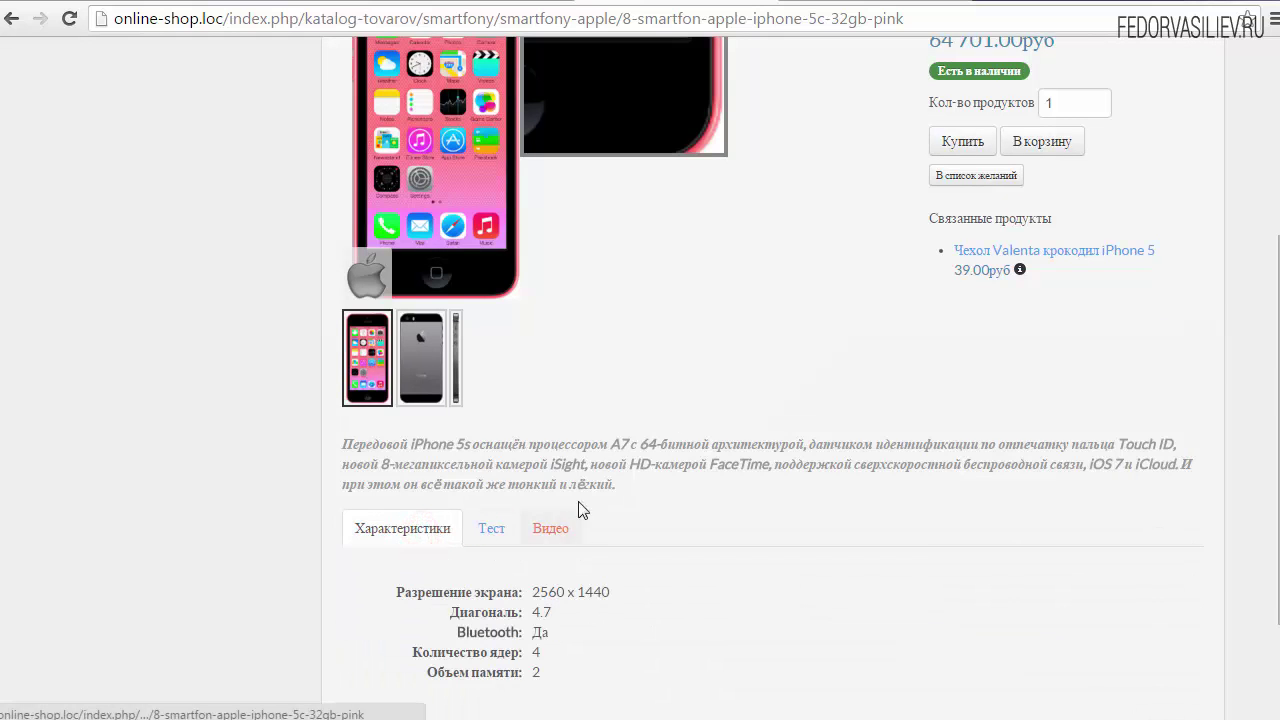
pyautogui.scroll(-2, 420, 530)
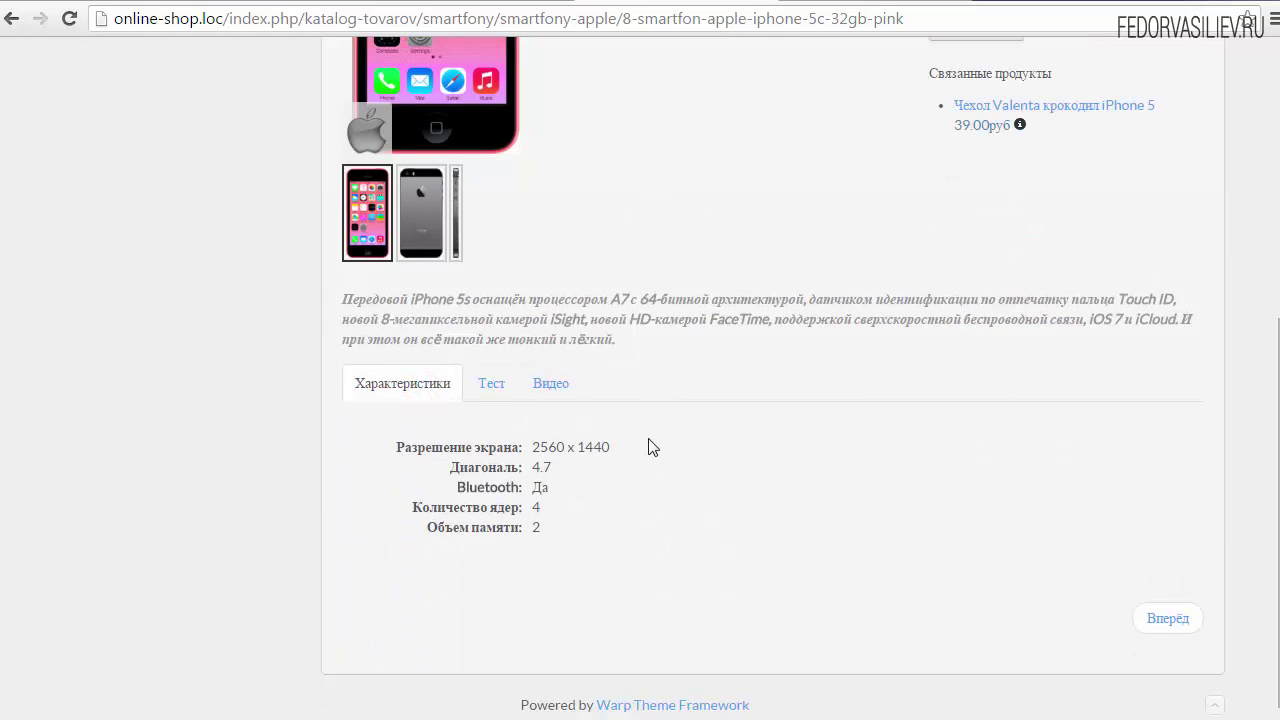
pyautogui.click(566, 387)
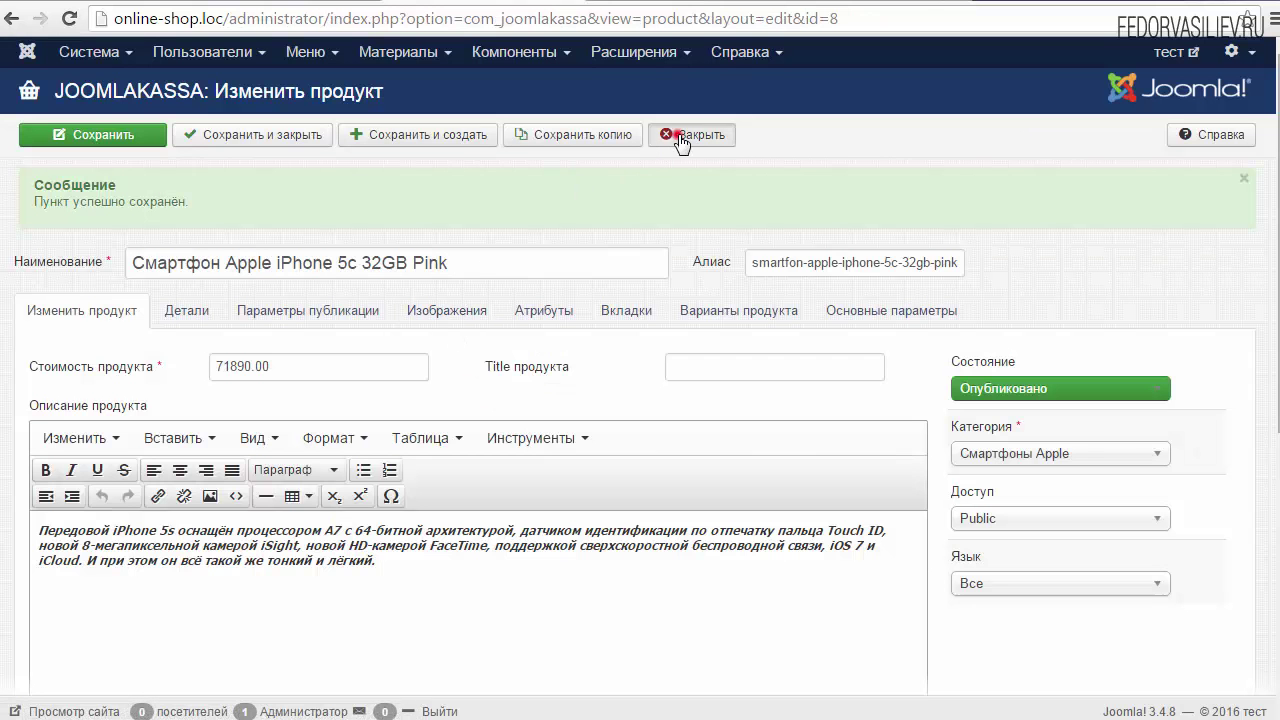
# Step: Close the product editor and start a new Joomla article
pyautogui.click(677, 134)
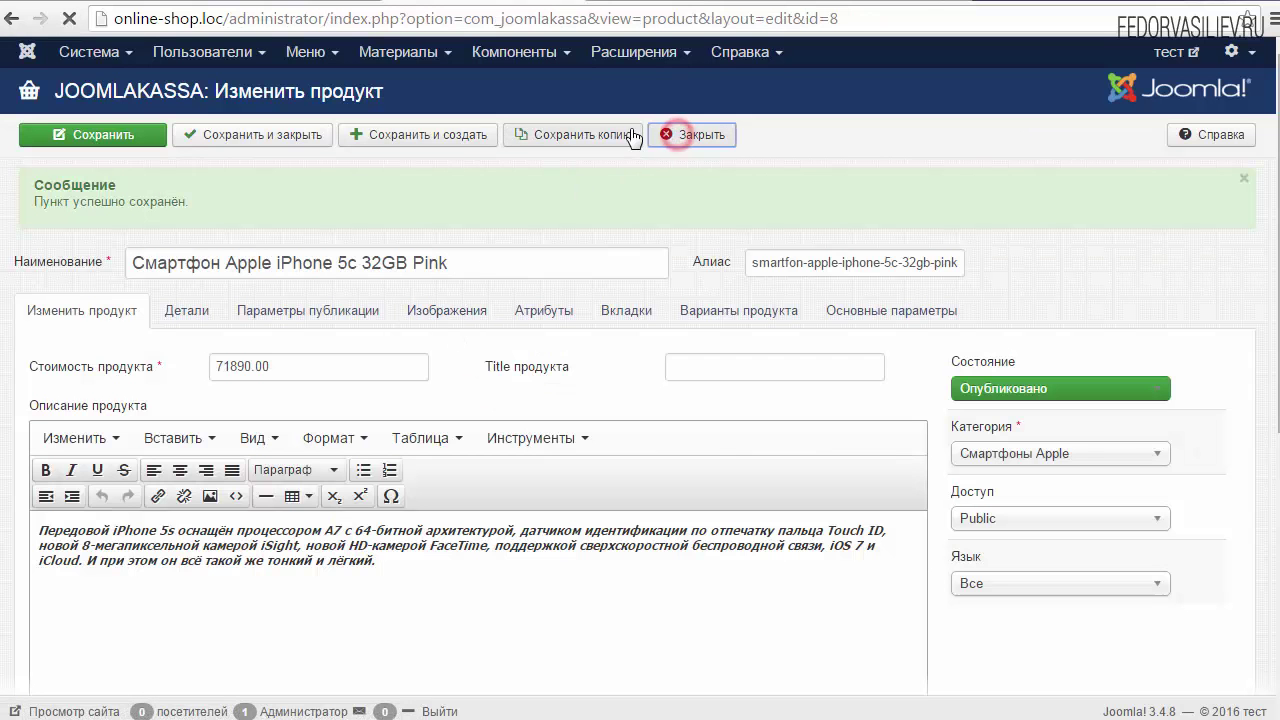
pyautogui.click(316, 60)
pyautogui.moveTo(330, 92)
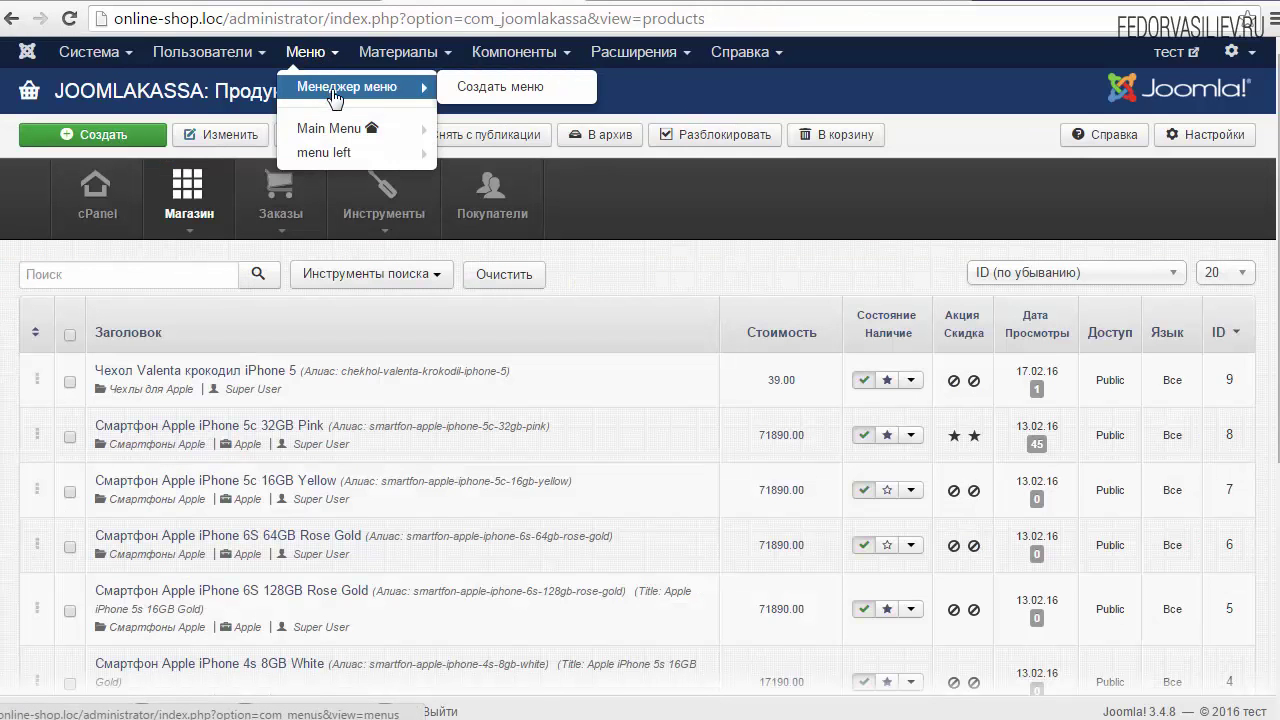
pyautogui.click(370, 50)
pyautogui.moveTo(420, 90)
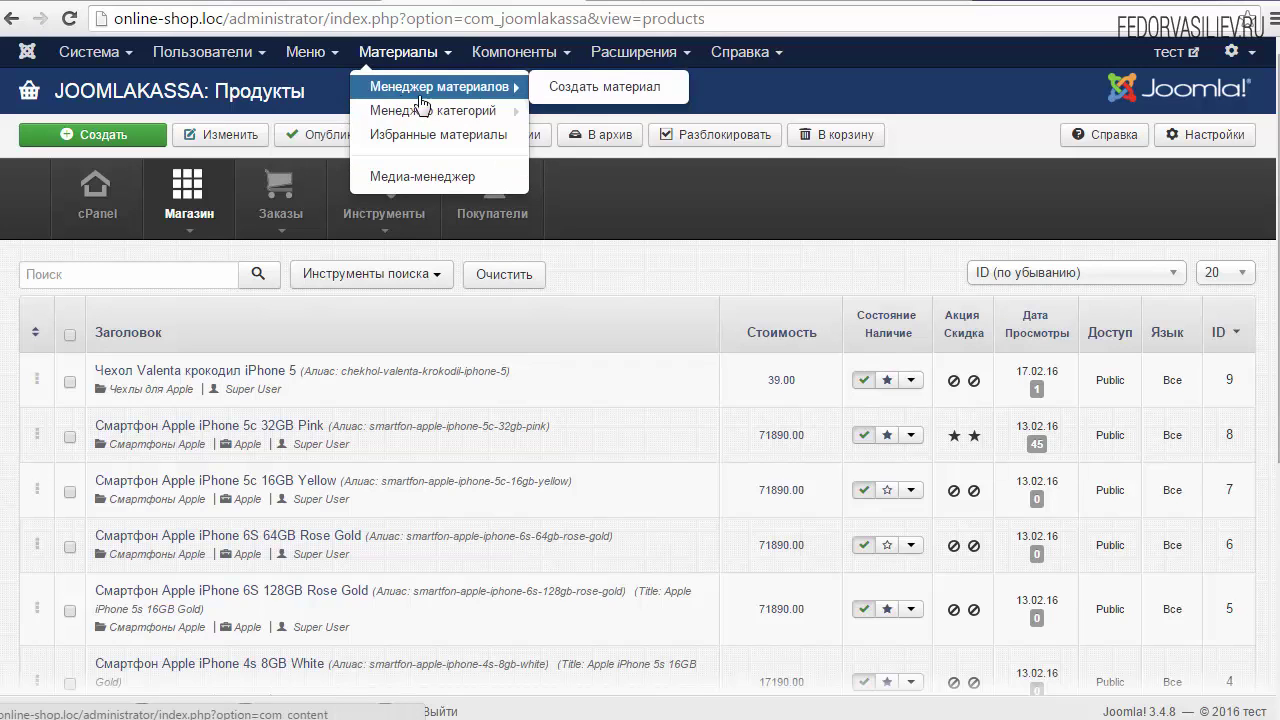
pyautogui.click(557, 93)
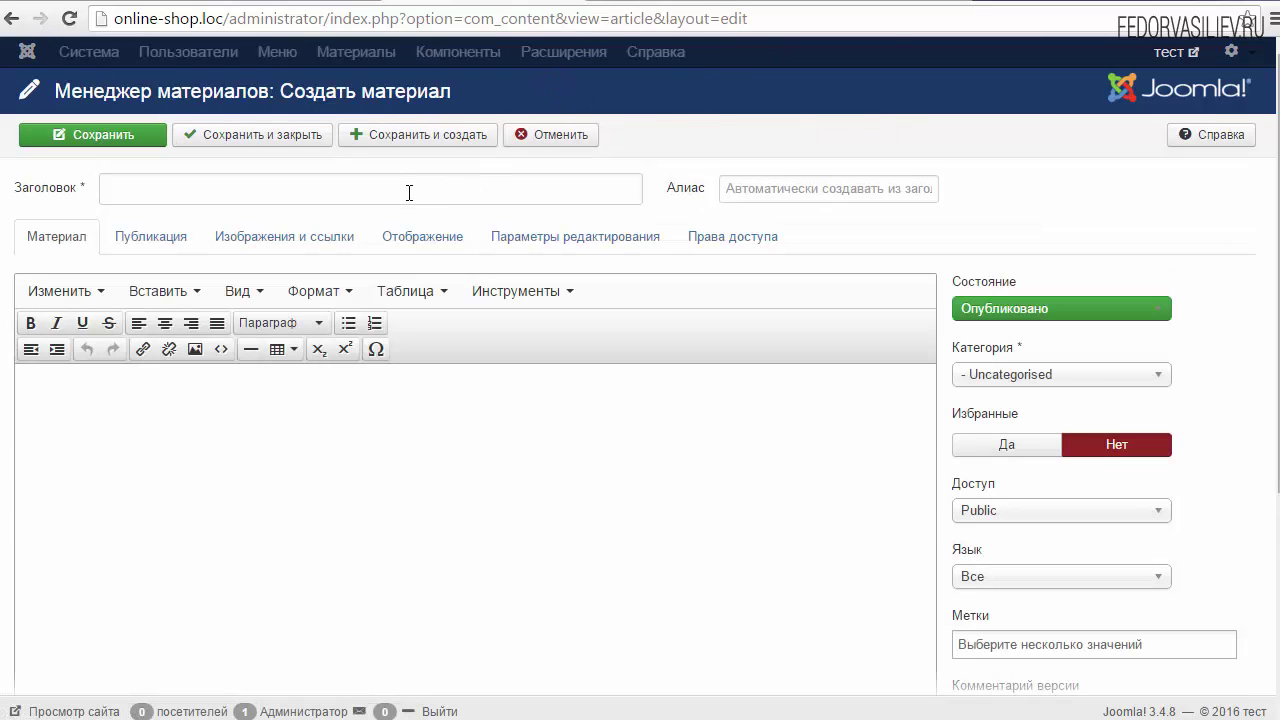
# Step: Title the article "тест" and fill its body with the "Описание Apple iPhone 5s 16GB Gold" description text
pyautogui.click(410, 192)
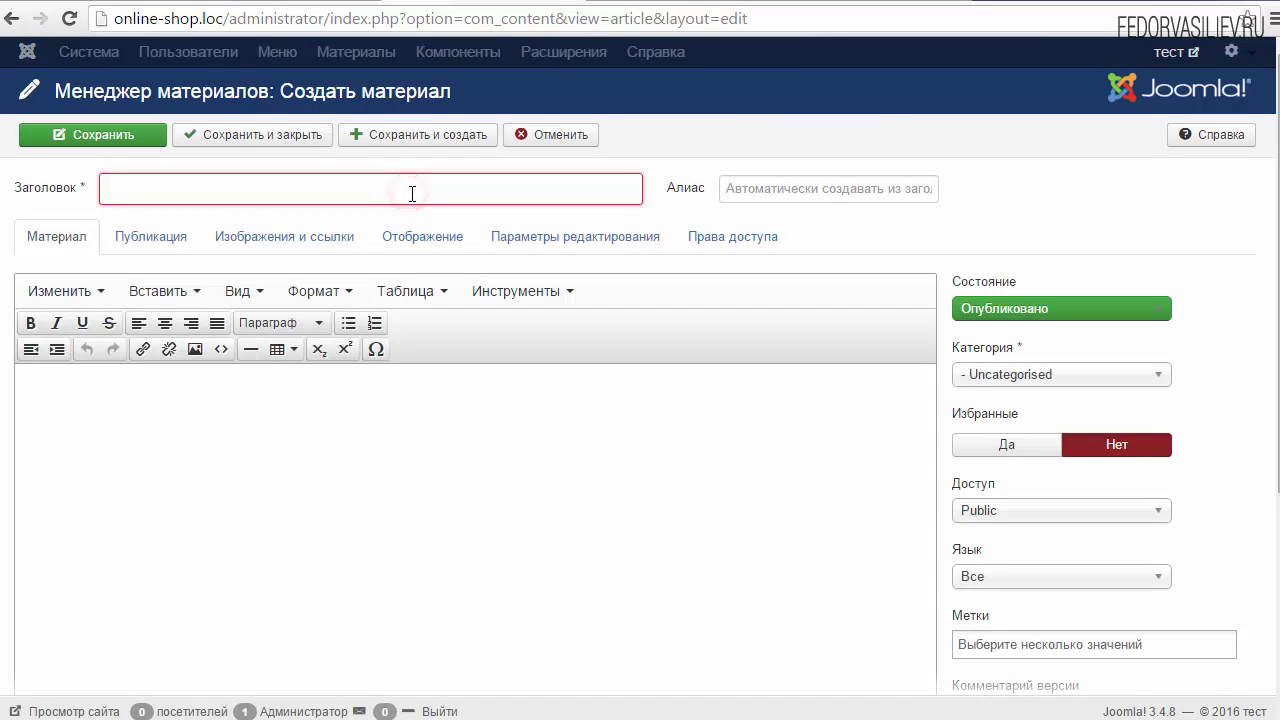
pyautogui.write('тес')
pyautogui.click(167, 534)
pyautogui.write('Описание Apple iPhone 5s 16GB Gold Передовой iPhone 5s оснащён процессором A7 с 64-битной архитектурой, датчиком идентификации по отпечатку пальца Touch ID, новой 8-мегапиксельной камерой iSight, новой HD-камерой FaceTime, поддержкой сверхскоростной беспроводной связи, iOS 7 и iCloud. И при этом он всё такой же тонкий и лёгкий. Мобильная ОС в совершенно новой перспективе. Основой iPhone 5s является iOS 7 — операционная система с удобным интерфейсом, удивительными функциями и уникальной системой безопасности. Полностью обновлённая система работает и выглядит безупречно, поэтому выполнение даже простых задач становится увлекательным. Возможность работы устройства в сетях 4G LTE , а также зону покрытия стандарта 4G LTE необходимо уточнить у мобильного оператора связи. Телефон имеет встроенное приложение для работы с услугой "Голосовая почта+". Просто подключите услугу и прослушивайте оставленные голосовые сообщения в удобном интерфейсе без каких-либо дополнительных настроек и установки приложений.')
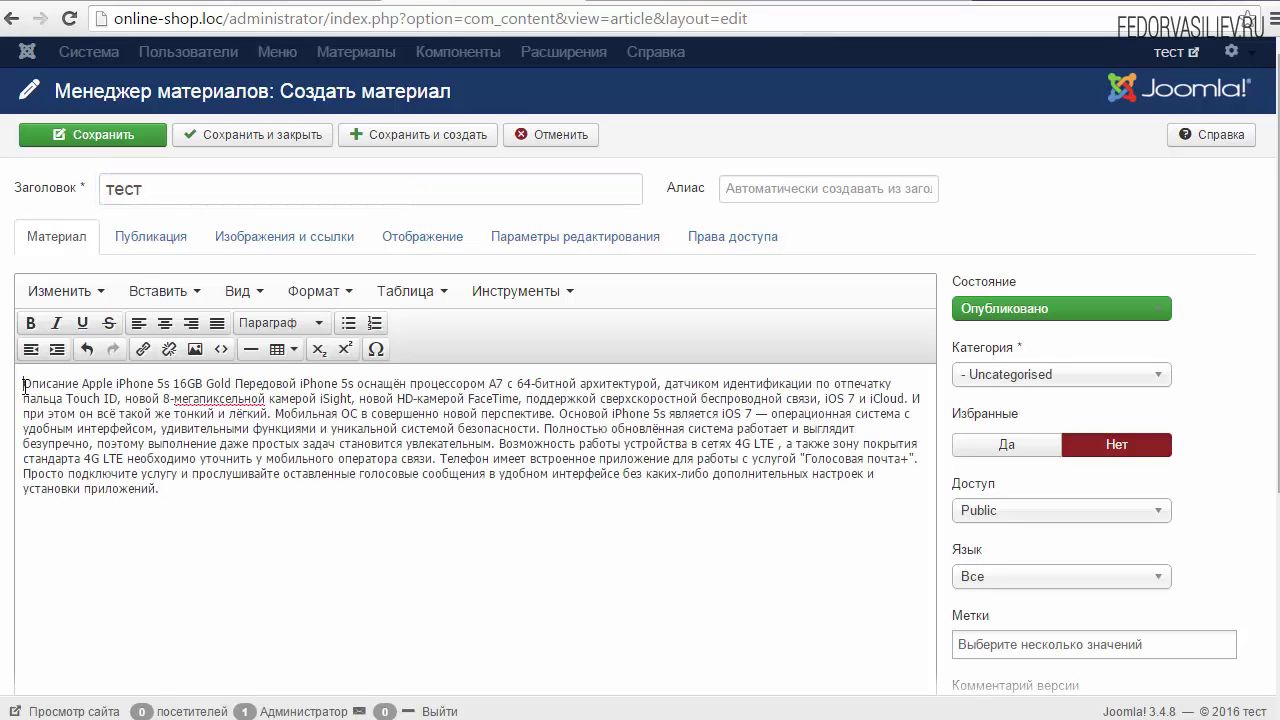
# Step: Convert the whole article text into a bulleted list
pyautogui.tripleClick(175, 488)
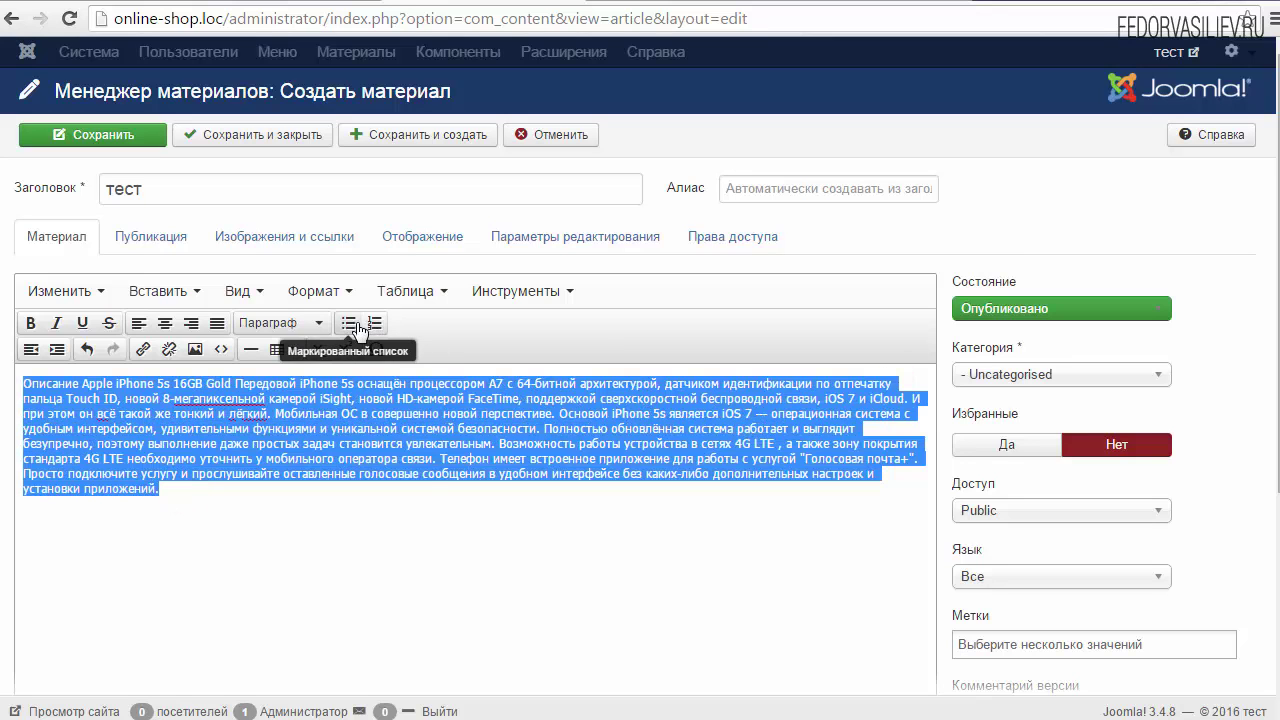
pyautogui.click(345, 323)
pyautogui.click(106, 441)
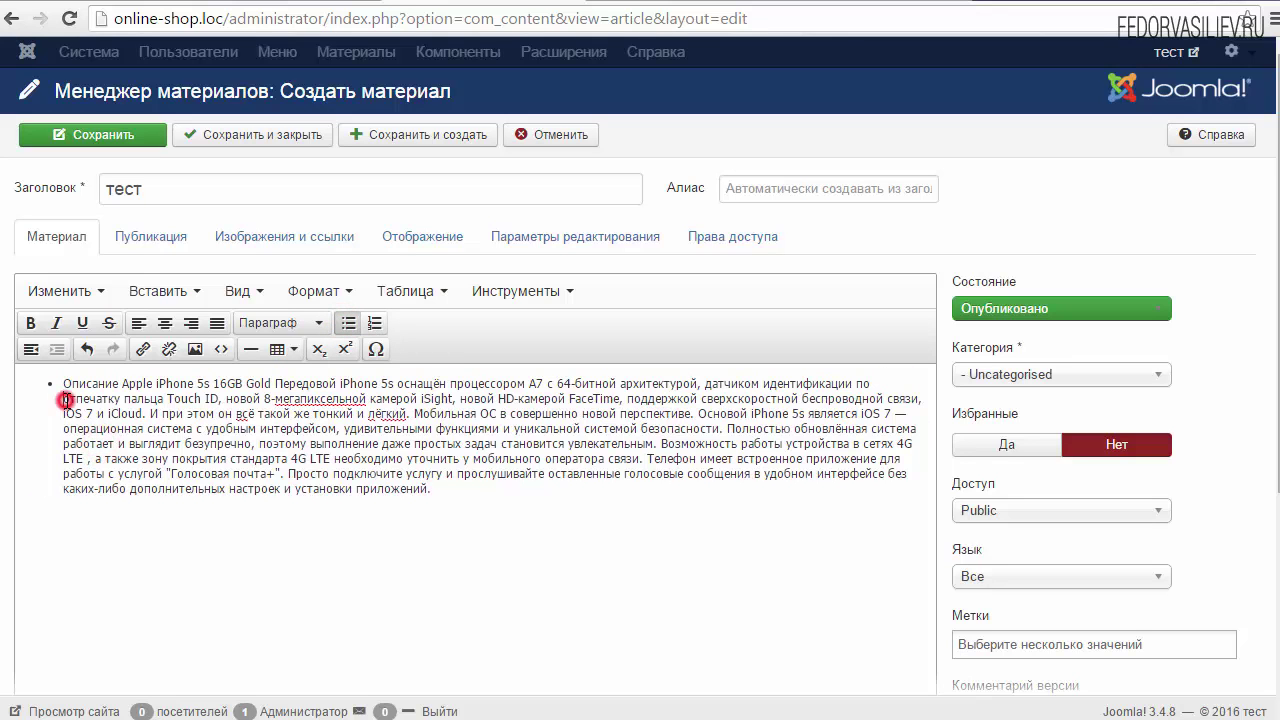
# Step: Split the single bullet into a separate list item for each text line, deleting the "7 —" before "операционная система"
pyautogui.click(65, 398)
pyautogui.press('Return')
pyautogui.click(58, 414)
pyautogui.press('Return')
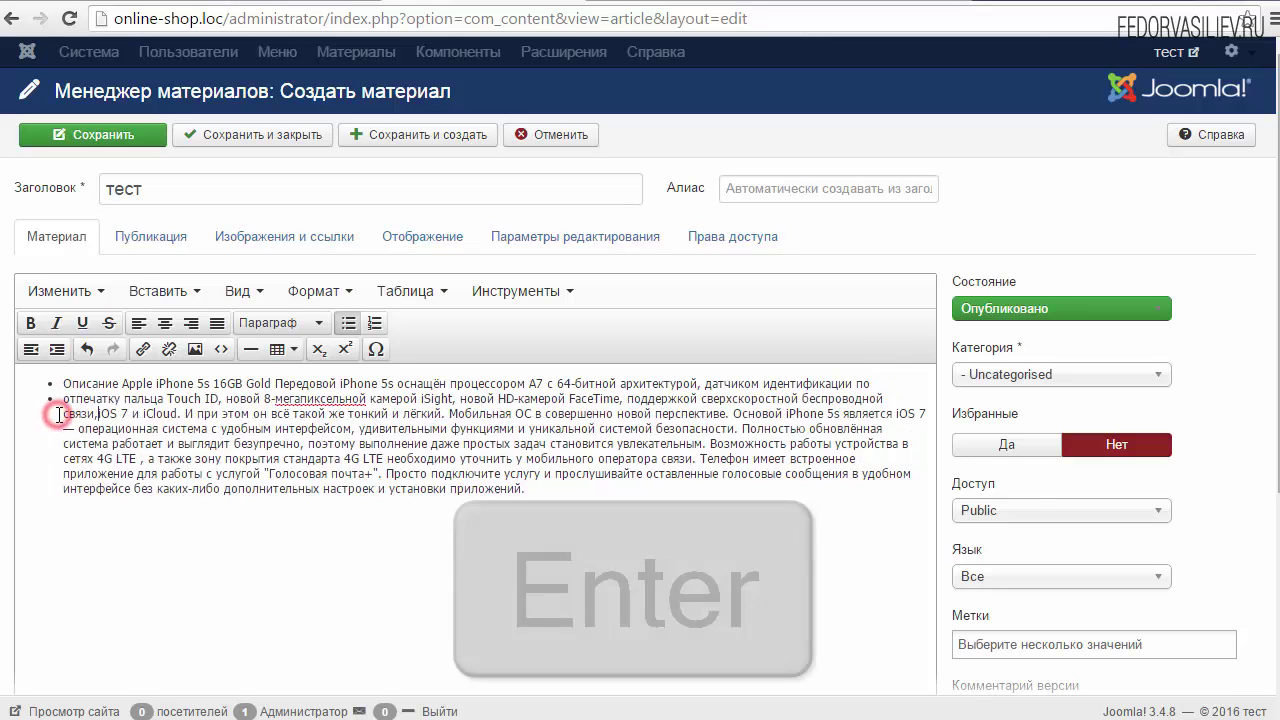
pyautogui.click(60, 430)
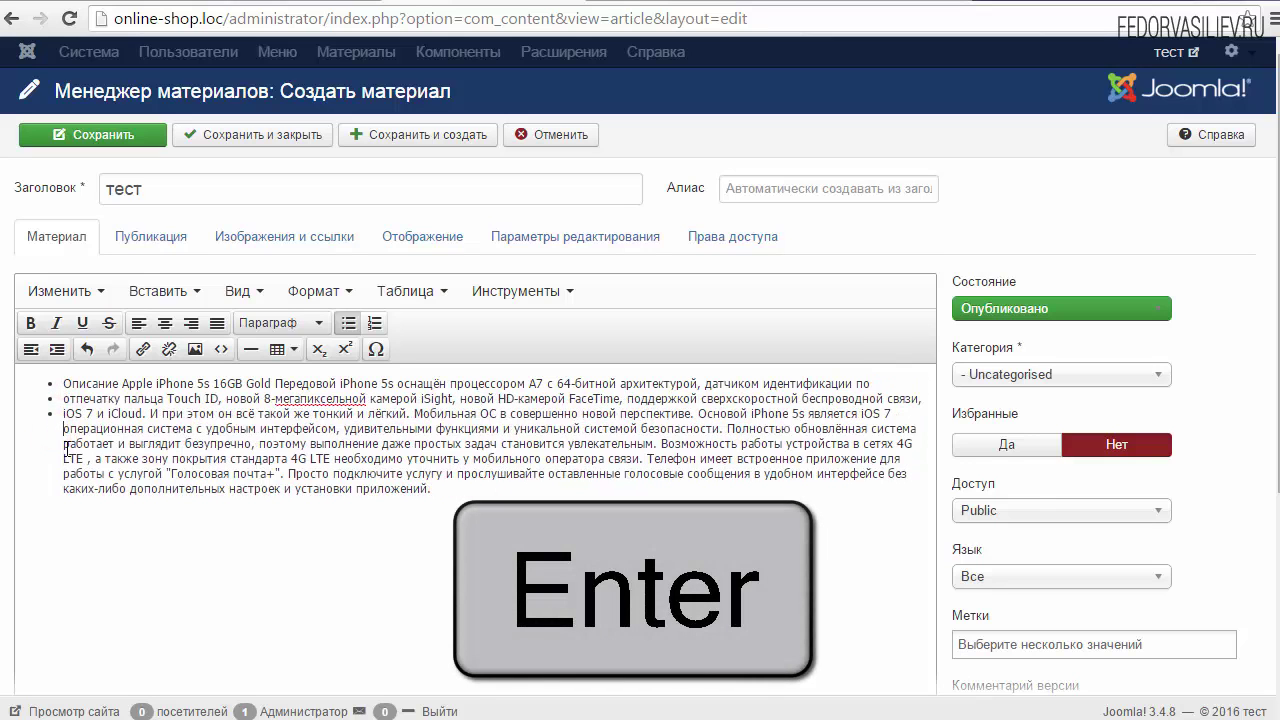
pyautogui.press('BackSpace')
pyautogui.press('BackSpace')
pyautogui.press('BackSpace')
pyautogui.press('BackSpace')
pyautogui.click(63, 458)
pyautogui.press('Return')
pyautogui.click(63, 488)
pyautogui.press('Return')
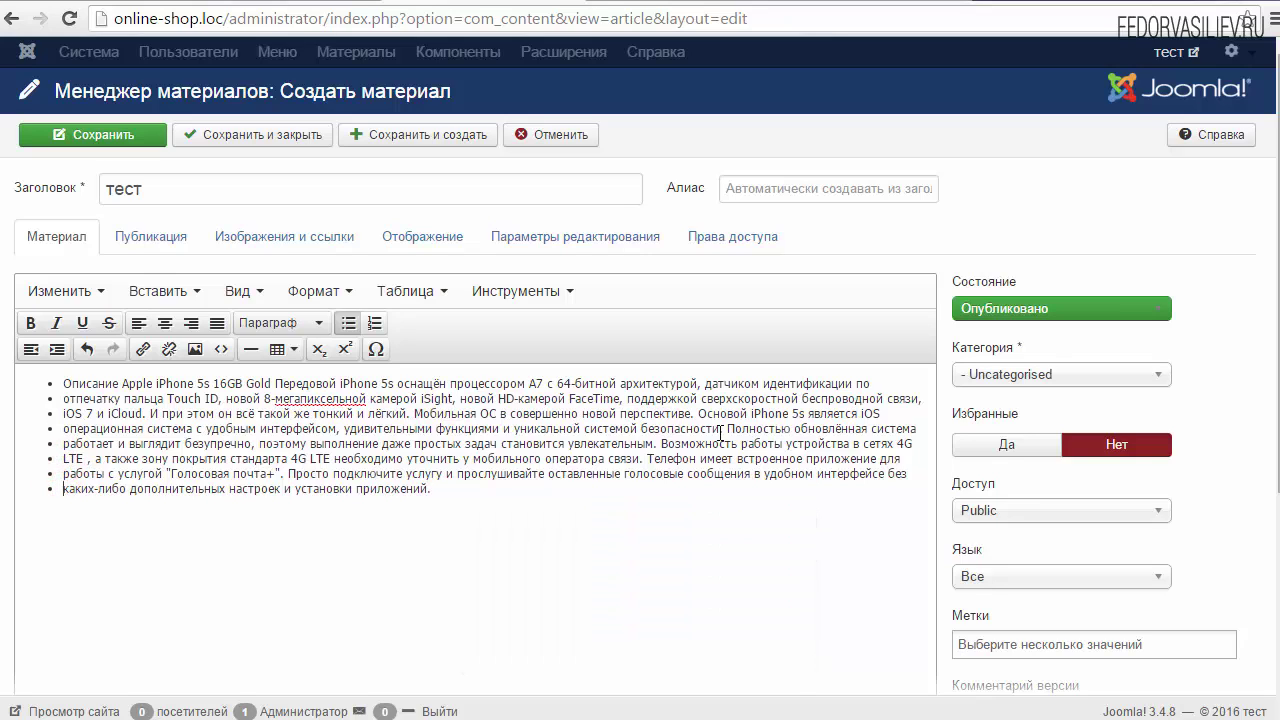
# Step: Try a horizontal line after the last list item and remove its <li><hr /></li> entry from the source code
pyautogui.click(480, 498)
pyautogui.click(251, 349)
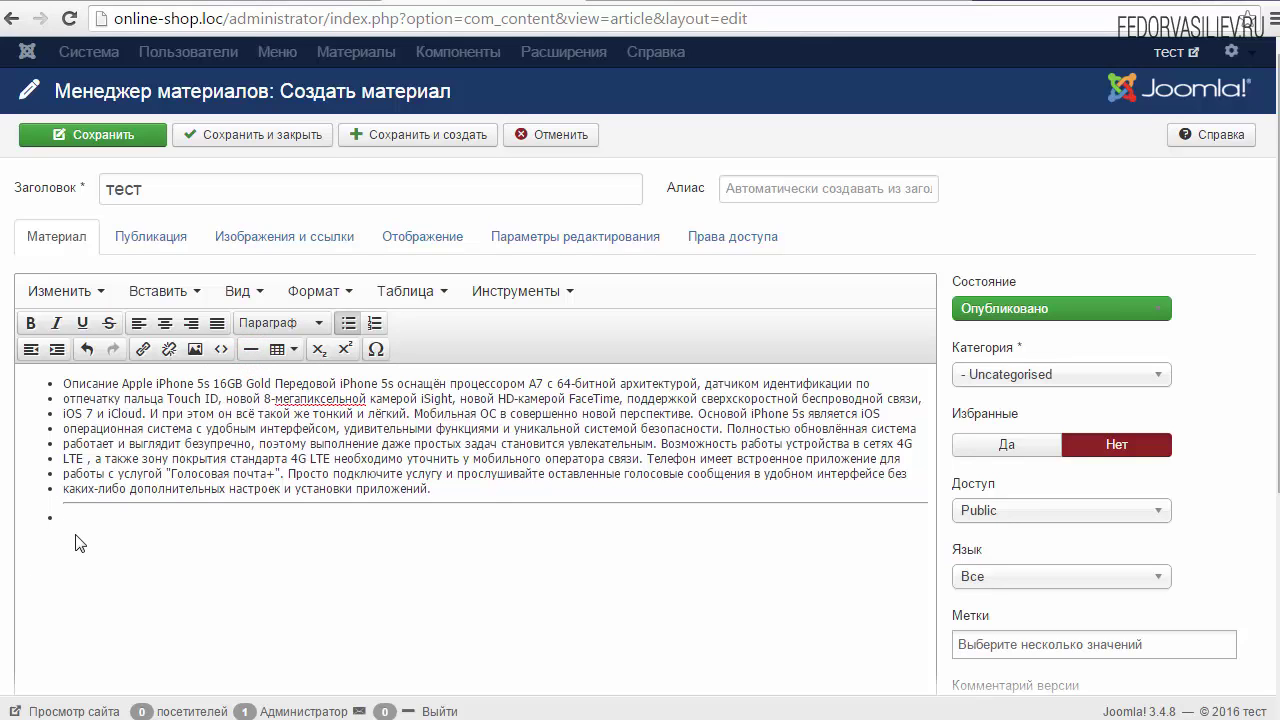
pyautogui.click(75, 518)
pyautogui.click(222, 349)
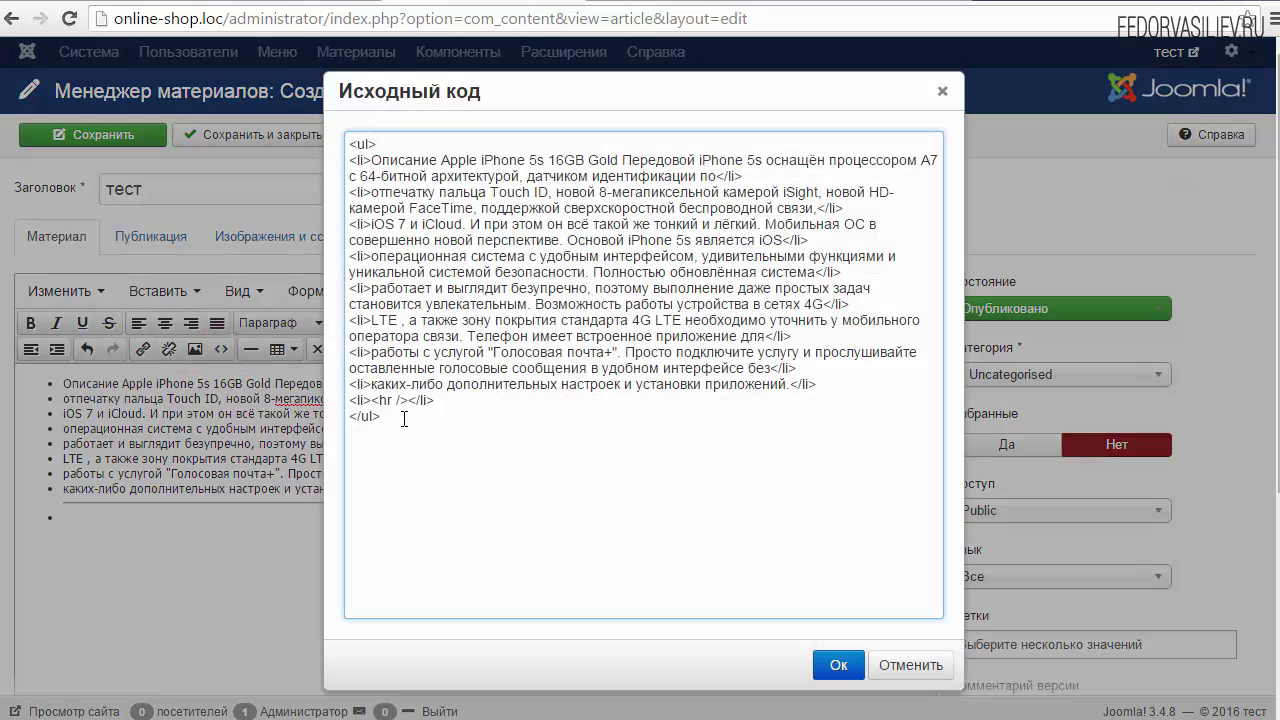
pyautogui.moveTo(440, 400); pyautogui.dragTo(349, 402)
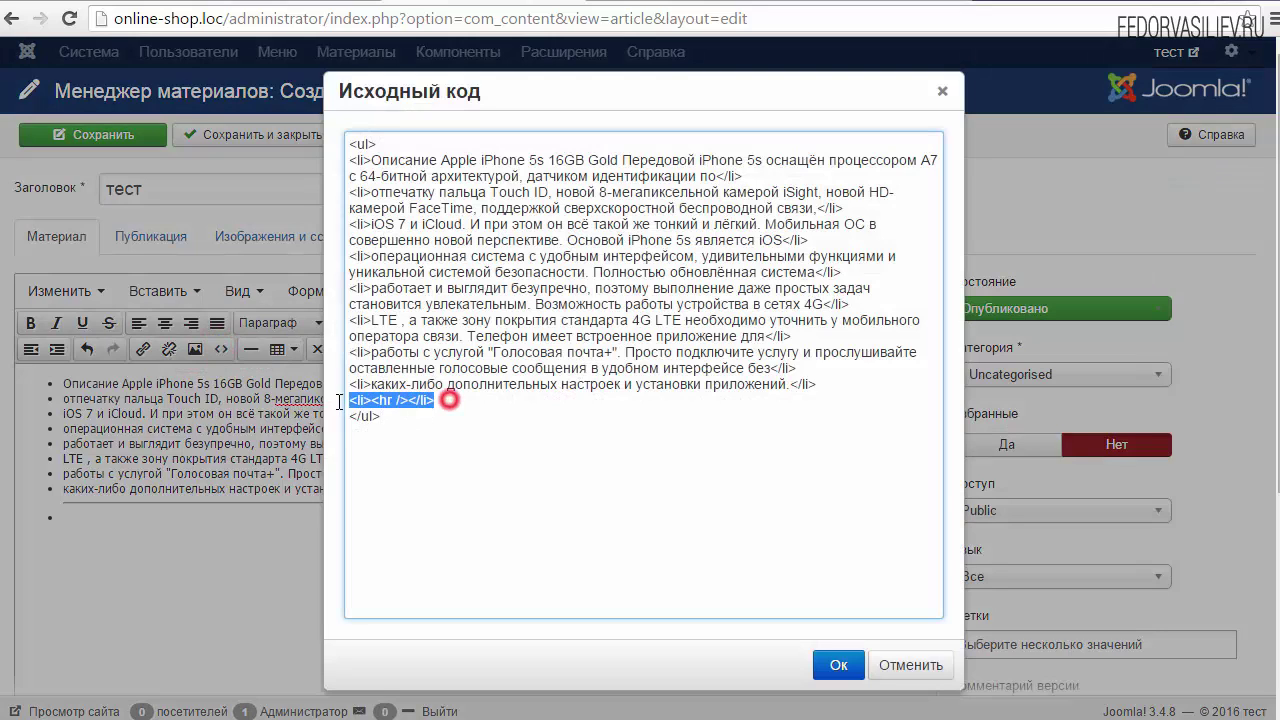
pyautogui.press('BackSpace')
pyautogui.click(390, 421)
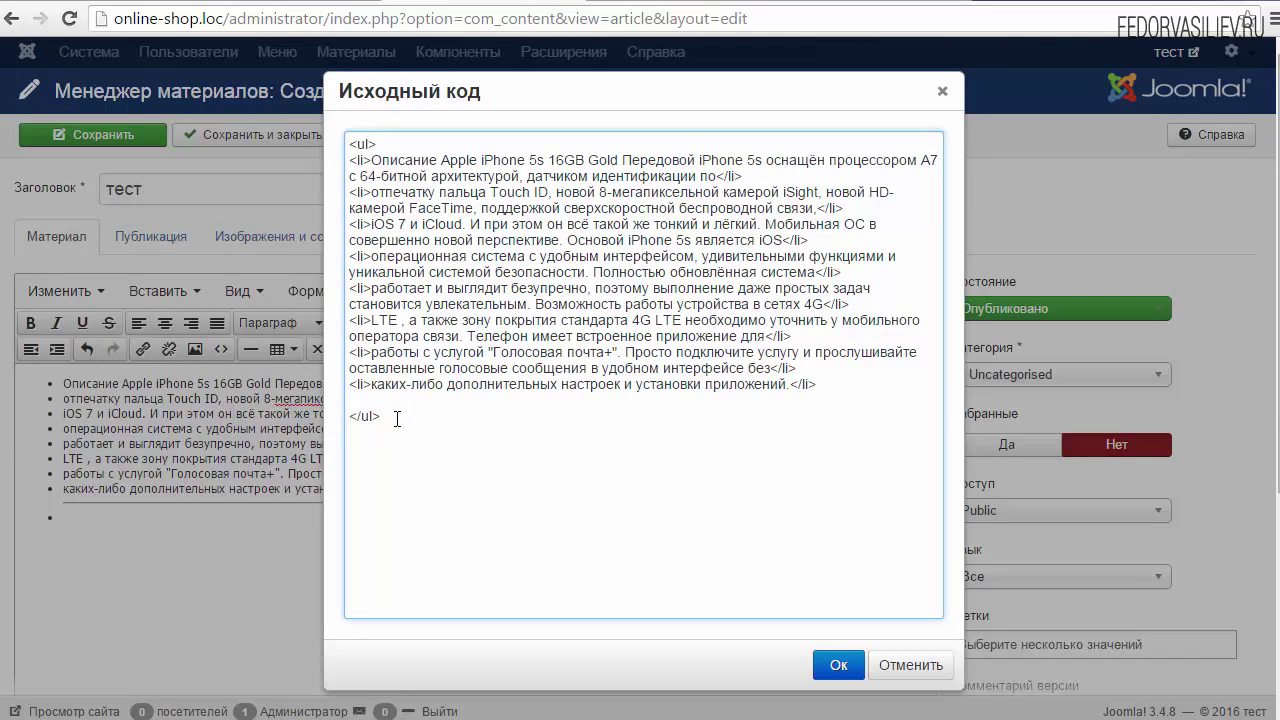
pyautogui.click(842, 664)
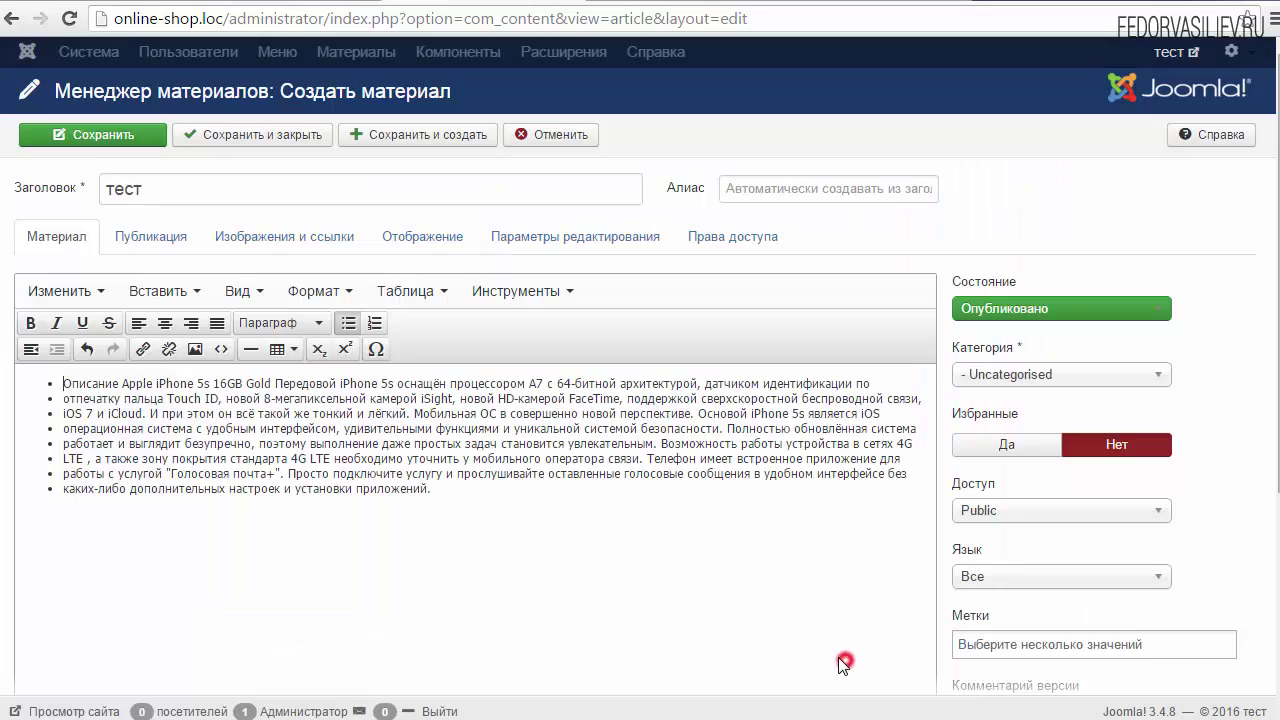
# Step: Insert a horizontal line below the bulleted list, outside its items
pyautogui.click(458, 494)
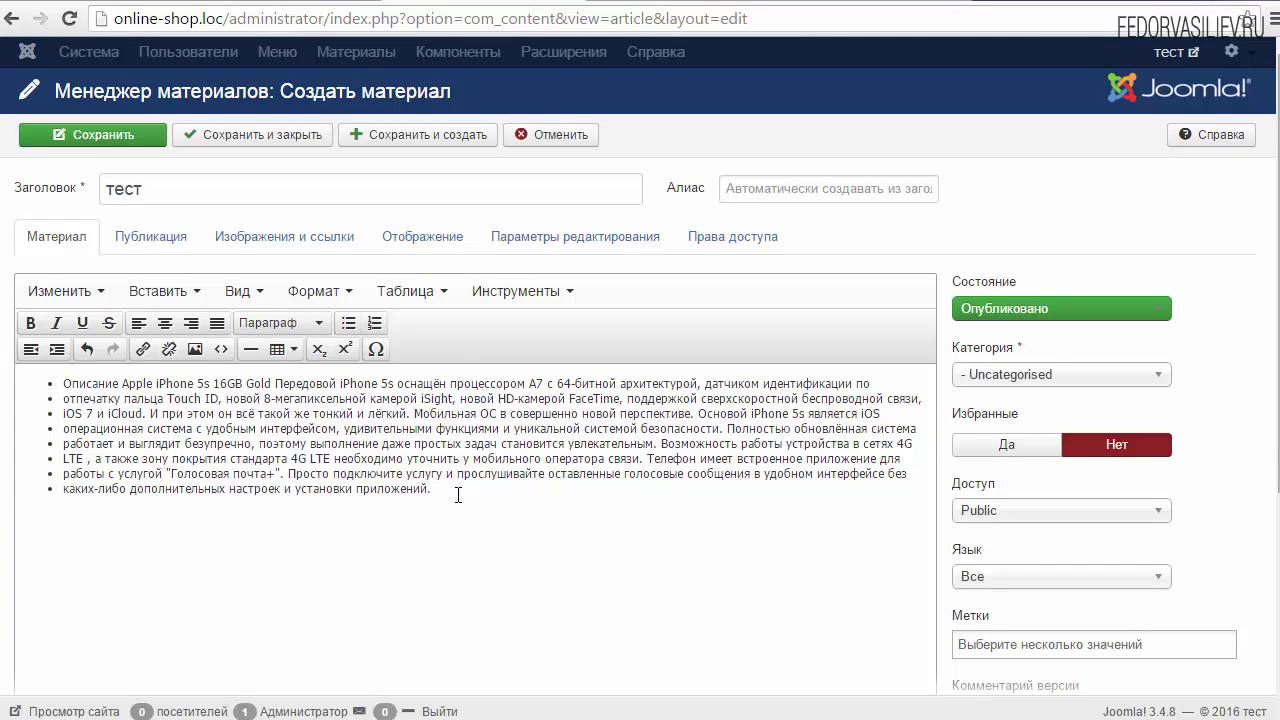
pyautogui.click(54, 490)
pyautogui.click(34, 513)
pyautogui.click(251, 349)
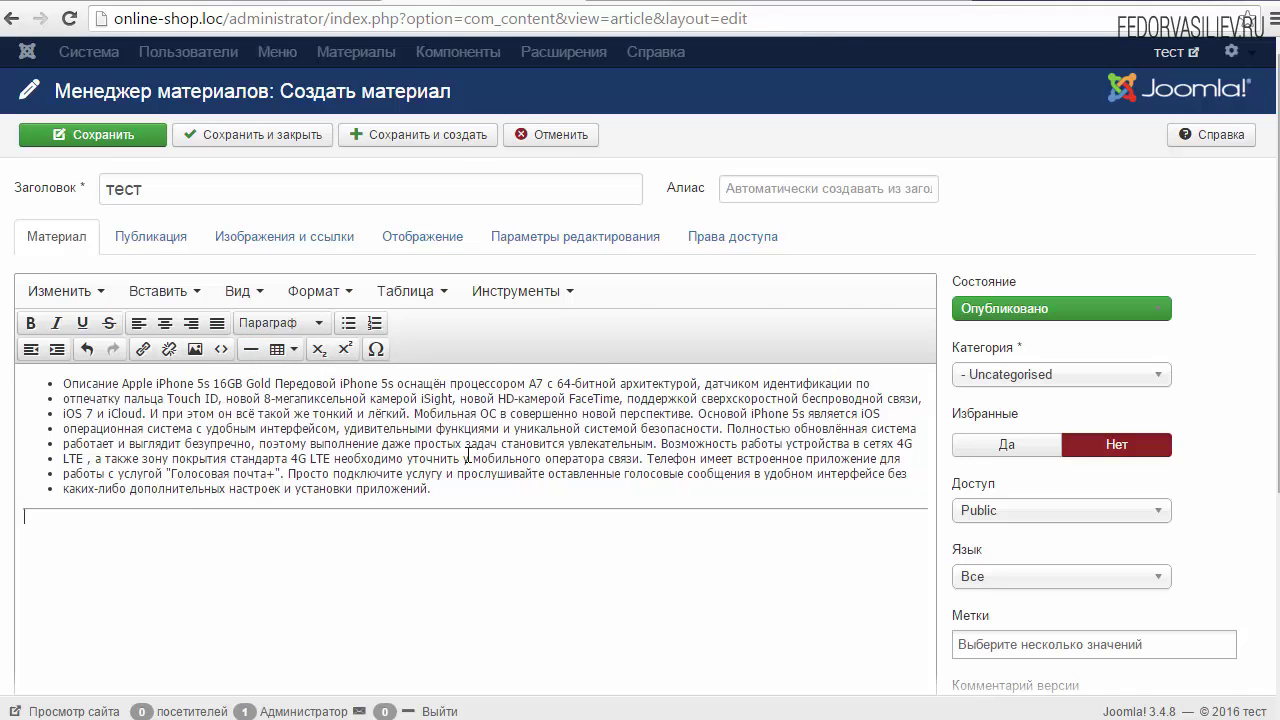
# Step: Insert the image Apple-iPhone-5c-16Gb-Yellow.png below the horizontal line
pyautogui.scroll(-5, 468, 457)
pyautogui.scroll(4, 240, 606)
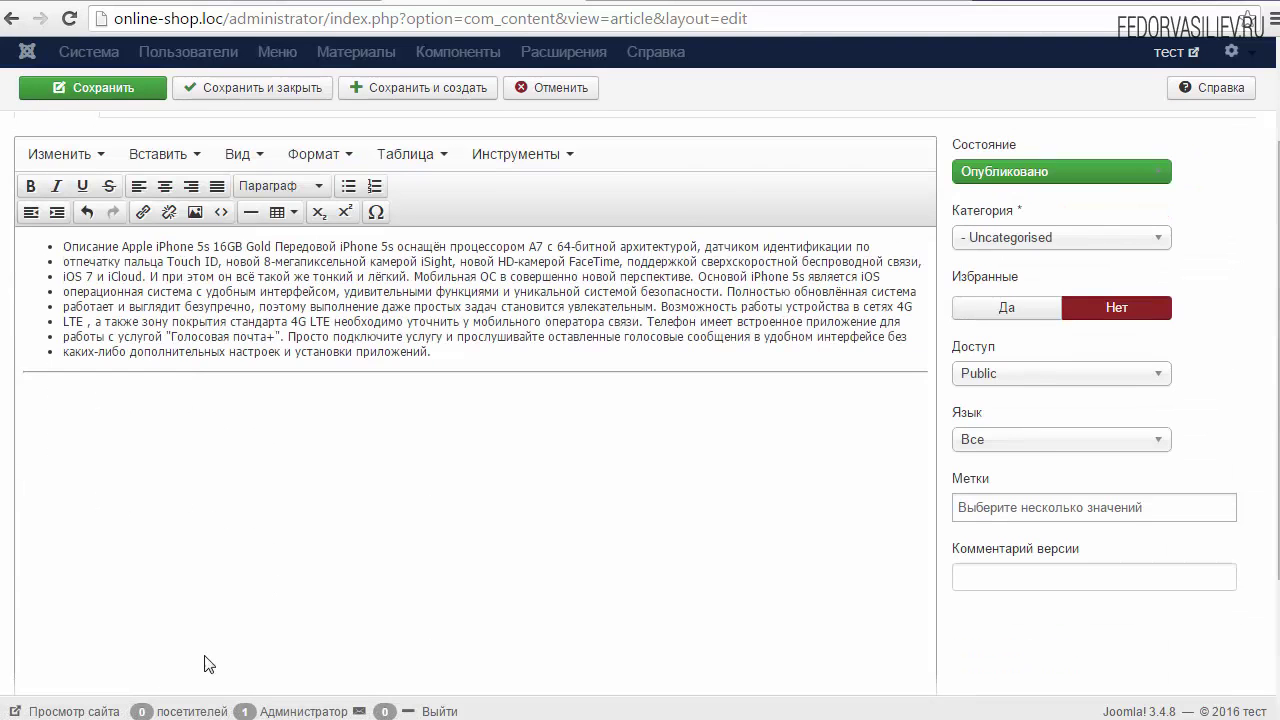
pyautogui.scroll(-3, 206, 660)
pyautogui.click(200, 640)
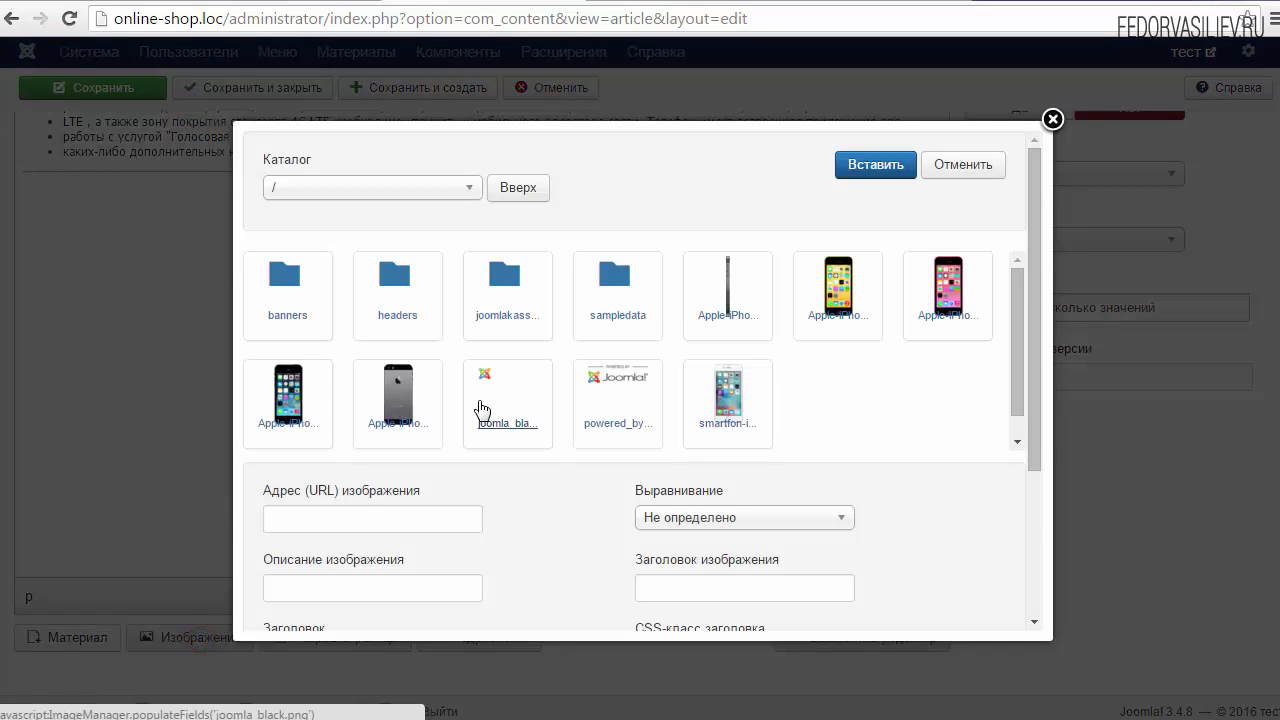
pyautogui.scroll(-1, 495, 403)
pyautogui.scroll(1, 560, 380)
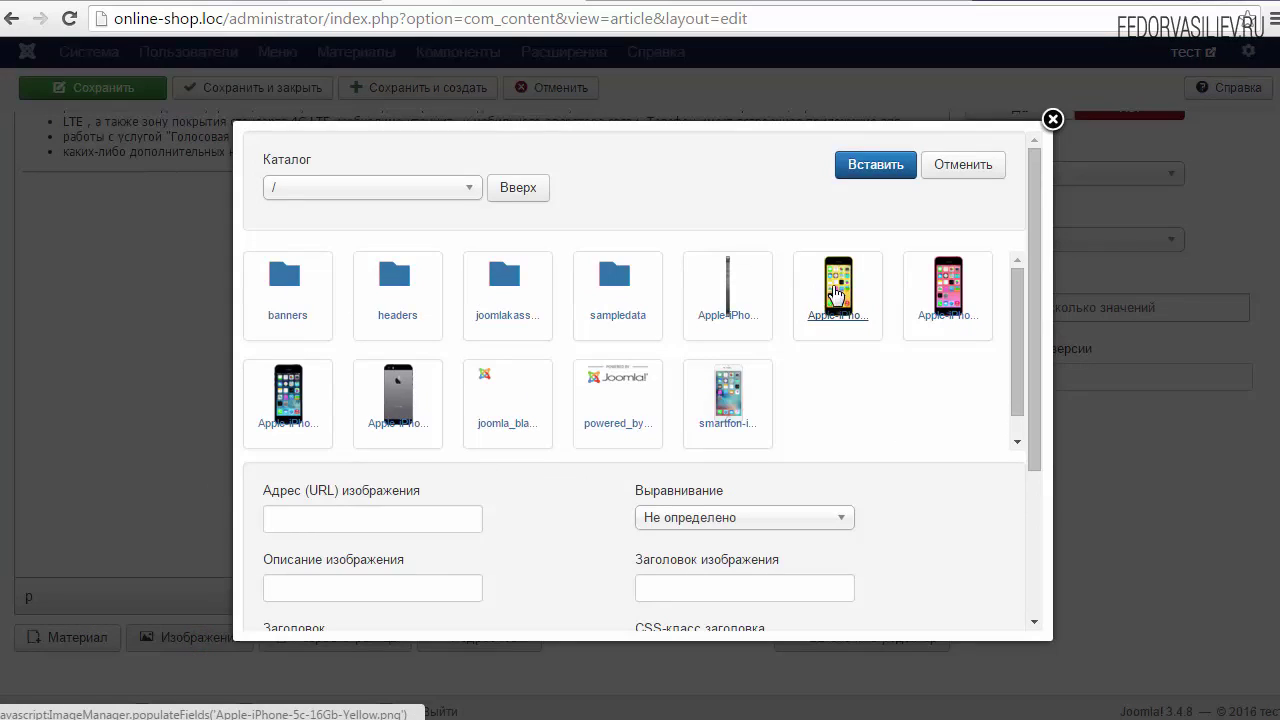
pyautogui.click(836, 292)
pyautogui.click(869, 165)
pyautogui.scroll(3, 439, 405)
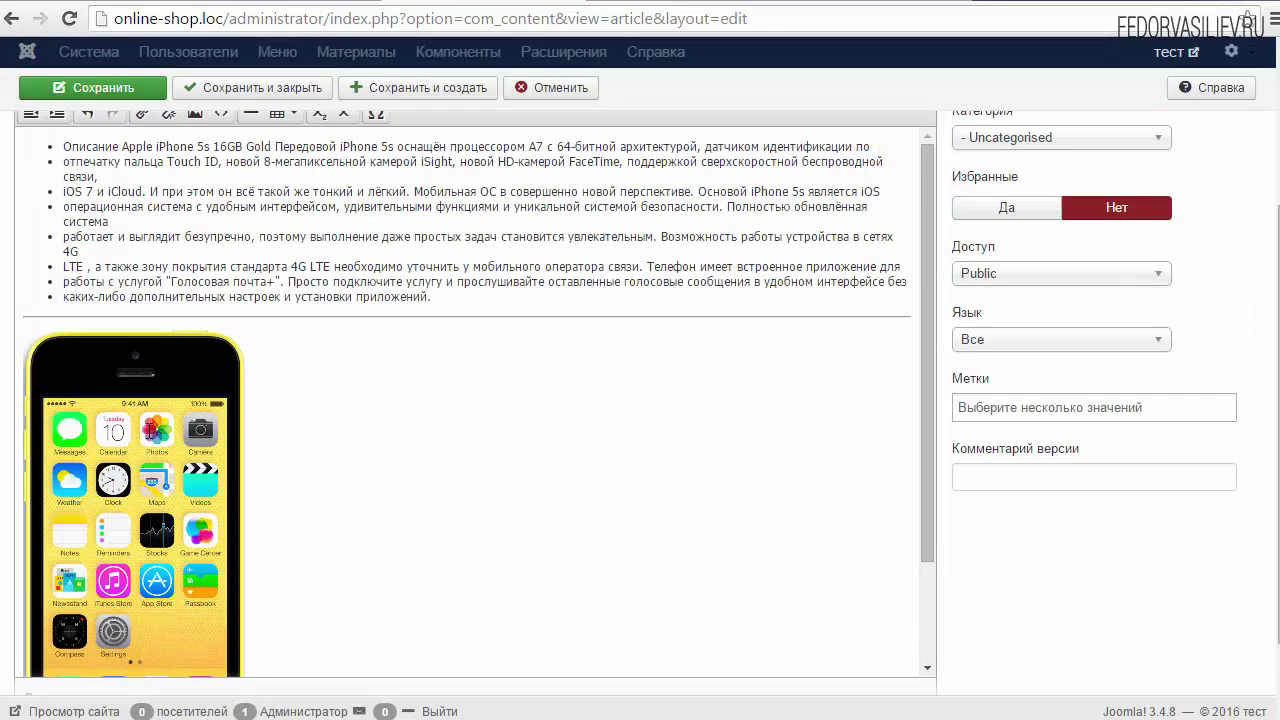
# Step: Center the yellow iPhone image in the article
pyautogui.click(135, 450)
pyautogui.scroll(3, 300, 400)
pyautogui.click(172, 330)
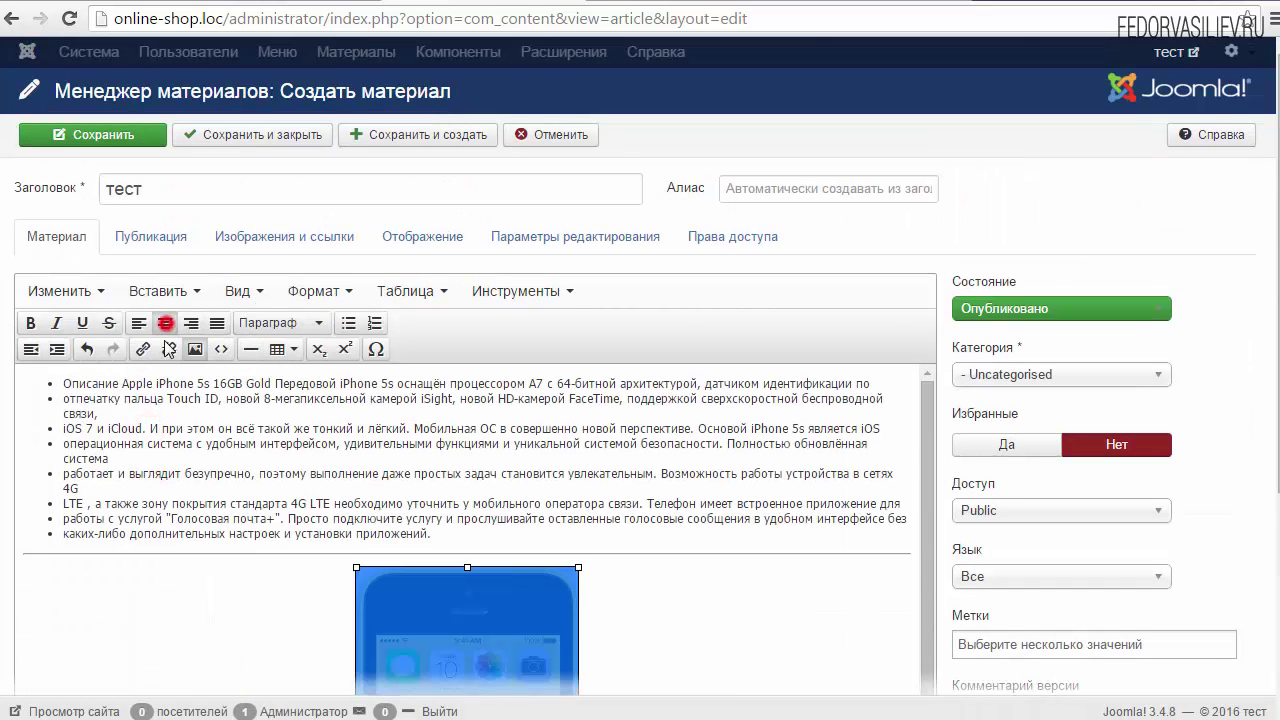
pyautogui.scroll(-5, 266, 543)
pyautogui.click(267, 543)
pyautogui.scroll(-3, 610, 516)
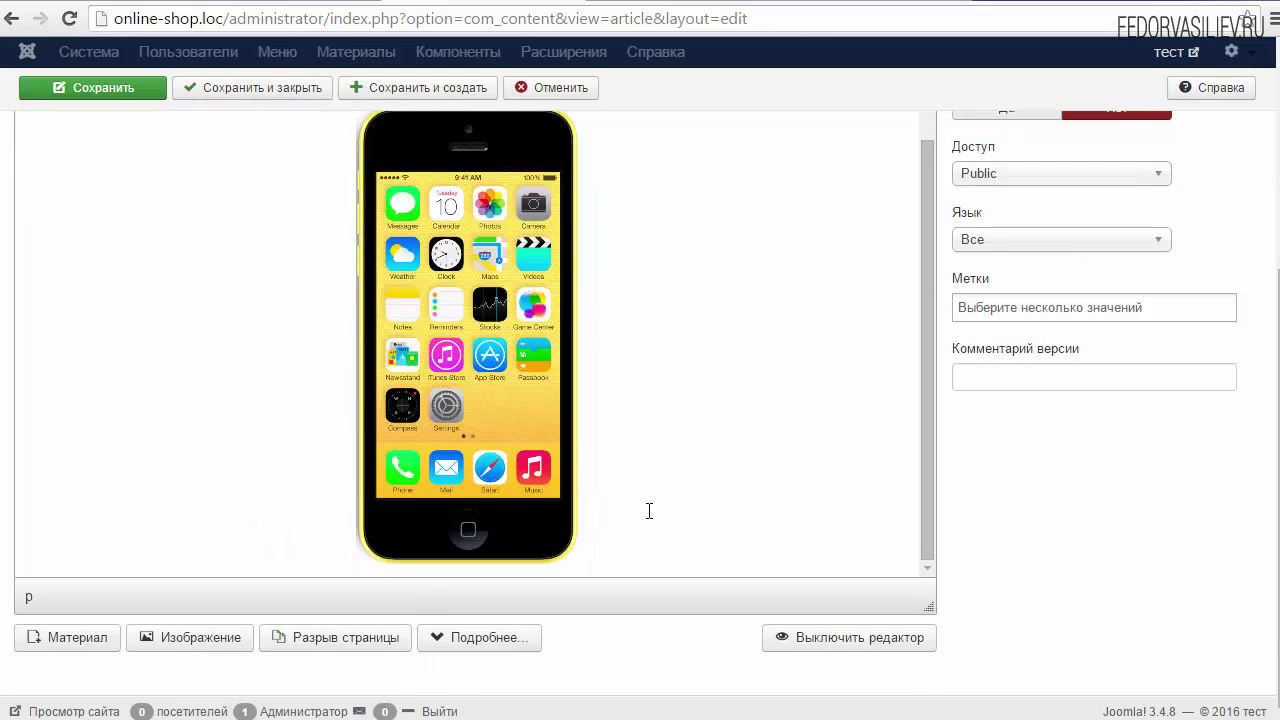
# Step: Check the available categories, keep Uncategorised, and save and close the article
pyautogui.scroll(6, 809, 494)
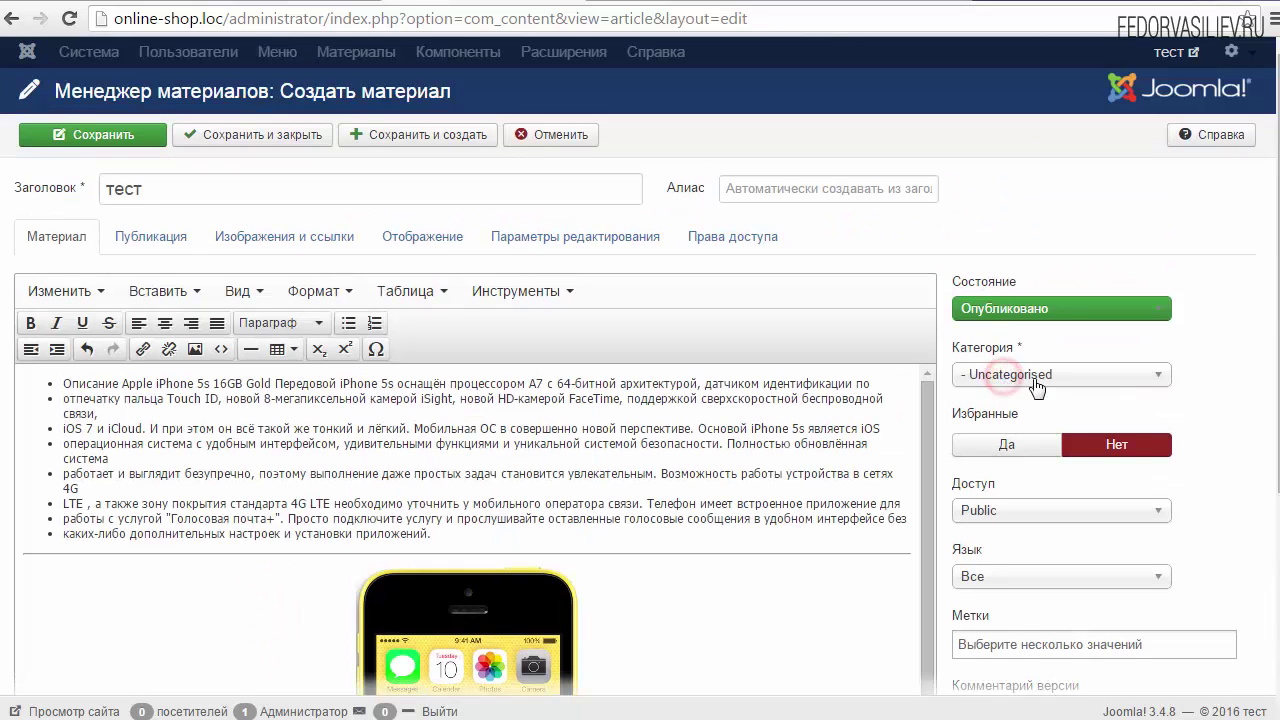
pyautogui.click(1006, 380)
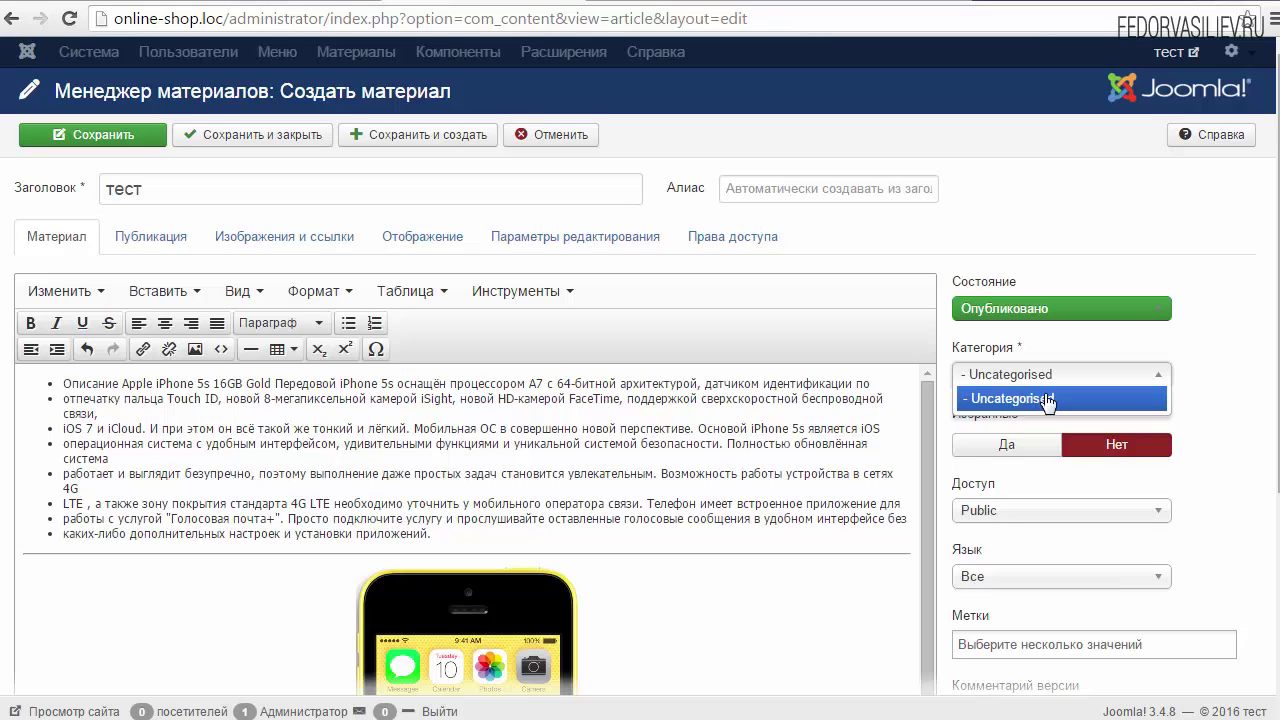
pyautogui.click(1066, 338)
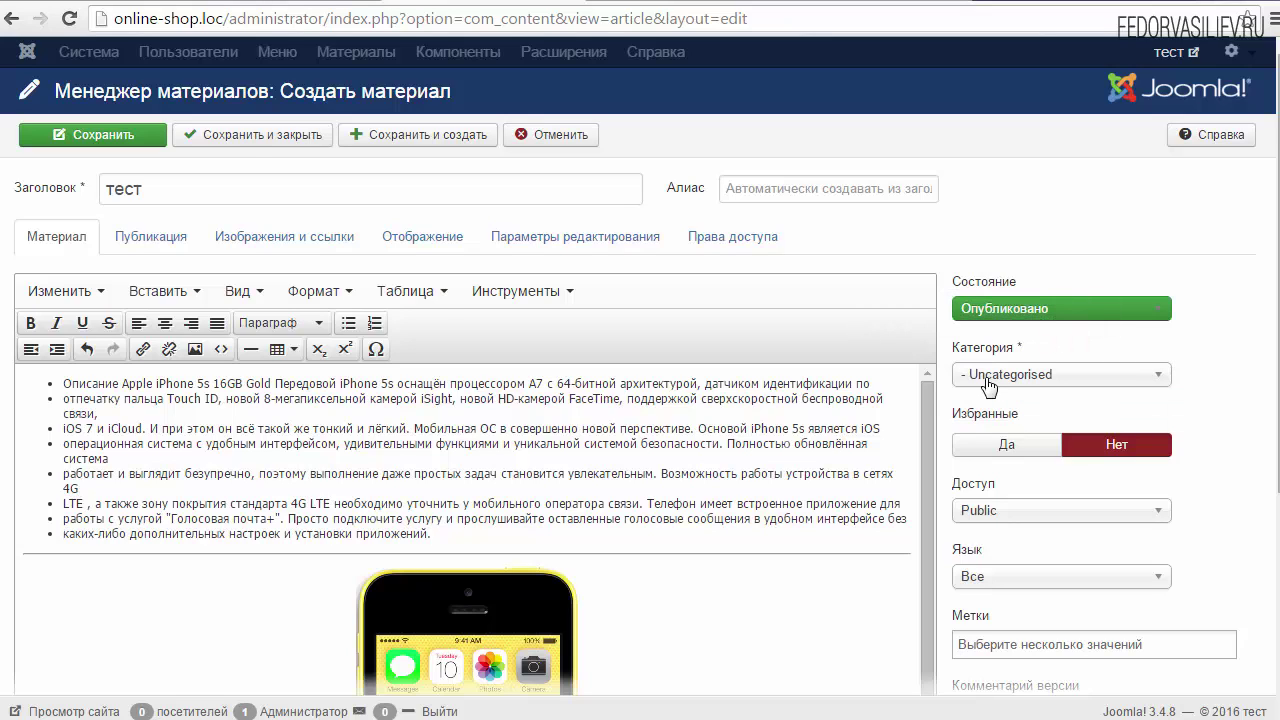
pyautogui.click(222, 142)
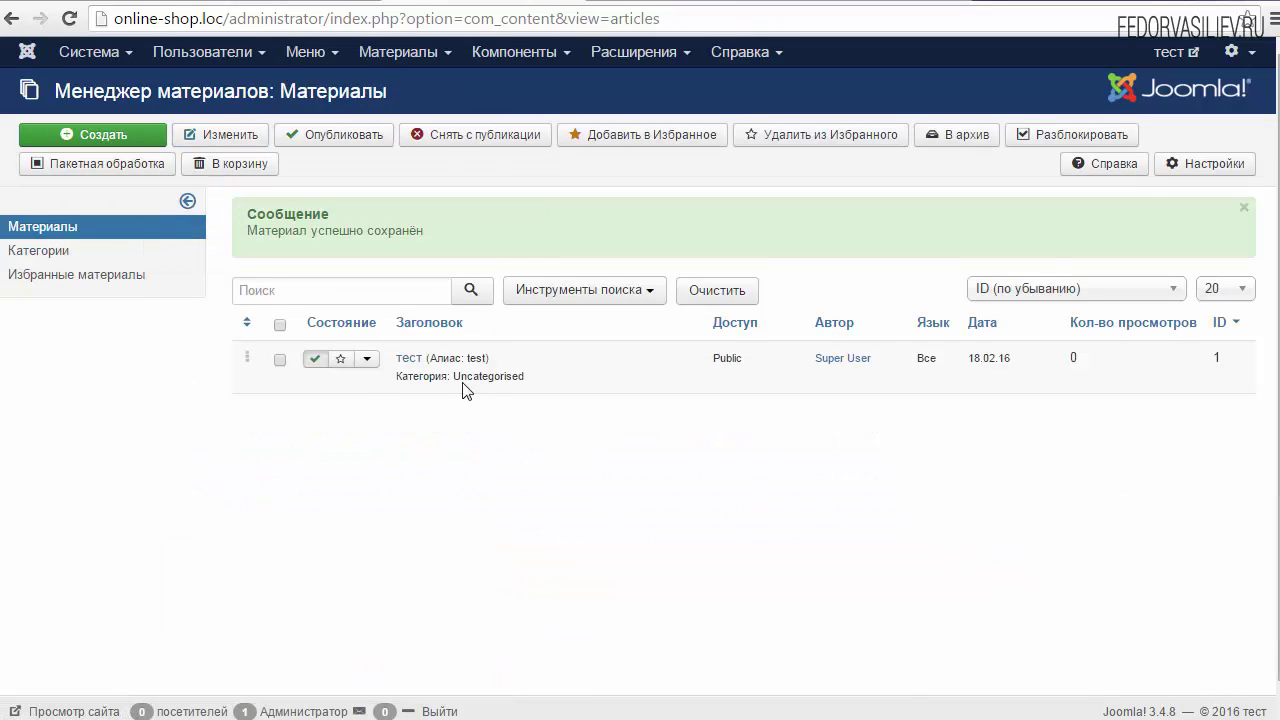
# Step: Check the title and ID of the saved article in the article list
pyautogui.doubleClick(391, 357)
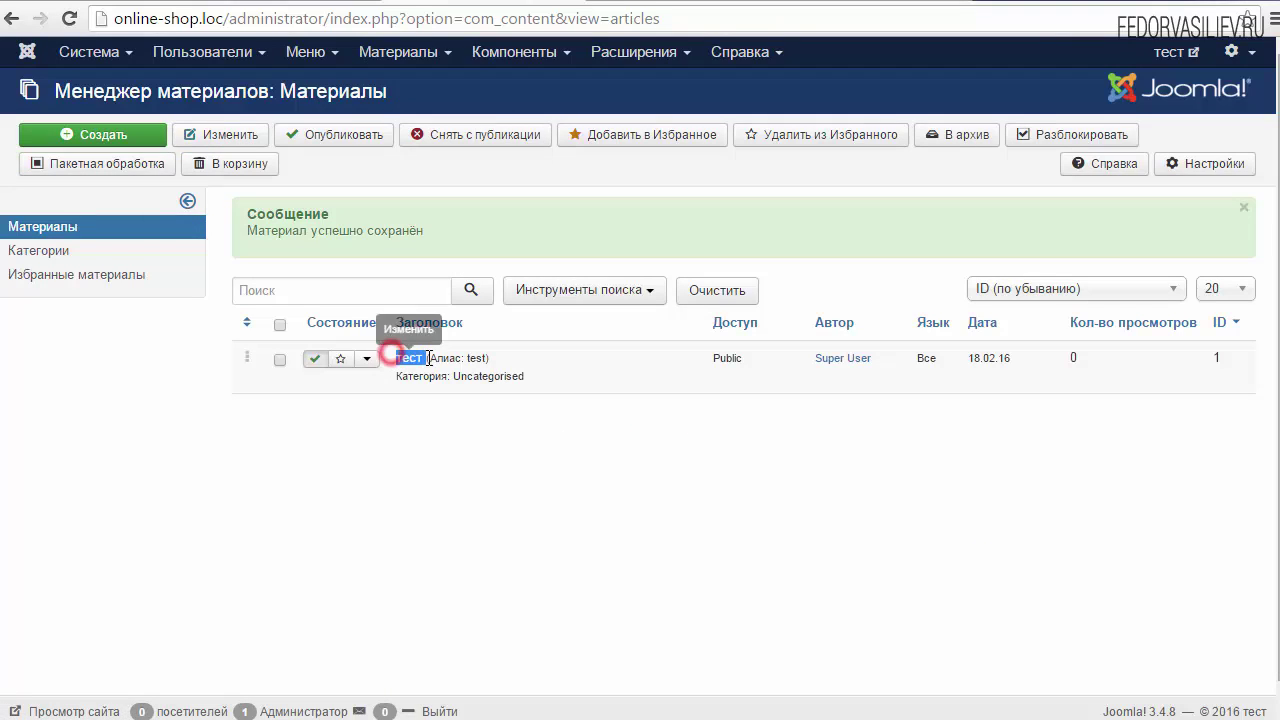
pyautogui.click(540, 360)
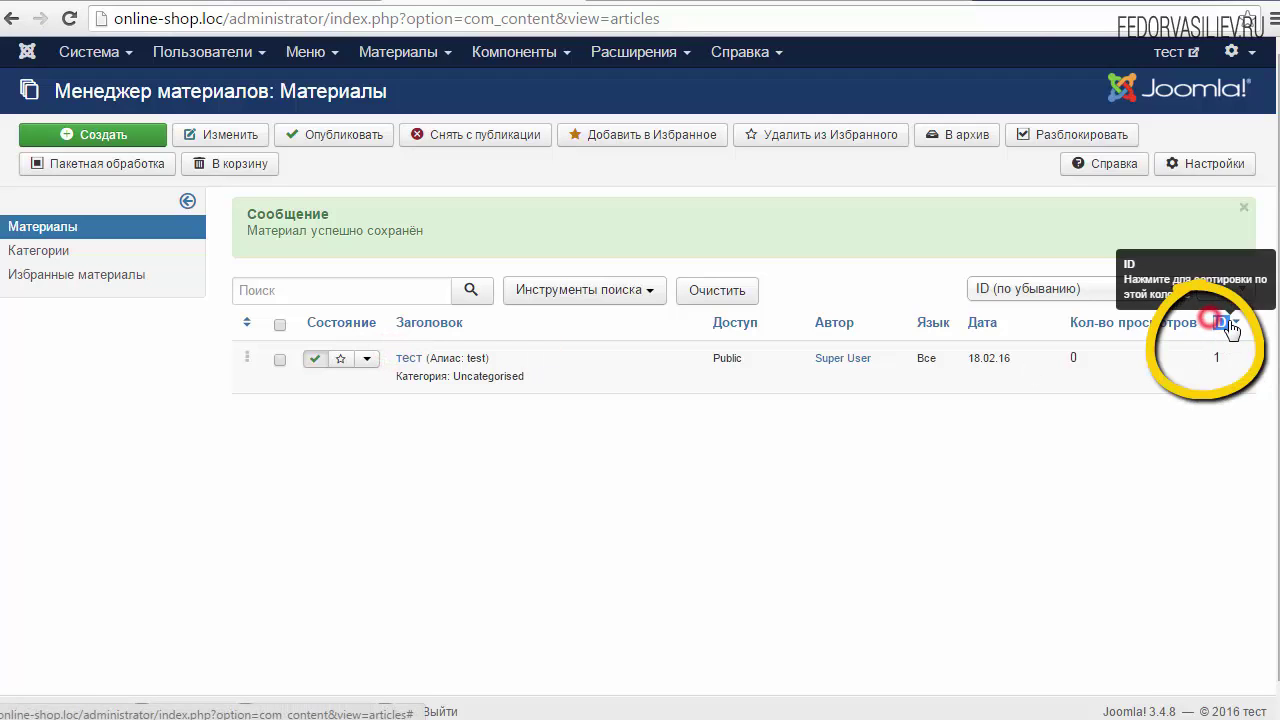
pyautogui.doubleClick(1228, 357)
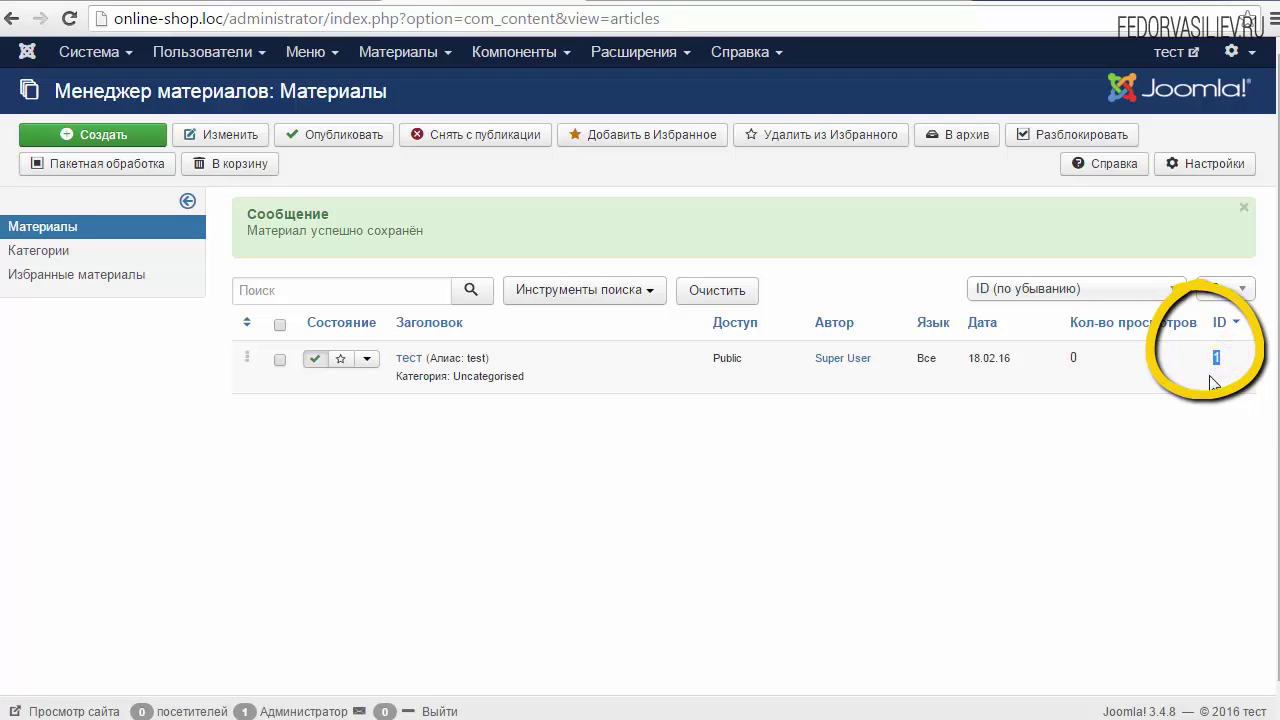
pyautogui.click(1219, 377)
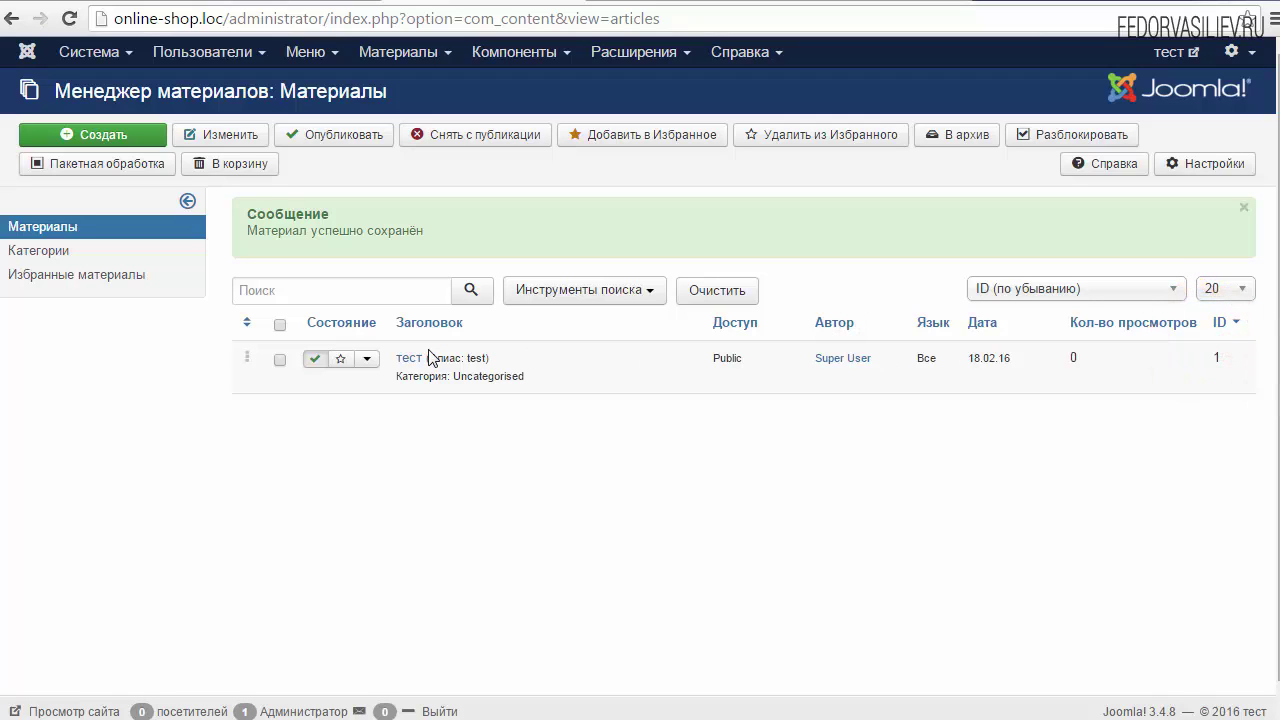
# Step: Go to the JoomlaKassa products and open "Смартфон Apple iPhone 5c 32GB Pink" for editing
pyautogui.click(515, 52)
pyautogui.moveTo(521, 97)
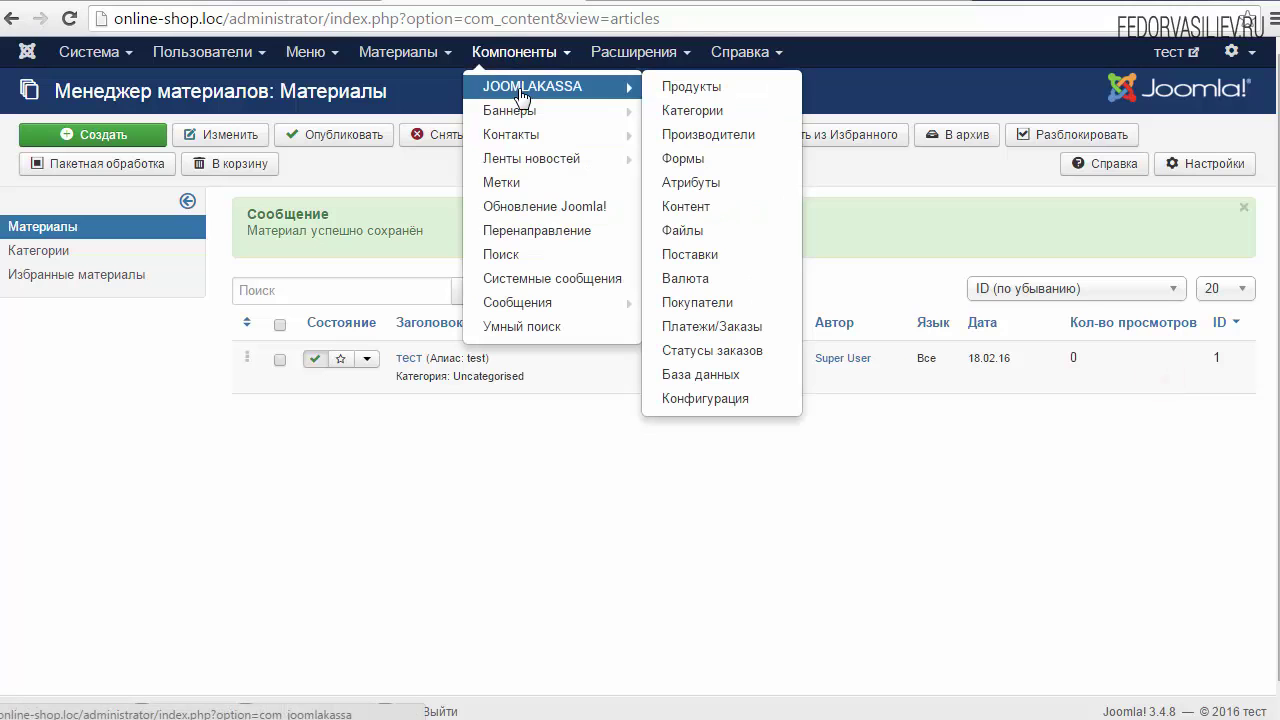
pyautogui.click(672, 87)
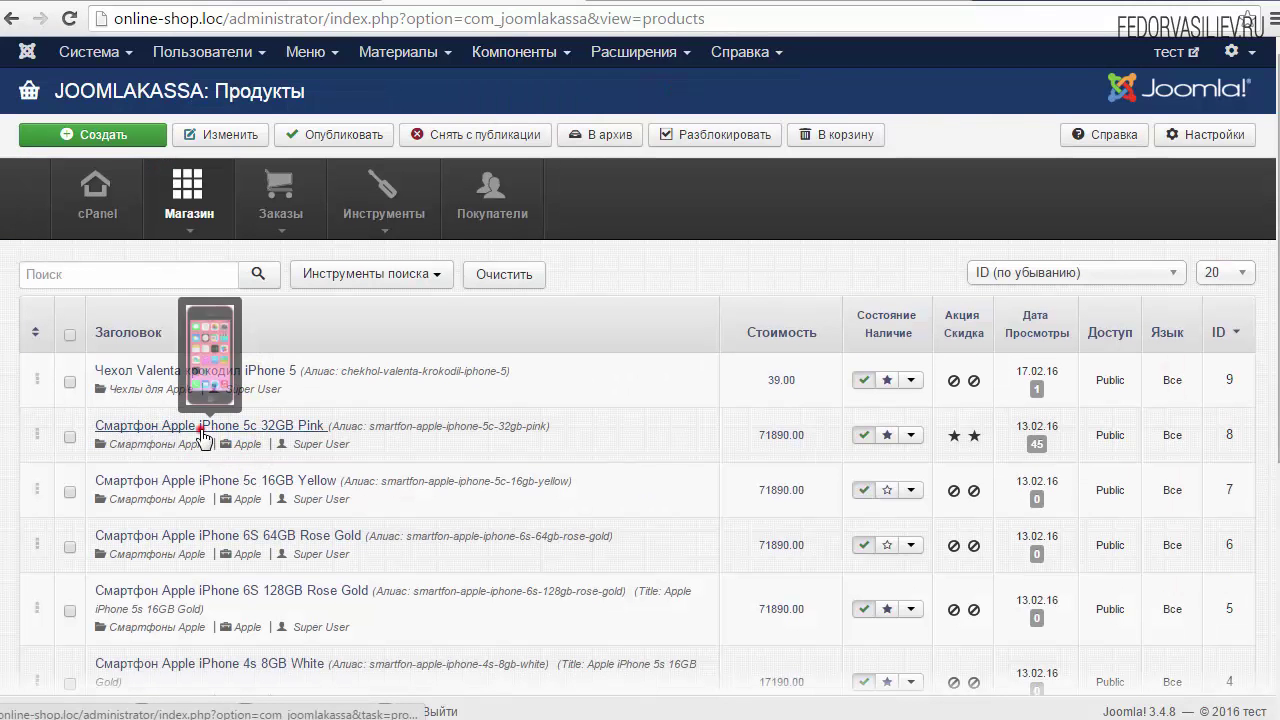
pyautogui.click(201, 430)
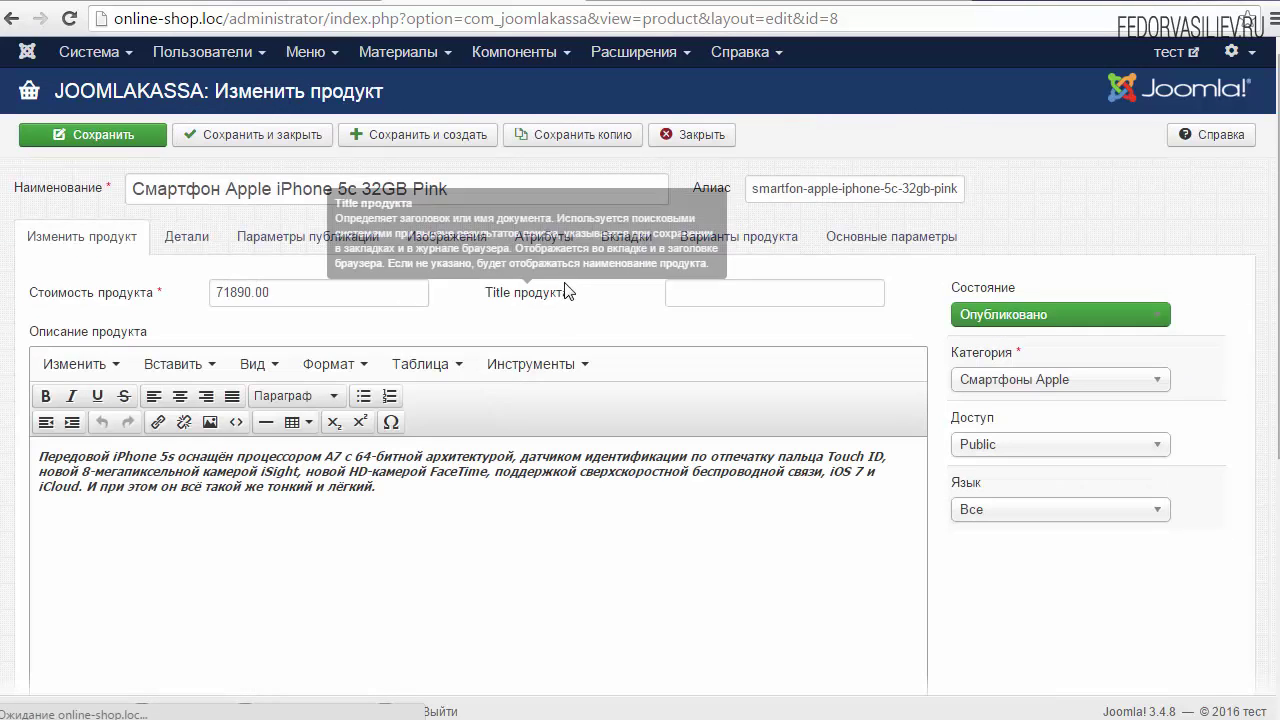
# Step: Add a new product tab titled "статья" with the type set to "ID статьи"
pyautogui.click(612, 240)
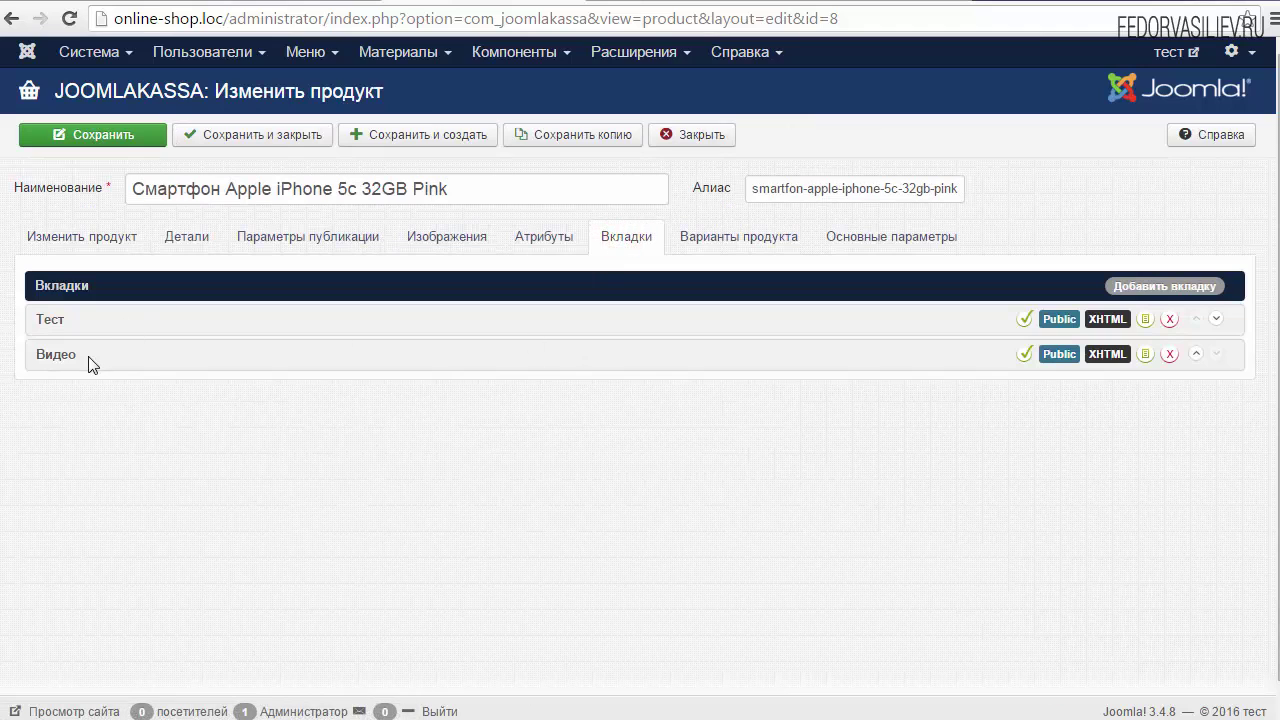
pyautogui.click(115, 290)
pyautogui.click(277, 338)
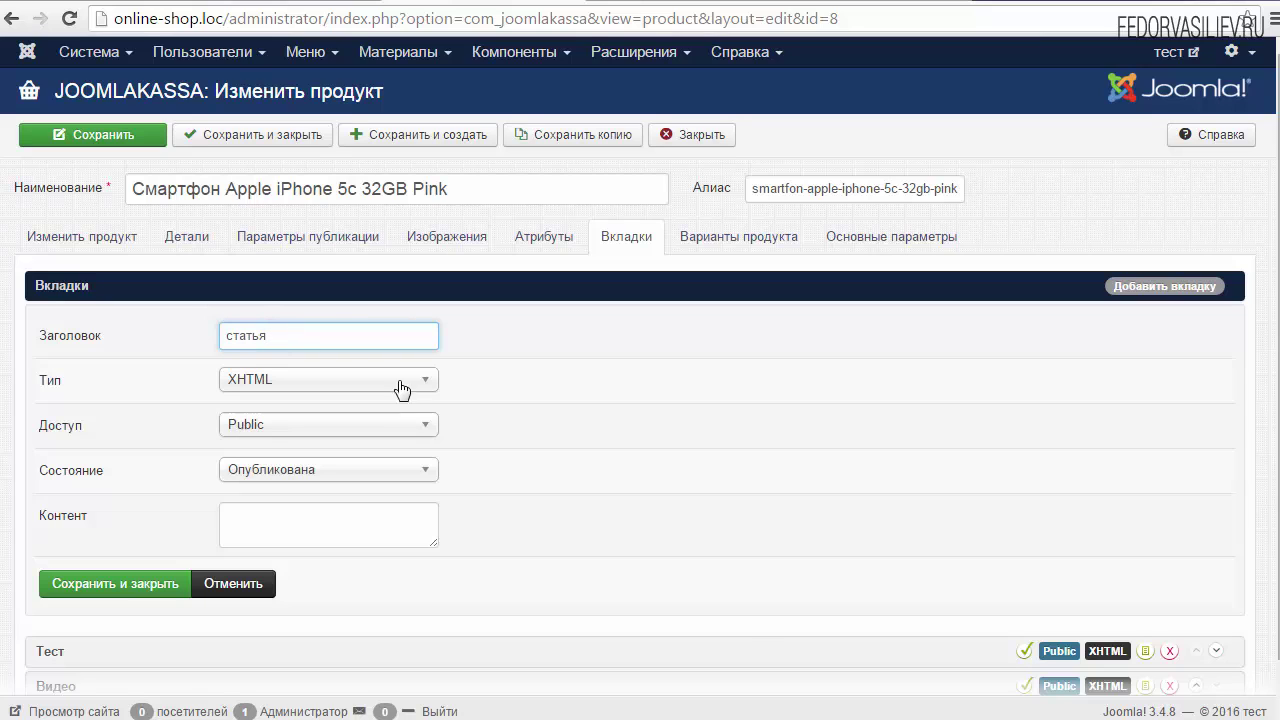
pyautogui.click(224, 400)
pyautogui.click(232, 379)
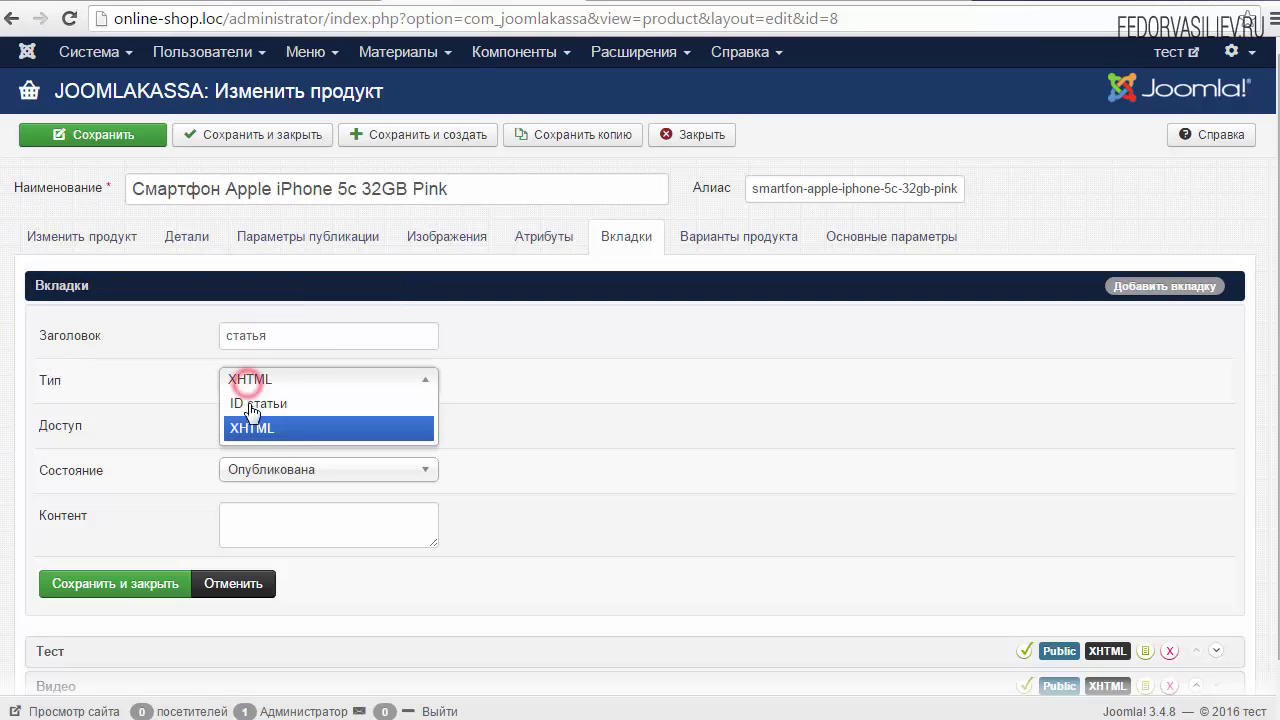
pyautogui.click(250, 403)
# Step: Set the "статья" tab's content to article ID 1, close its form, and save the product
pyautogui.scroll(-1, 502, 605)
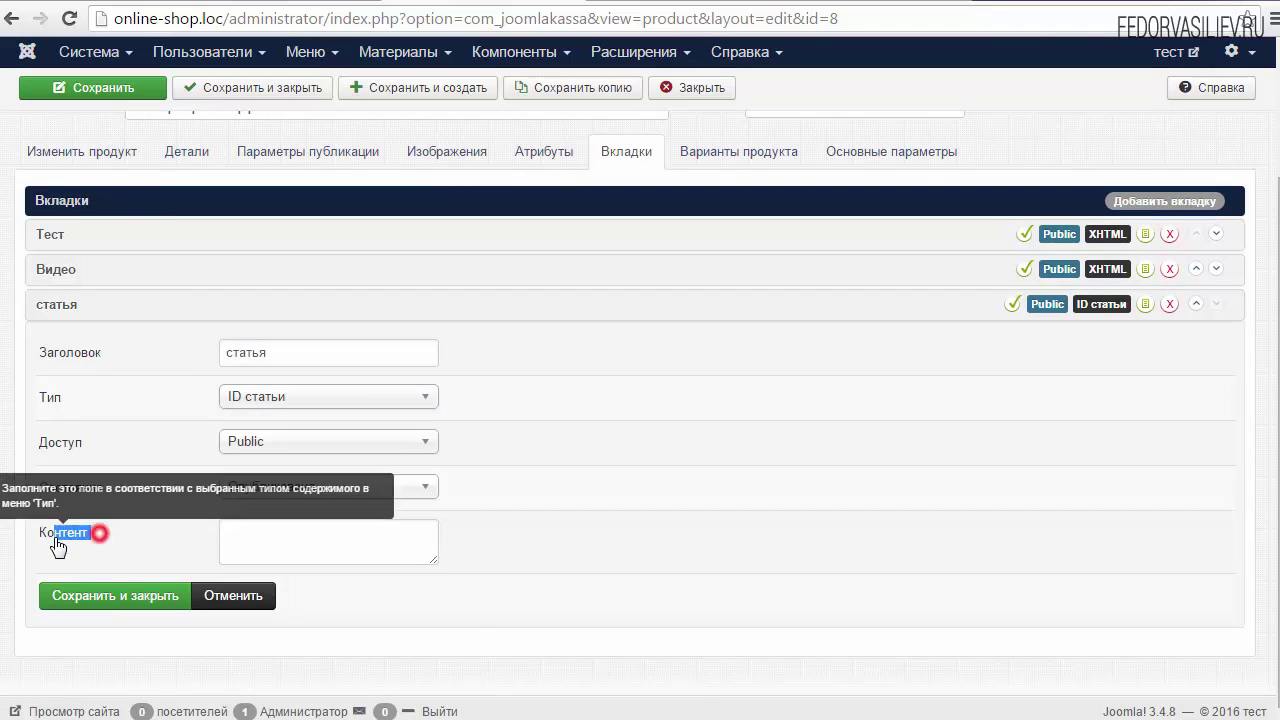
pyautogui.click(284, 542)
pyautogui.write('1')
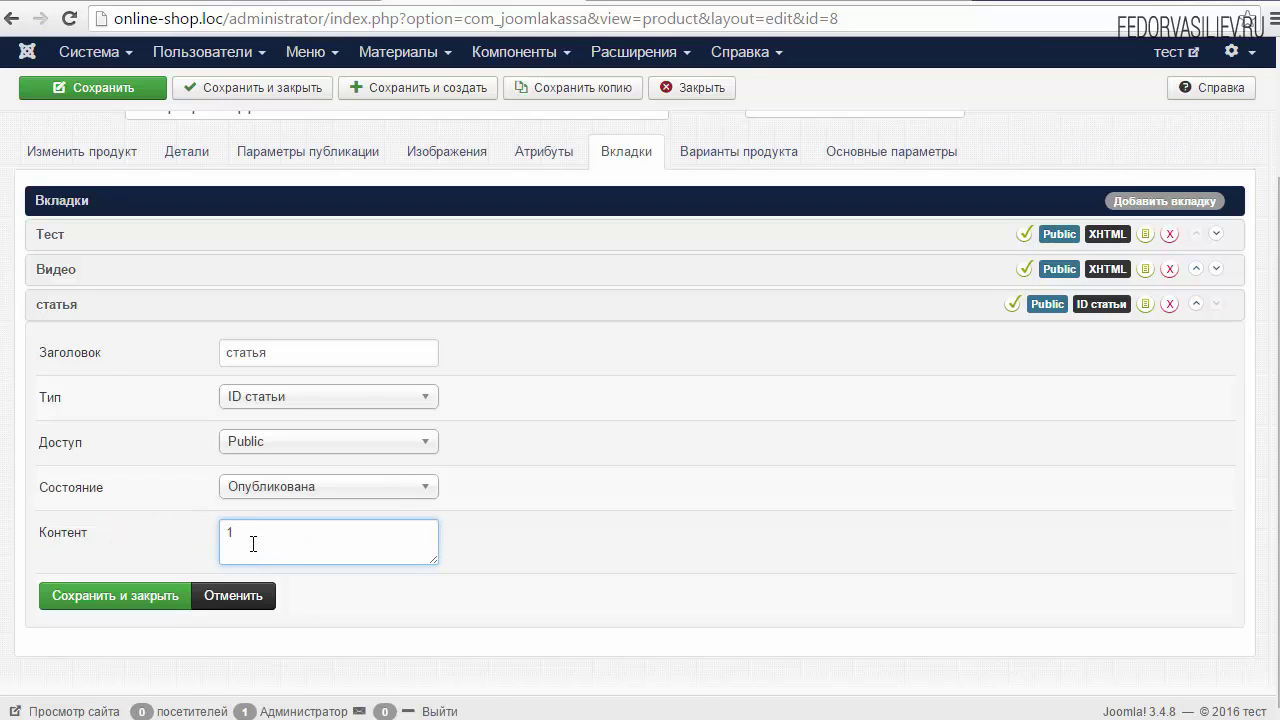
pyautogui.moveTo(428, 566); pyautogui.dragTo(474, 596)
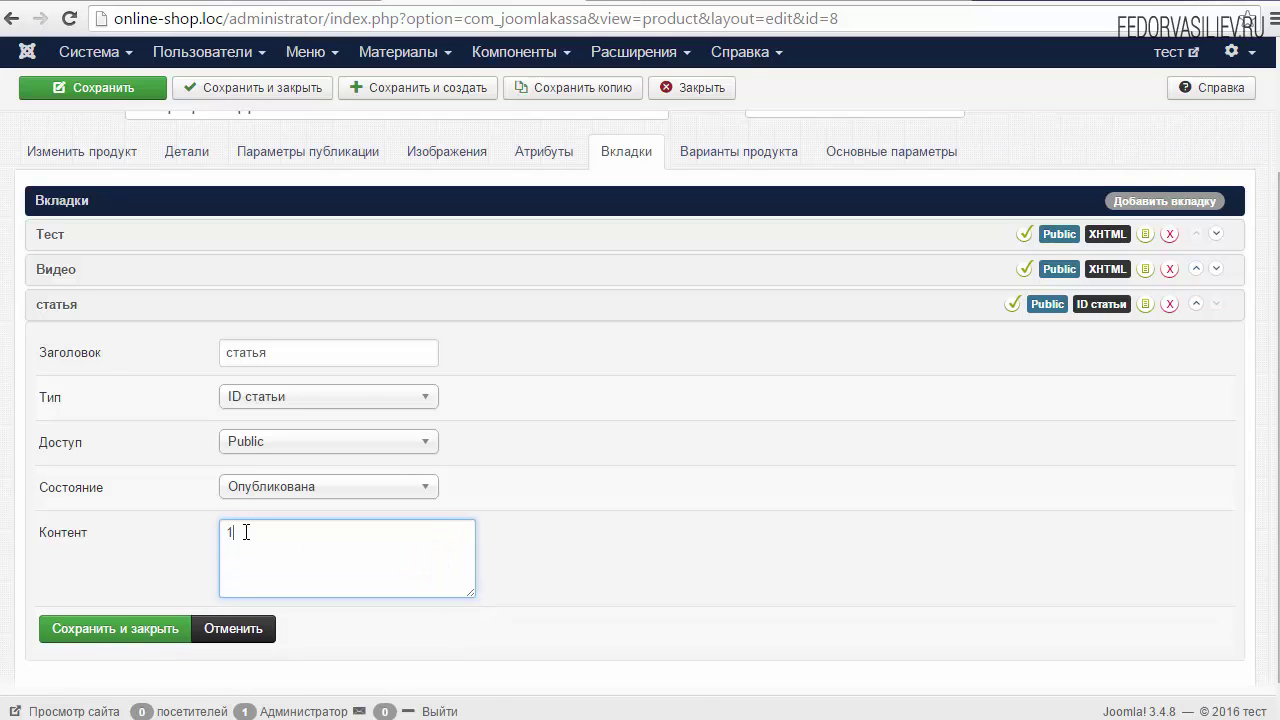
pyautogui.click(245, 534)
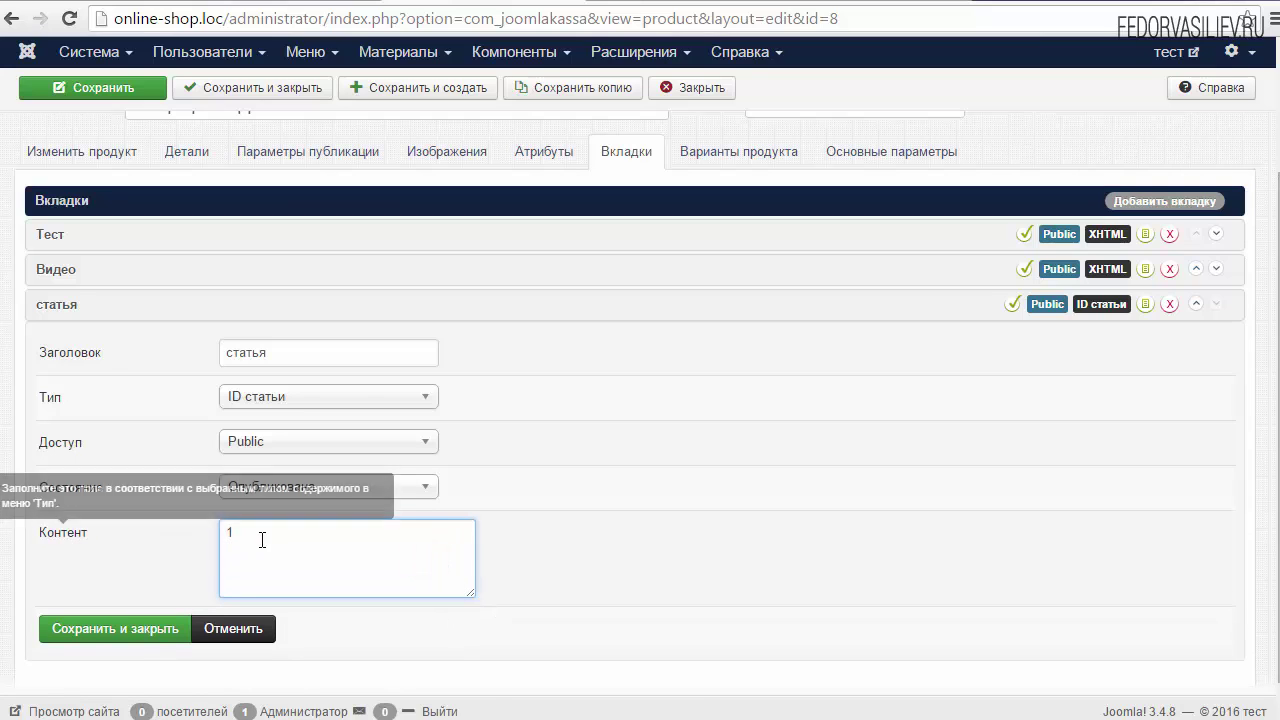
pyautogui.moveTo(250, 537); pyautogui.dragTo(203, 540)
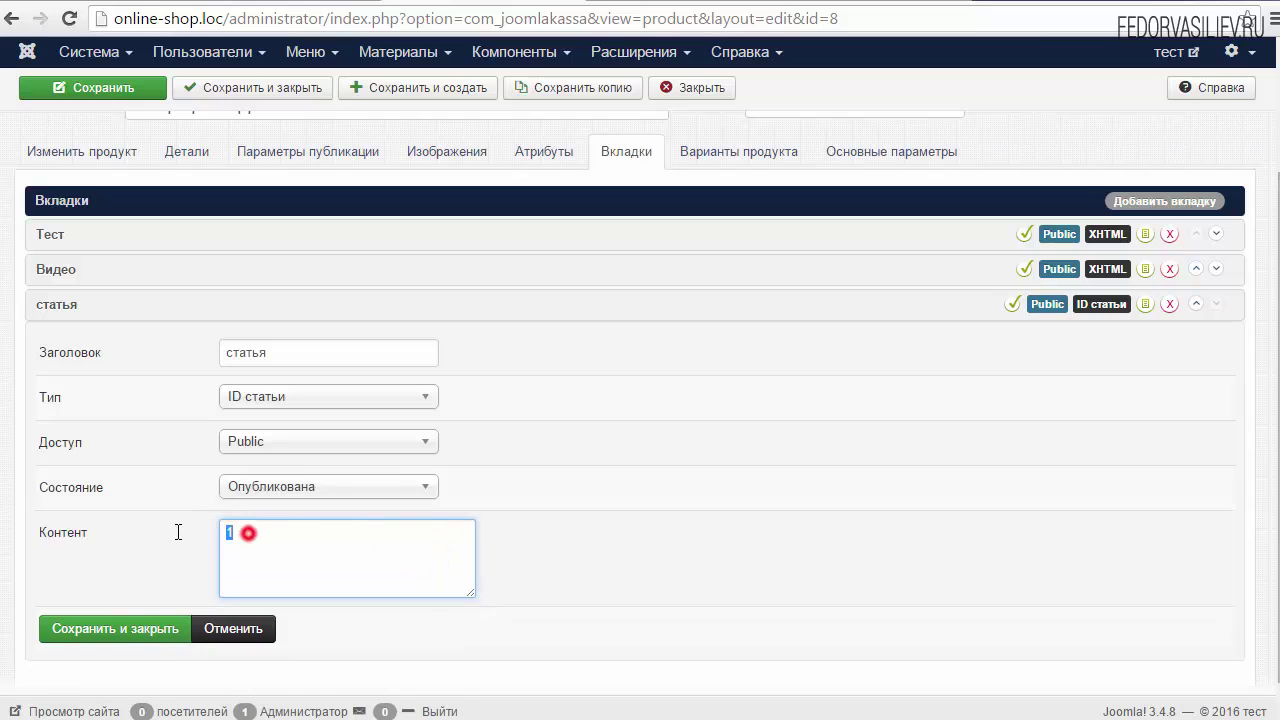
pyautogui.click(263, 535)
pyautogui.click(135, 629)
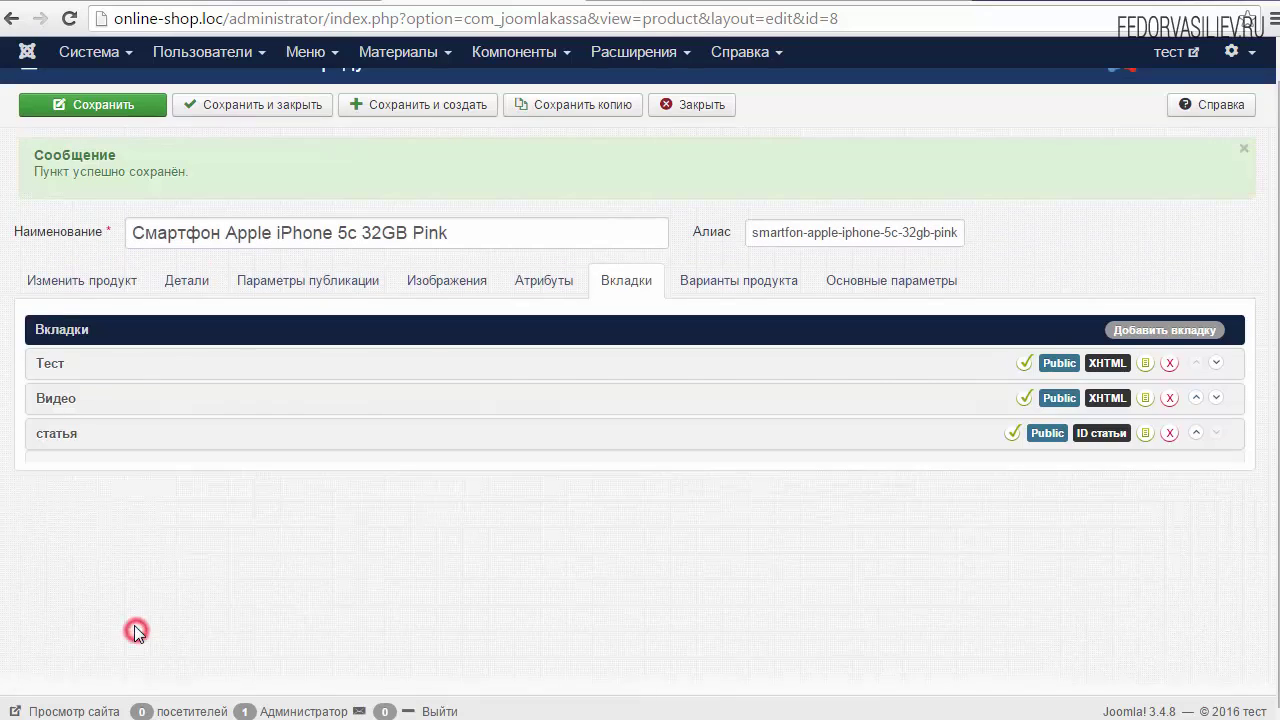
pyautogui.click(115, 117)
# Step: Reload the product's storefront page and examine the article text and yellow iPhone image under "статья"
pyautogui.hotkey('ctrl', 'Tab')
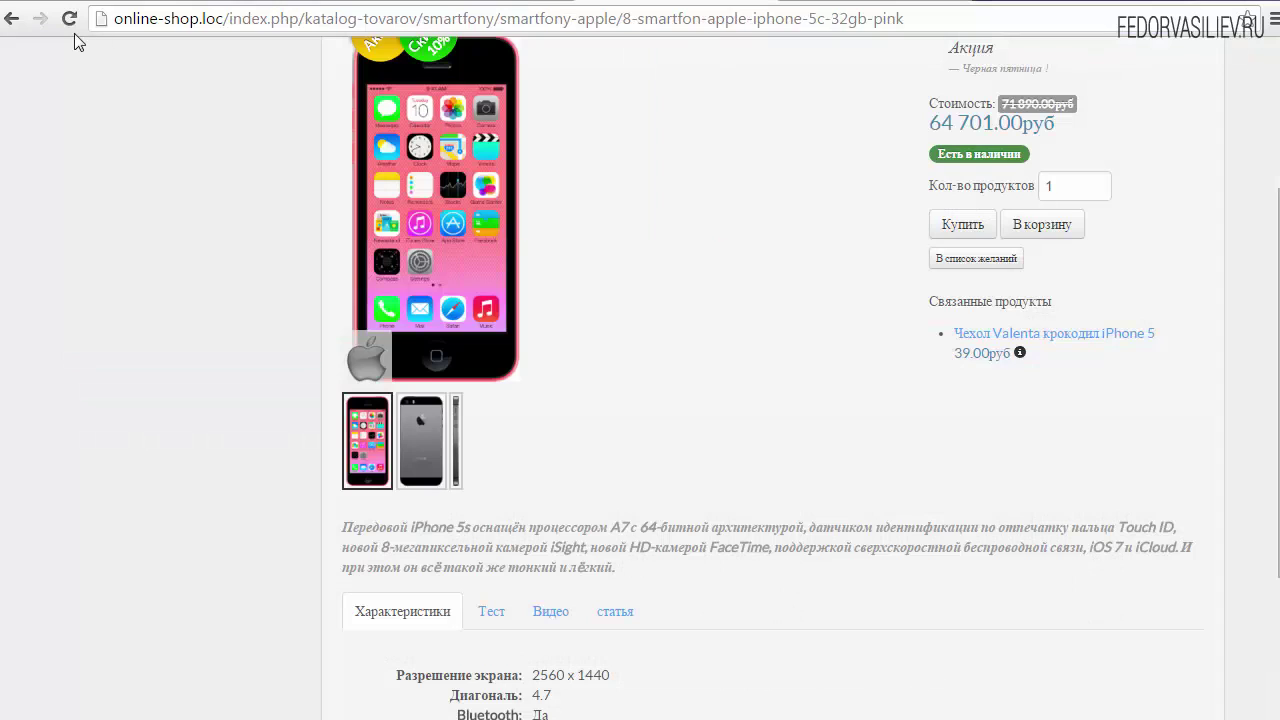
pyautogui.click(73, 20)
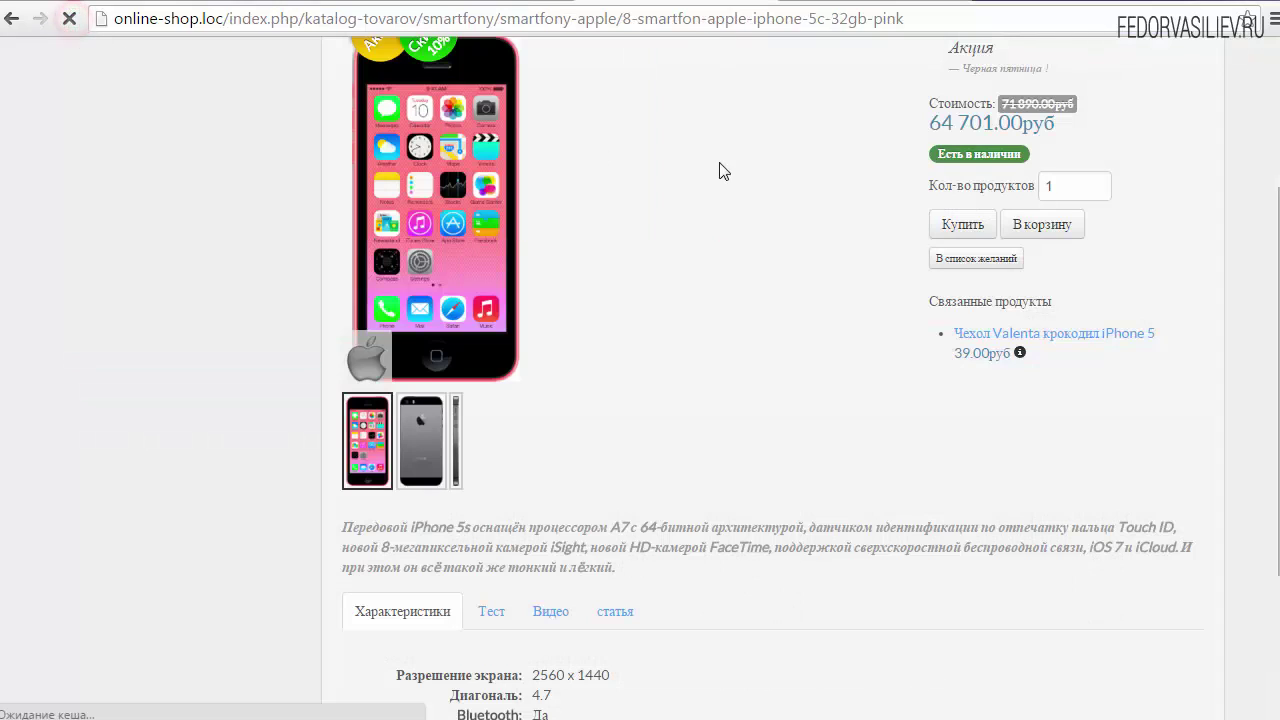
pyautogui.scroll(-2, 740, 200)
pyautogui.click(618, 387)
pyautogui.scroll(-1, 614, 391)
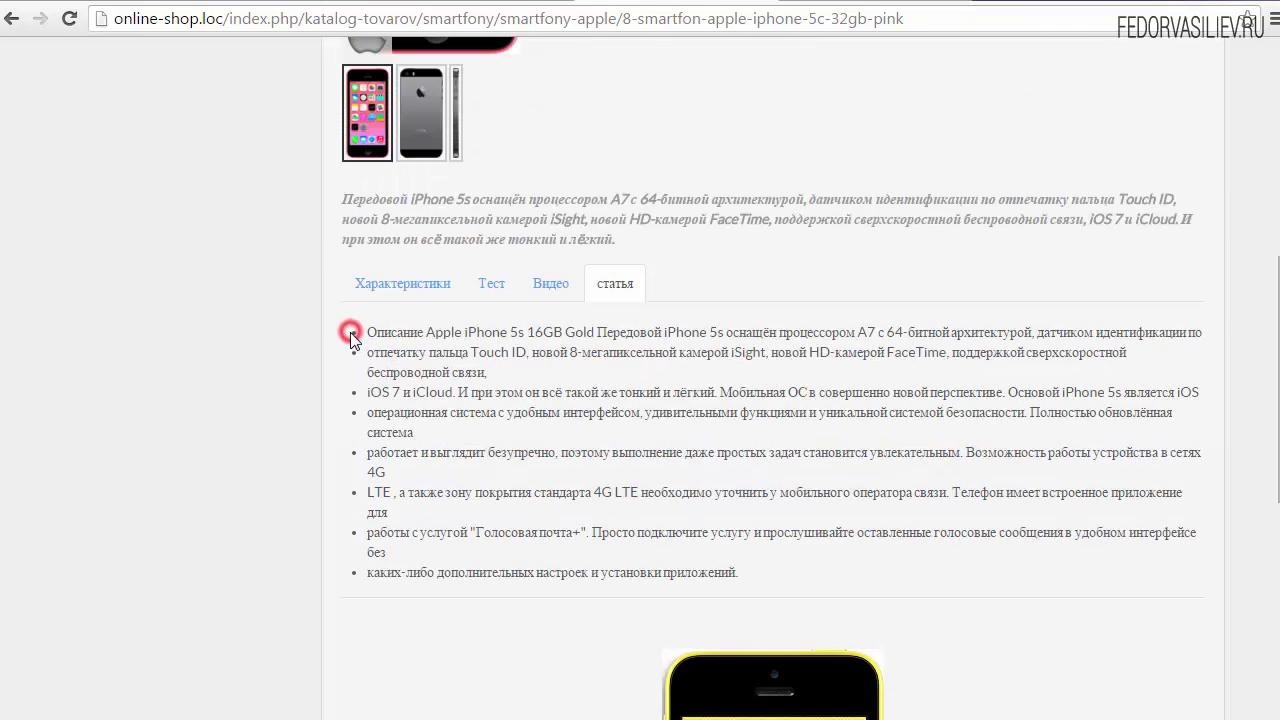
pyautogui.moveTo(350, 332); pyautogui.dragTo(440, 530)
pyautogui.scroll(-1, 483, 375)
pyautogui.click(483, 375)
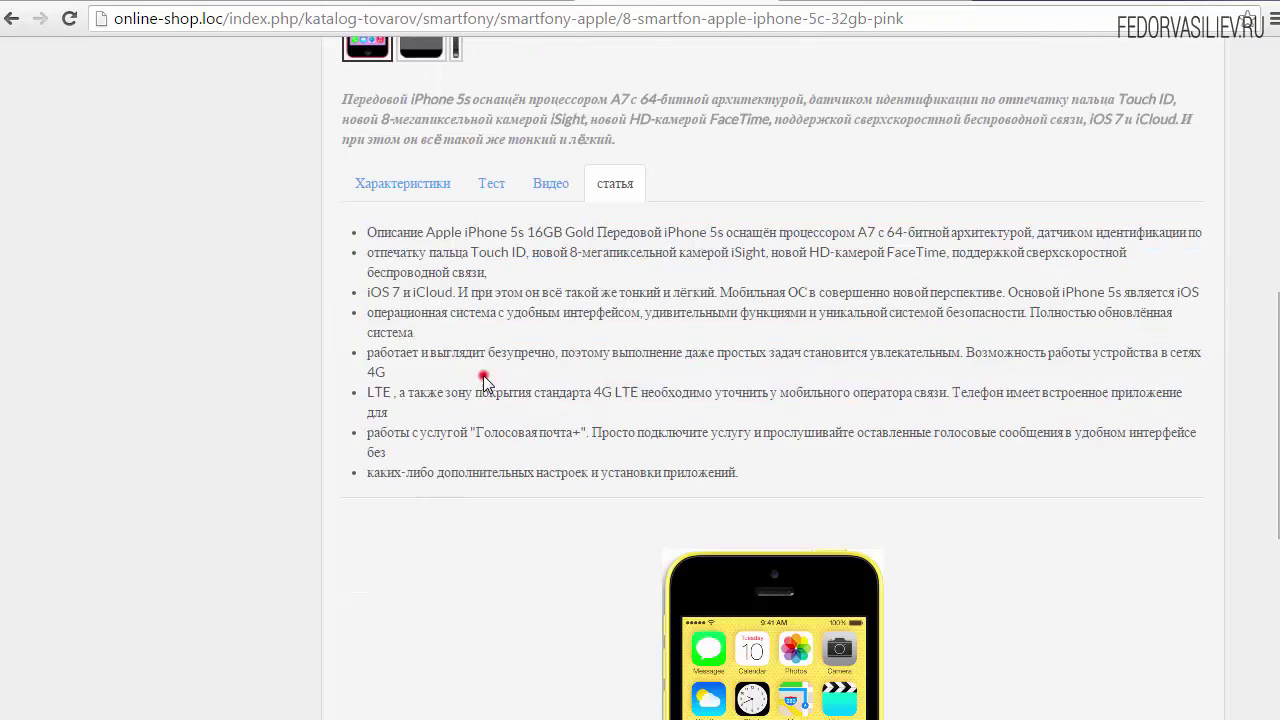
pyautogui.scroll(-2, 485, 340)
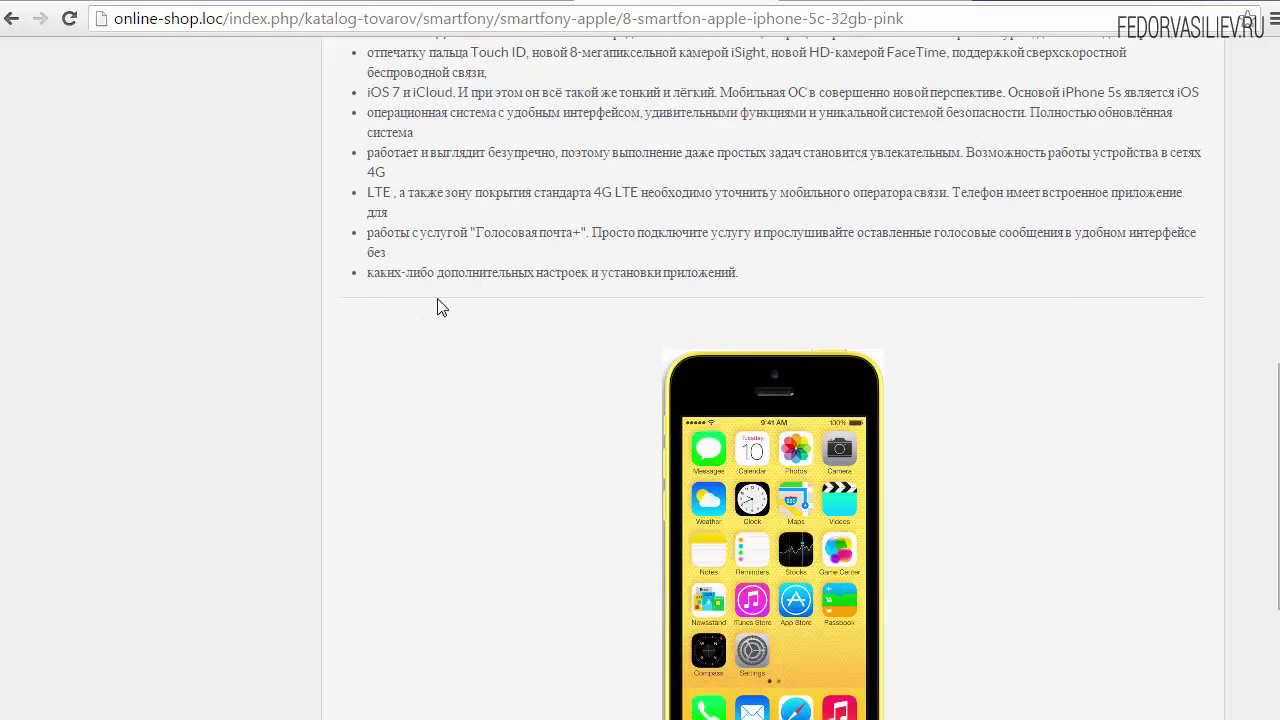
pyautogui.scroll(-3, 445, 308)
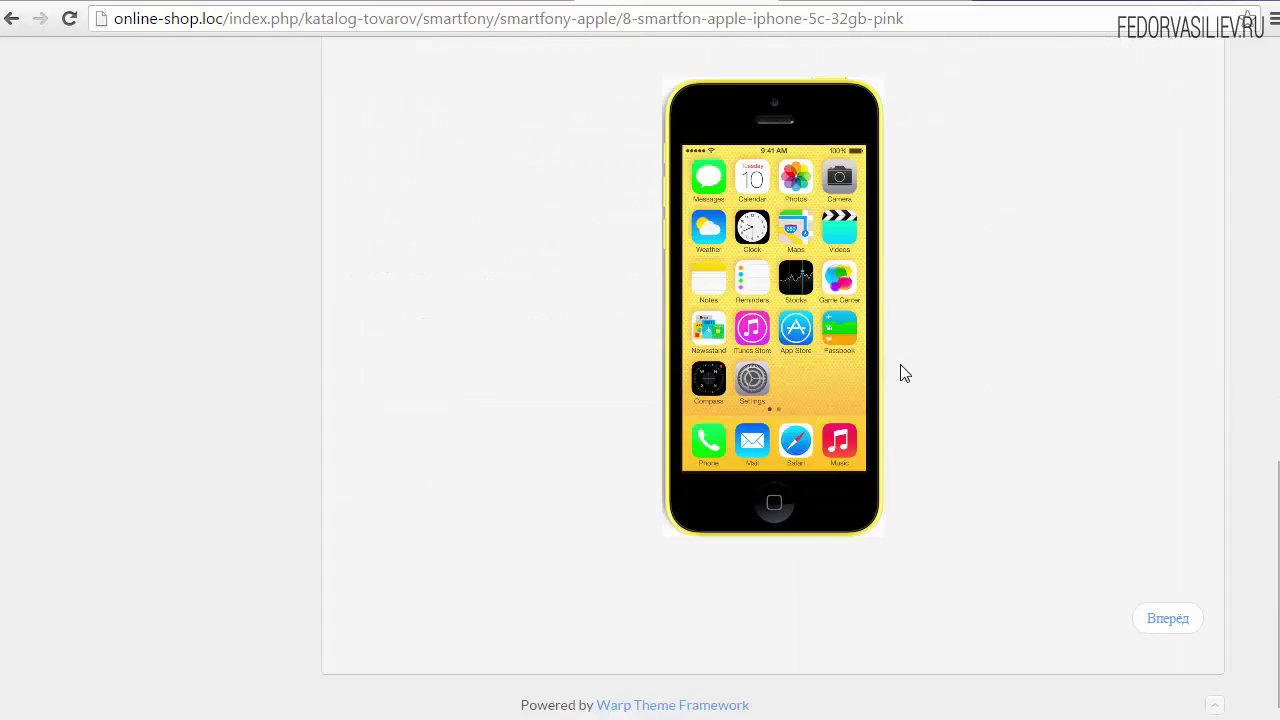
pyautogui.scroll(1, 810, 343)
pyautogui.scroll(6, 815, 385)
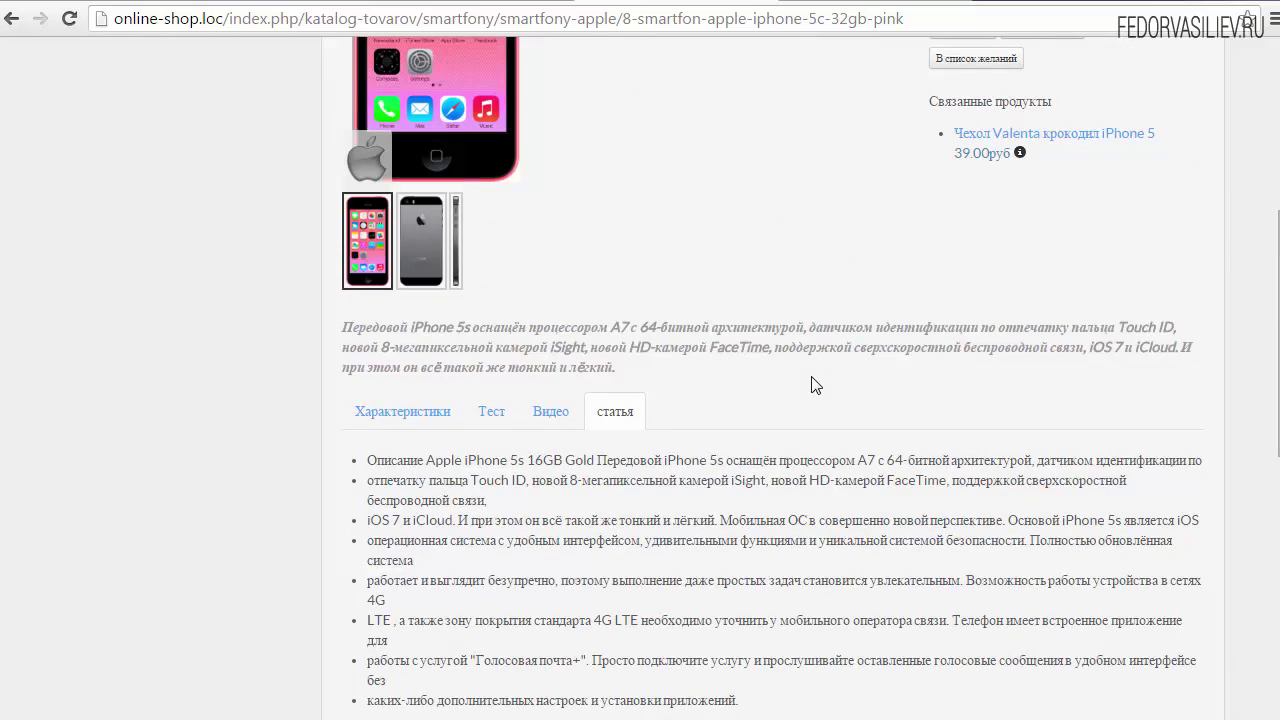
pyautogui.scroll(-3, 795, 374)
pyautogui.scroll(1, 793, 366)
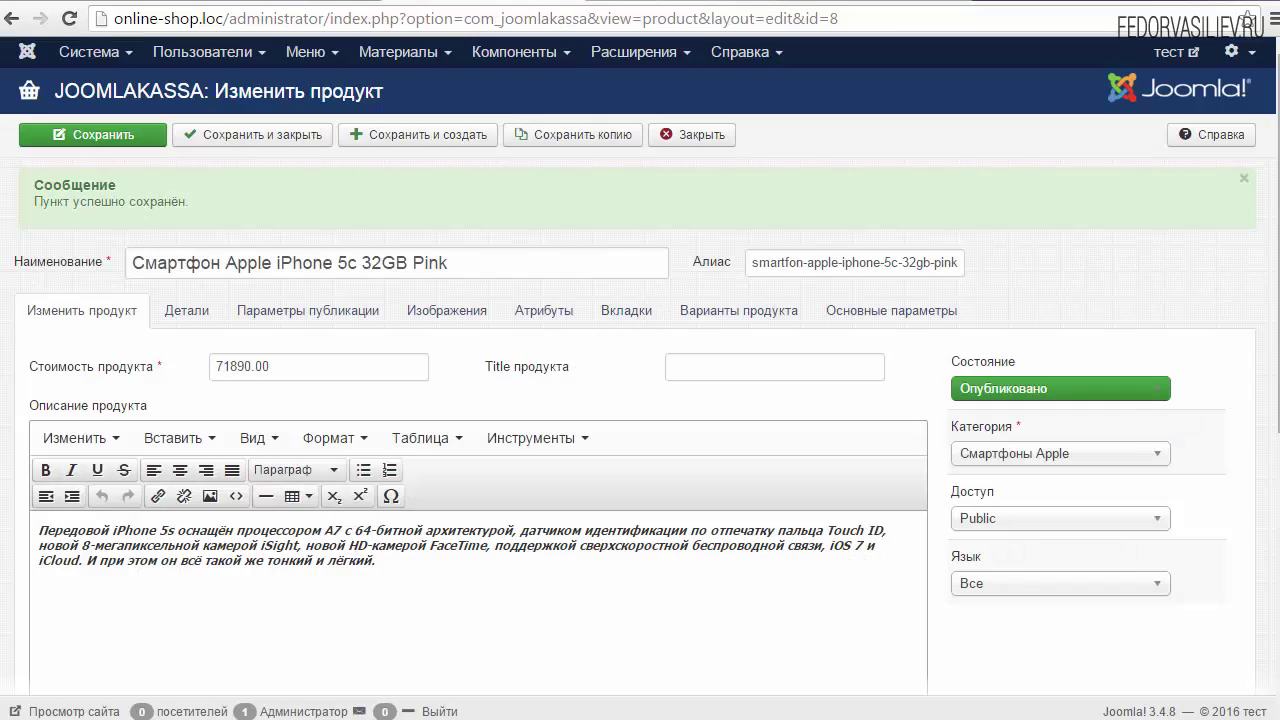
# Step: Check the "Видео" and "Тест" tabs on the product's storefront page
pyautogui.click(655, 3)
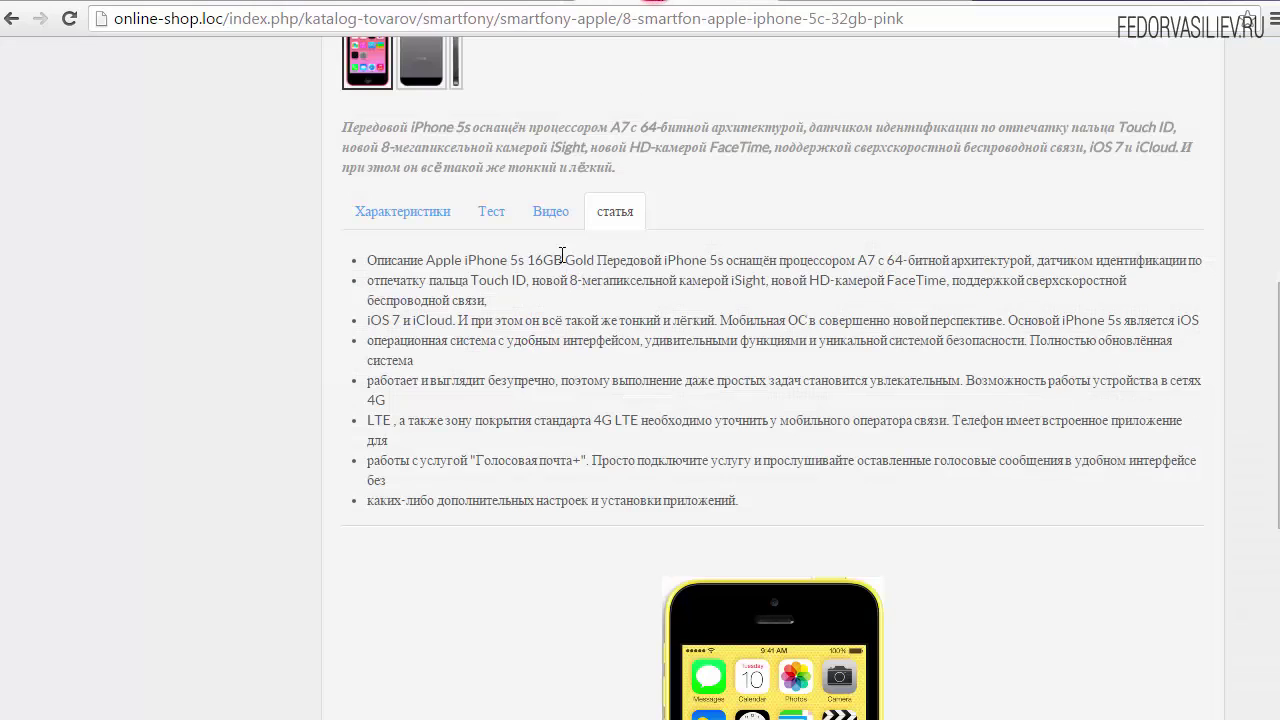
pyautogui.click(551, 211)
pyautogui.click(491, 211)
pyautogui.scroll(4, 609, 246)
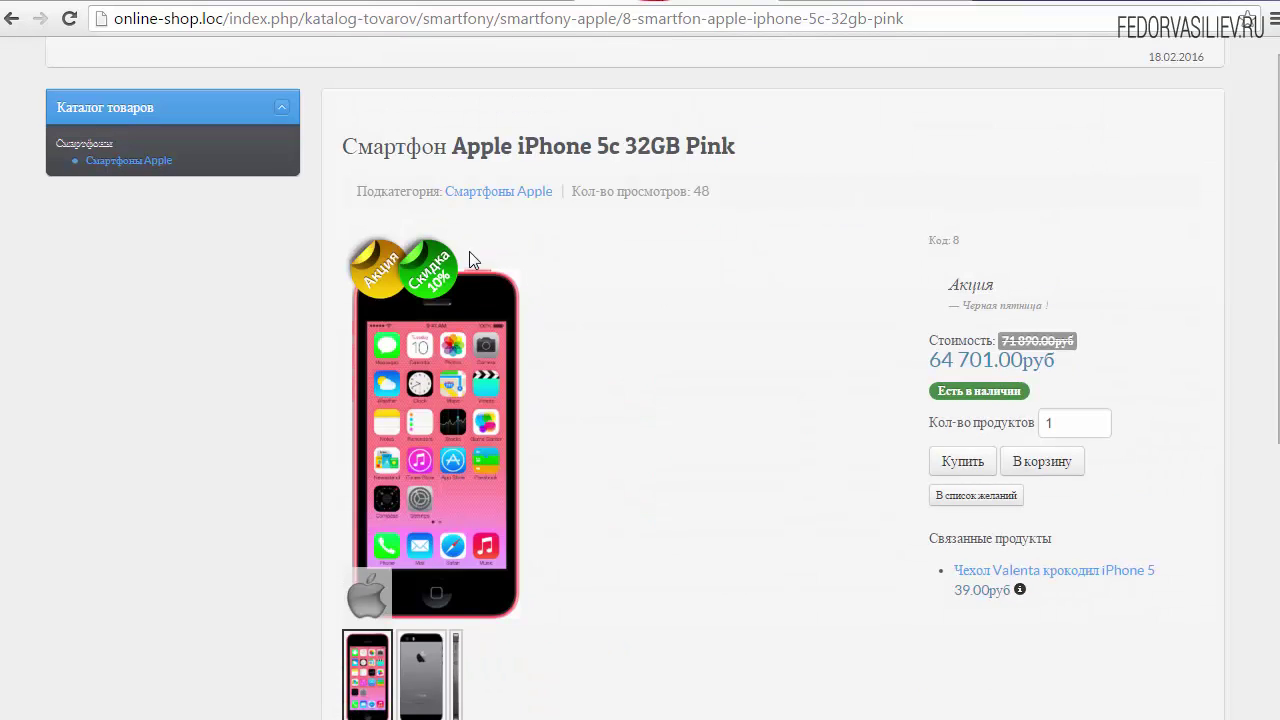
pyautogui.scroll(-4, 482, 255)
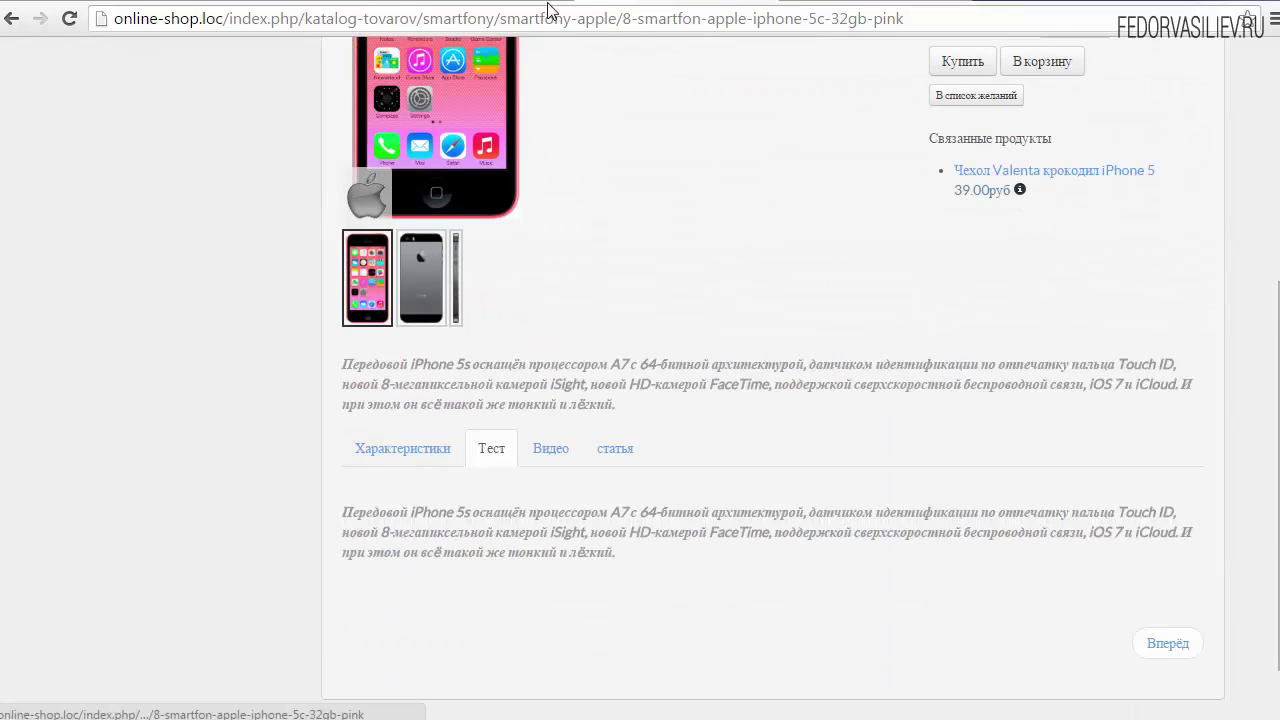
# Step: Move the "статья" tab to first place in the product's tab list, above "Тест" and "Видео", and save the product
pyautogui.click(524, 3)
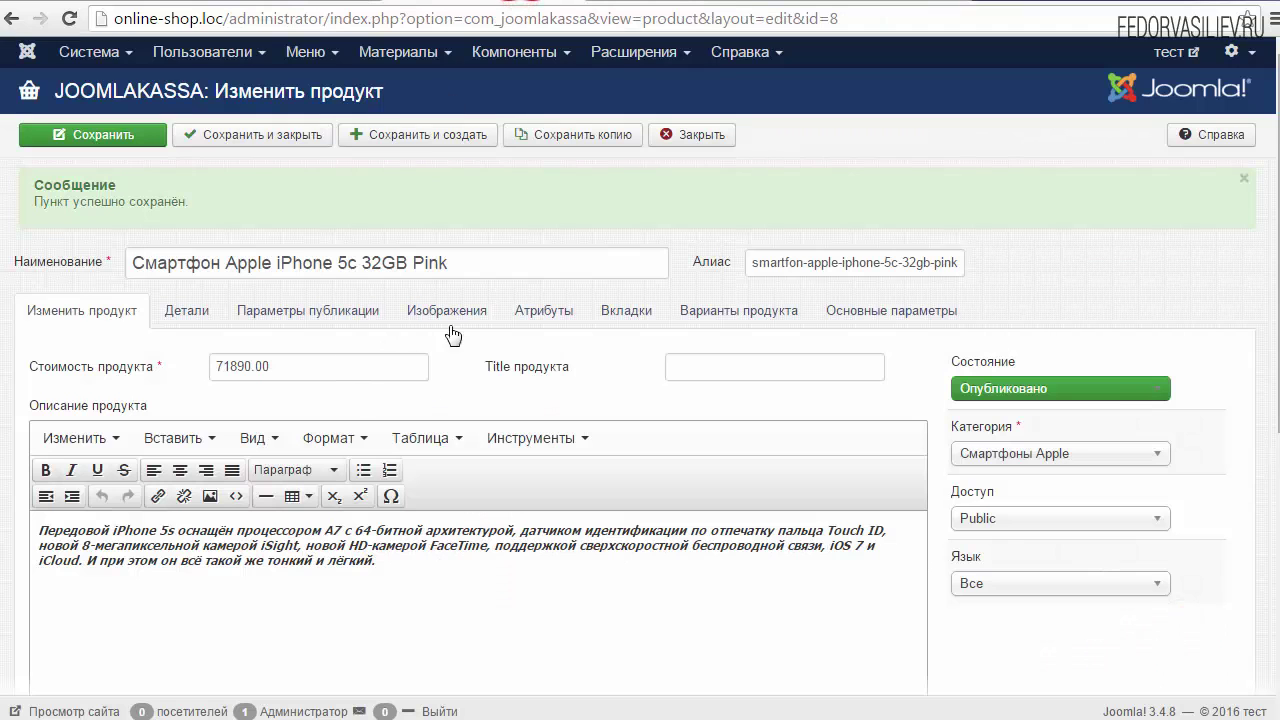
pyautogui.click(605, 312)
pyautogui.scroll(-1, 131, 409)
pyautogui.click(1145, 475)
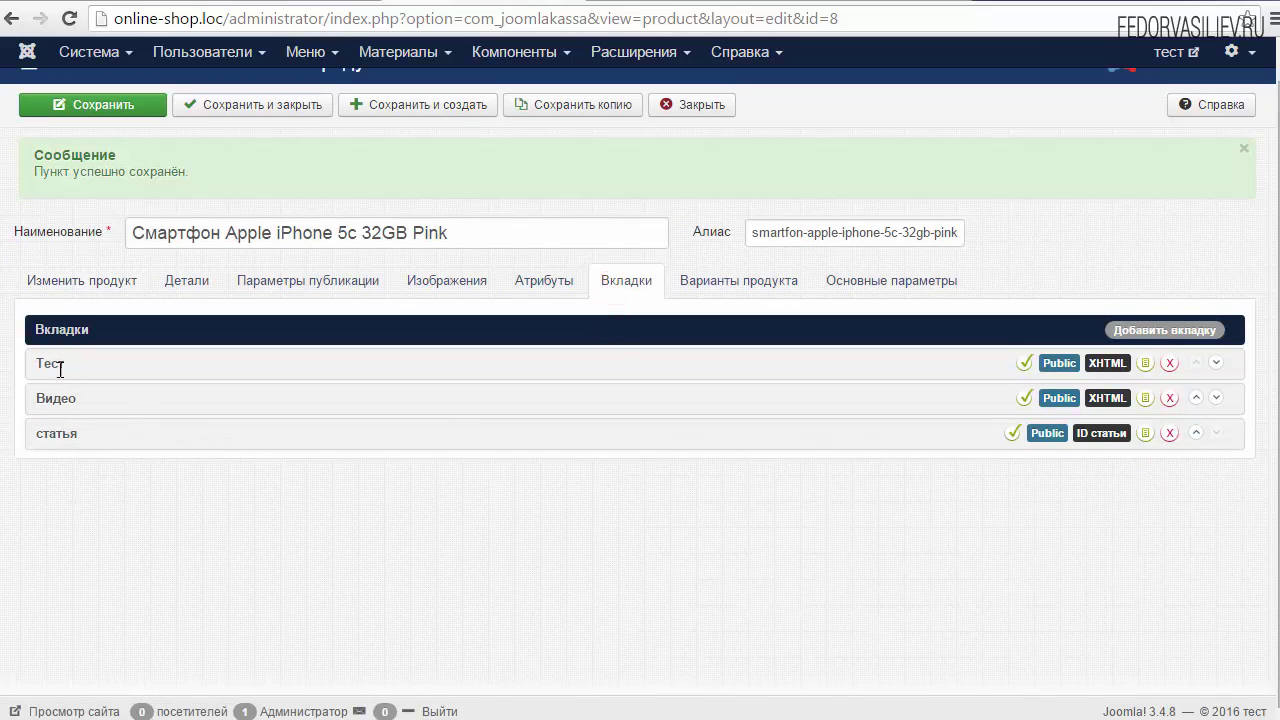
pyautogui.click(1196, 433)
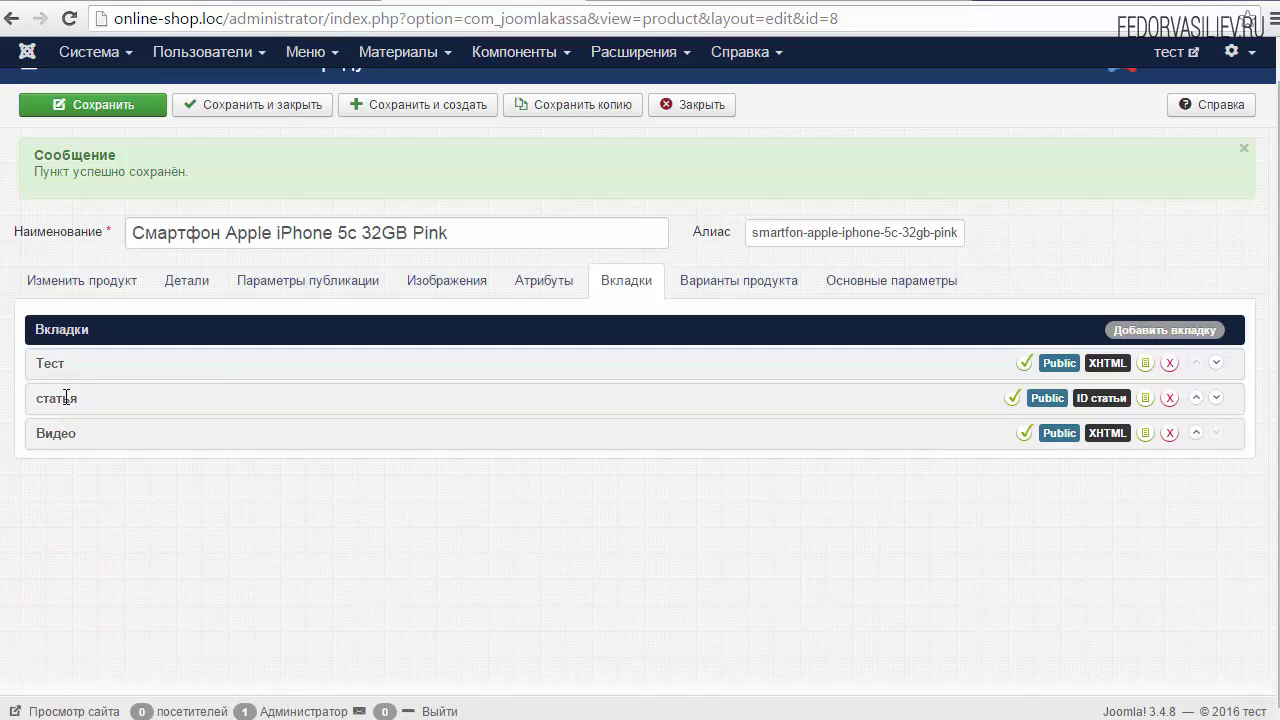
pyautogui.click(1196, 398)
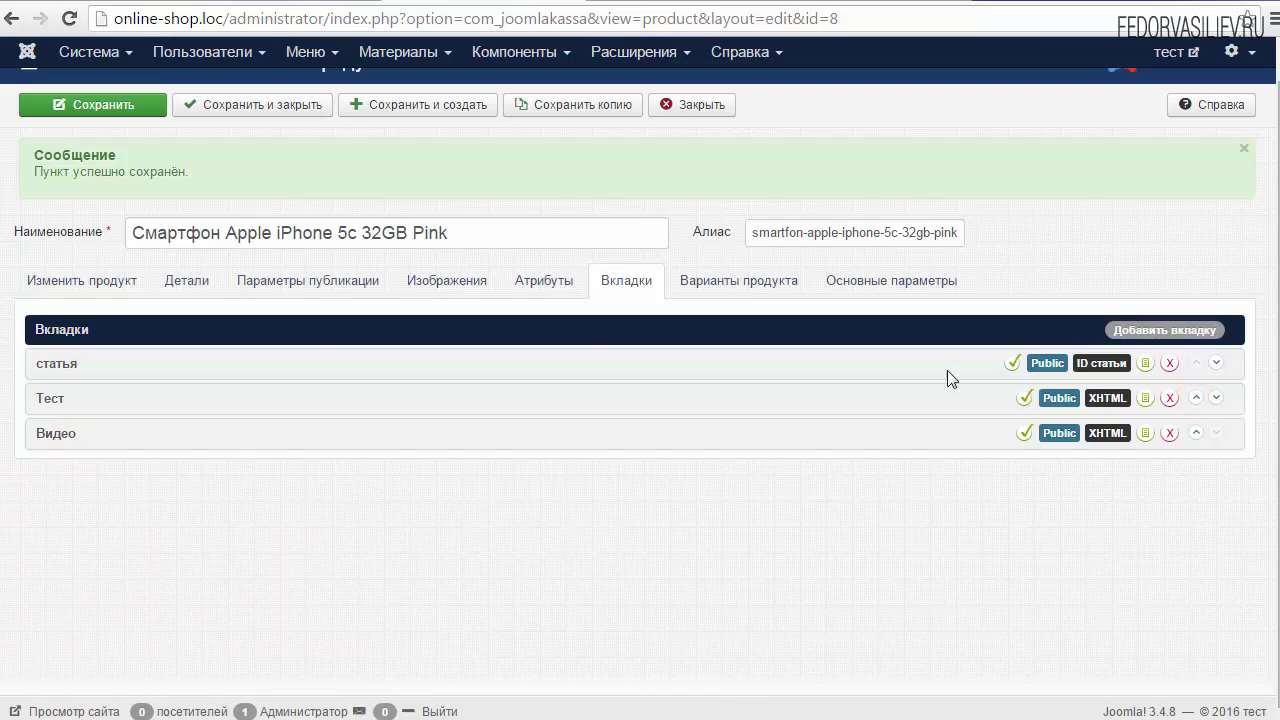
pyautogui.doubleClick(58, 360)
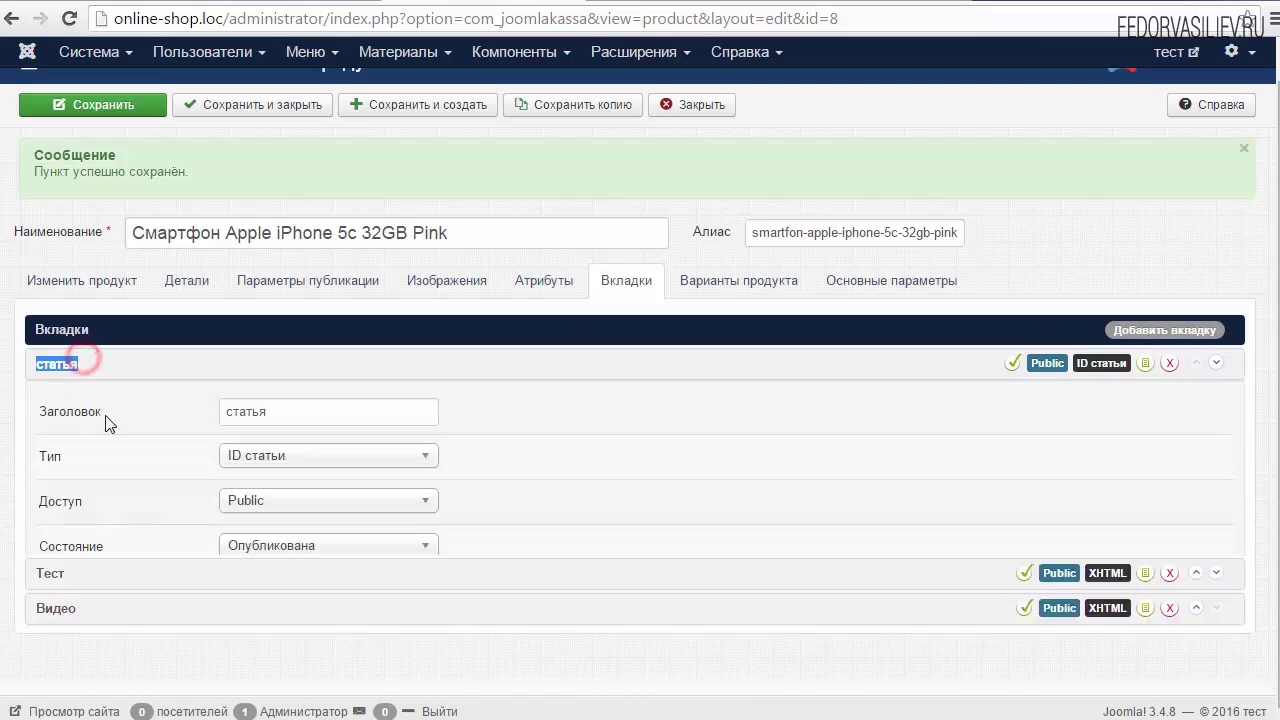
pyautogui.click(137, 106)
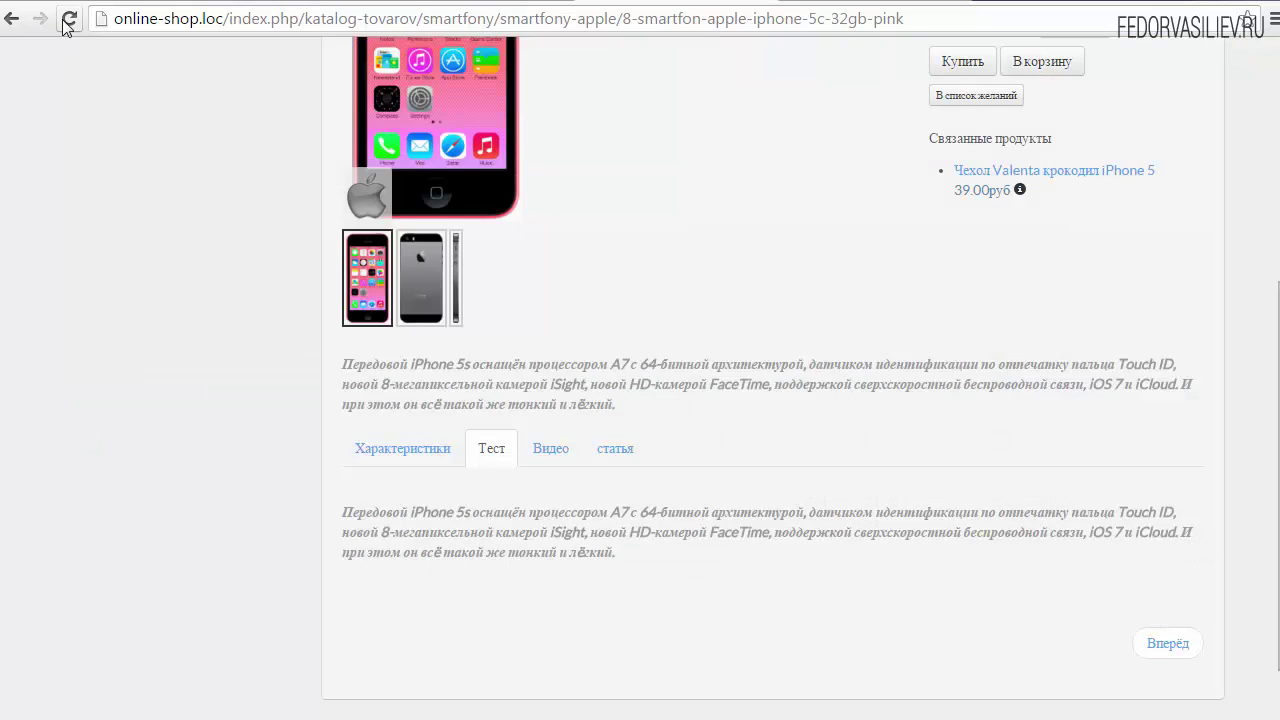
# Step: Reload the product's storefront page and check the order and contents of its tabs
pyautogui.click(69, 19)
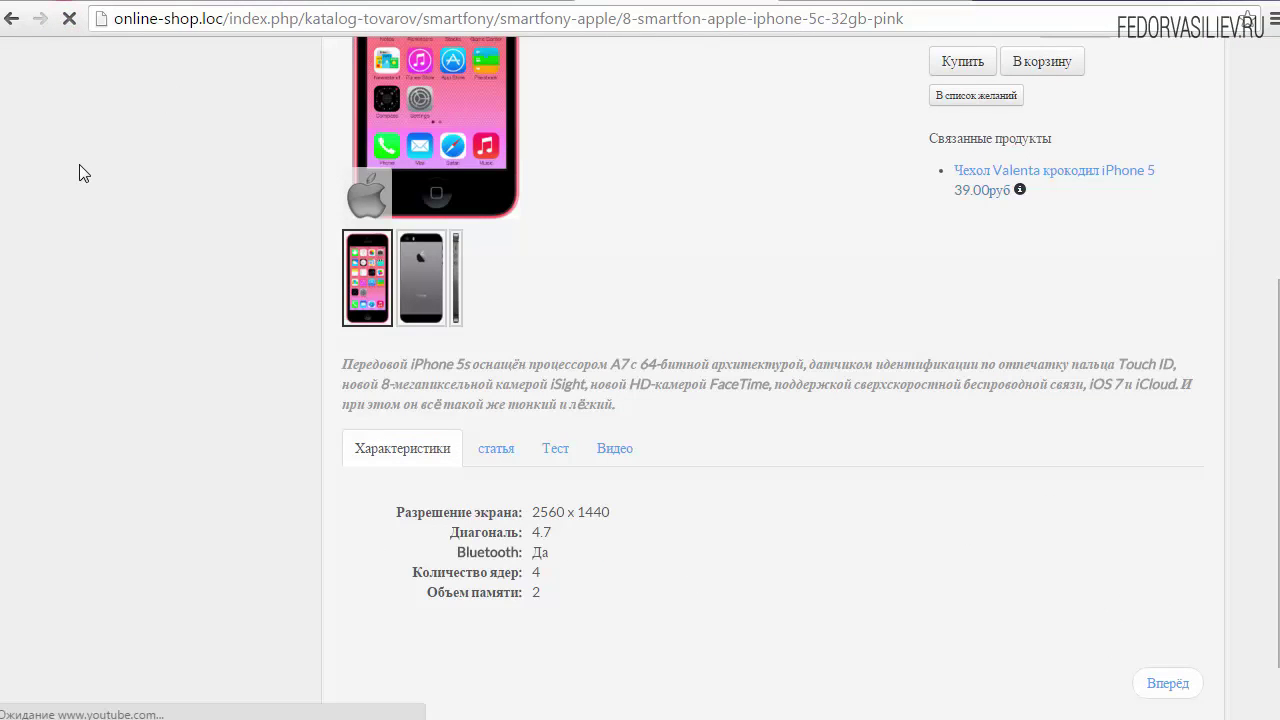
pyautogui.click(490, 455)
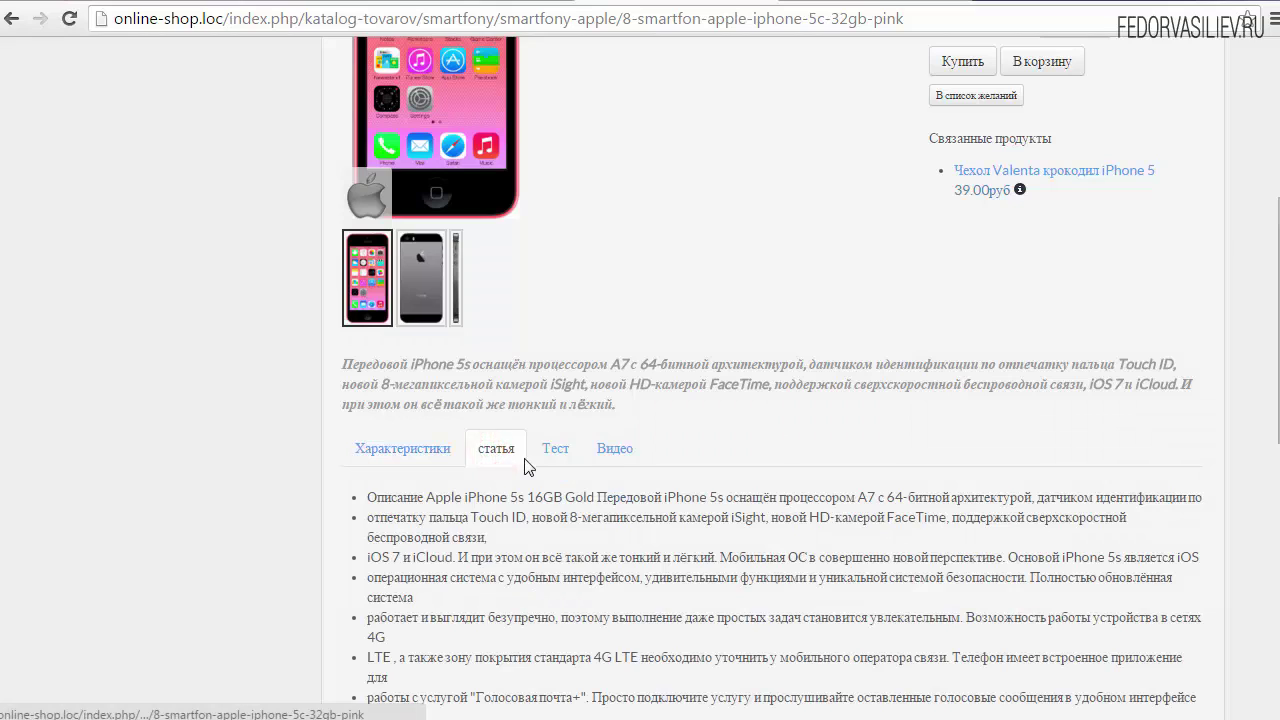
pyautogui.click(551, 450)
pyautogui.scroll(-1, 345, 456)
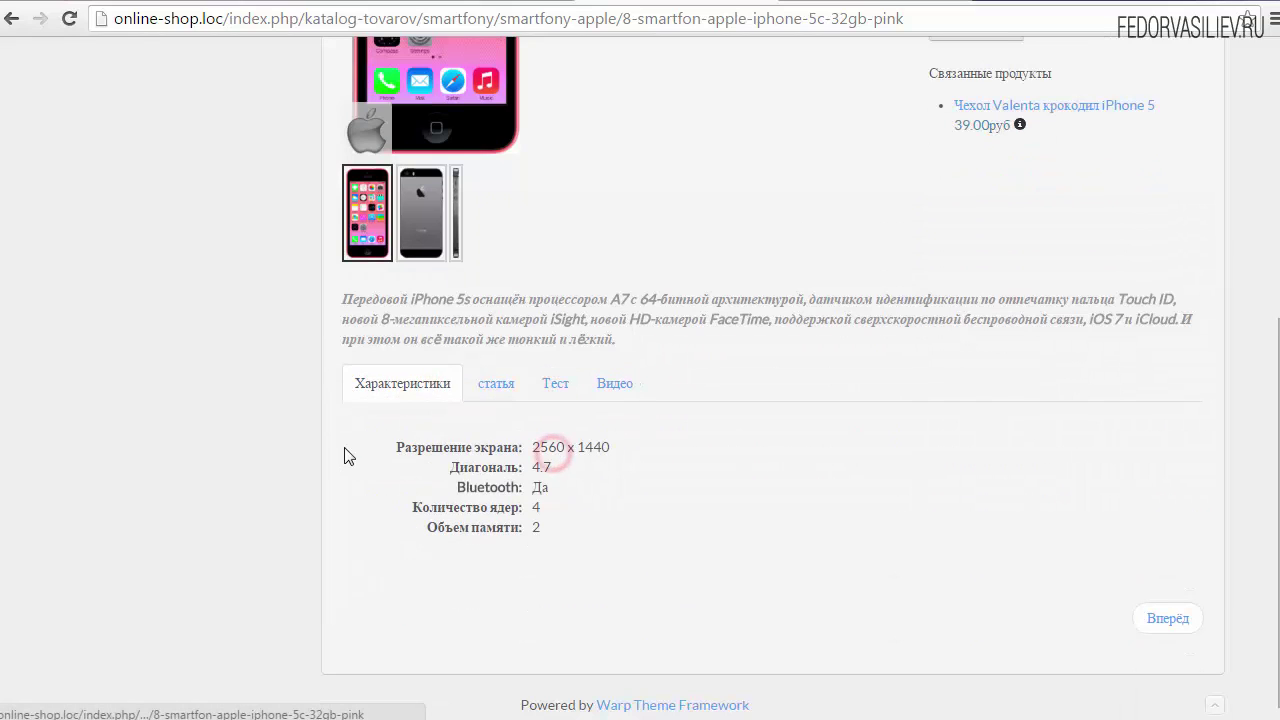
pyautogui.click(451, 390)
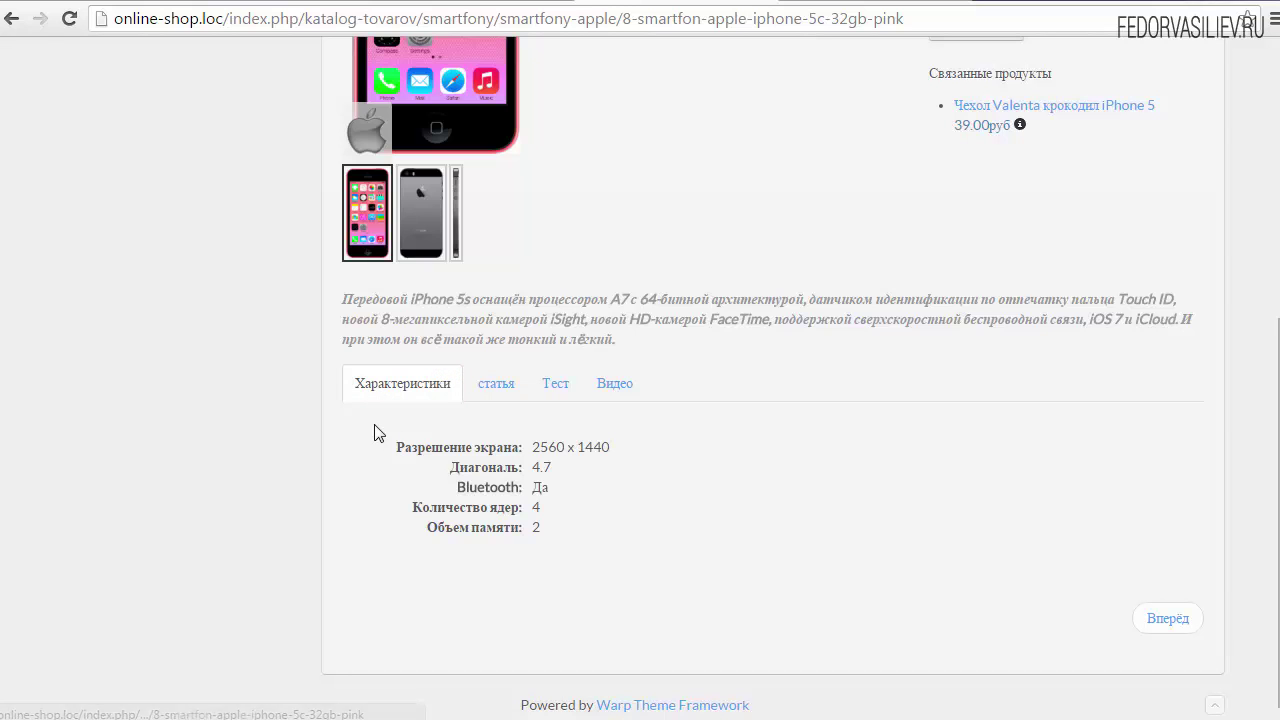
# Step: Examine the specifications under "Характеристики" and show the "статья" tab again
pyautogui.scroll(2, 398, 435)
pyautogui.scroll(-2, 445, 586)
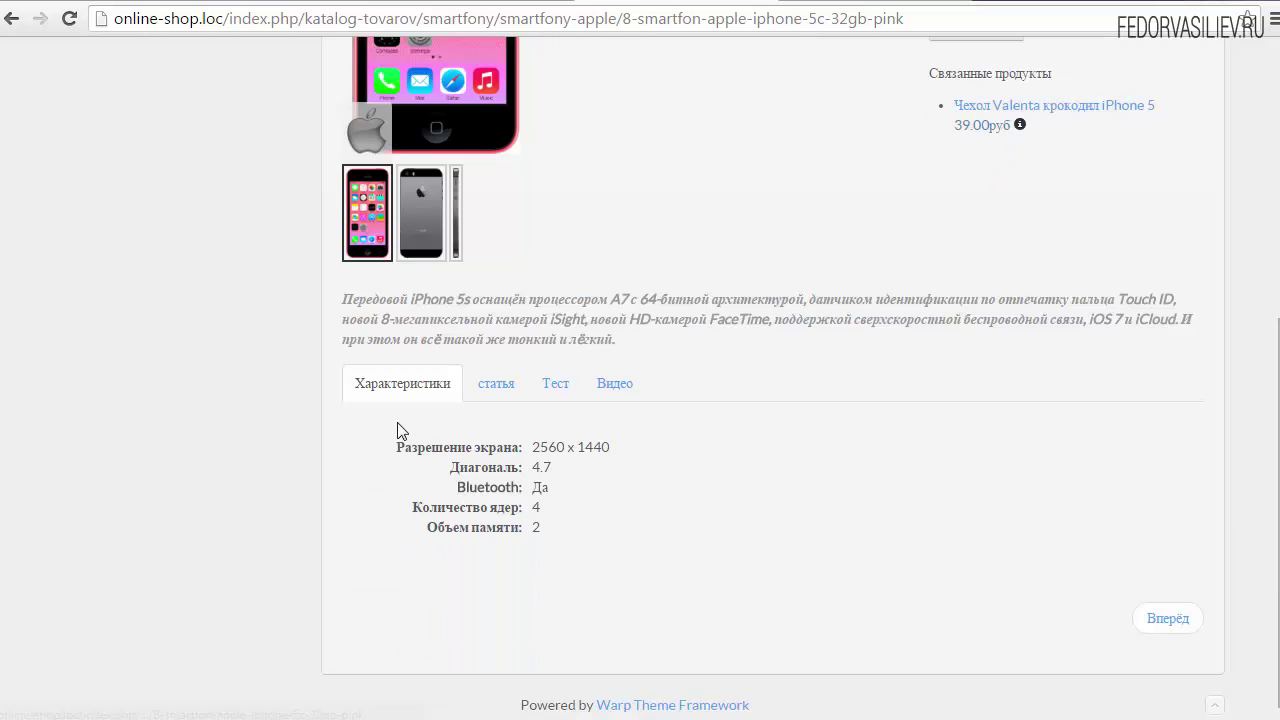
pyautogui.moveTo(389, 450); pyautogui.dragTo(558, 538)
pyautogui.scroll(2, 558, 538)
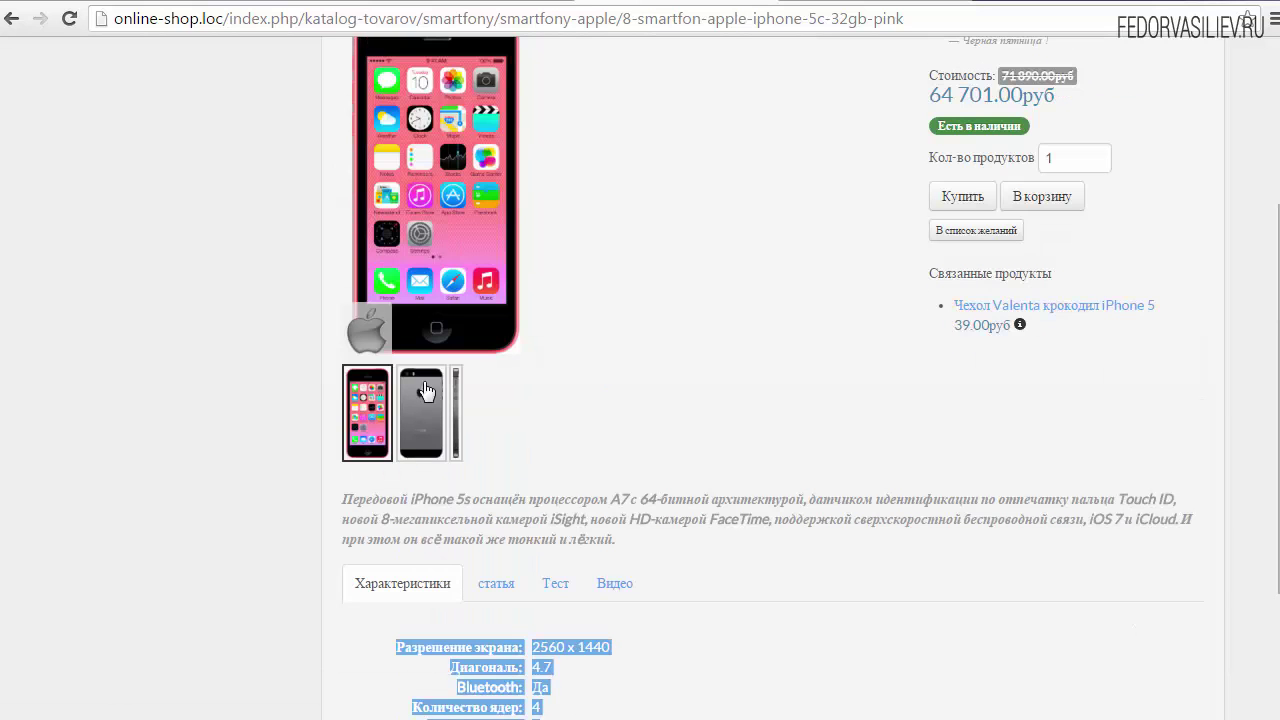
pyautogui.scroll(-1, 477, 475)
pyautogui.scroll(-1, 389, 485)
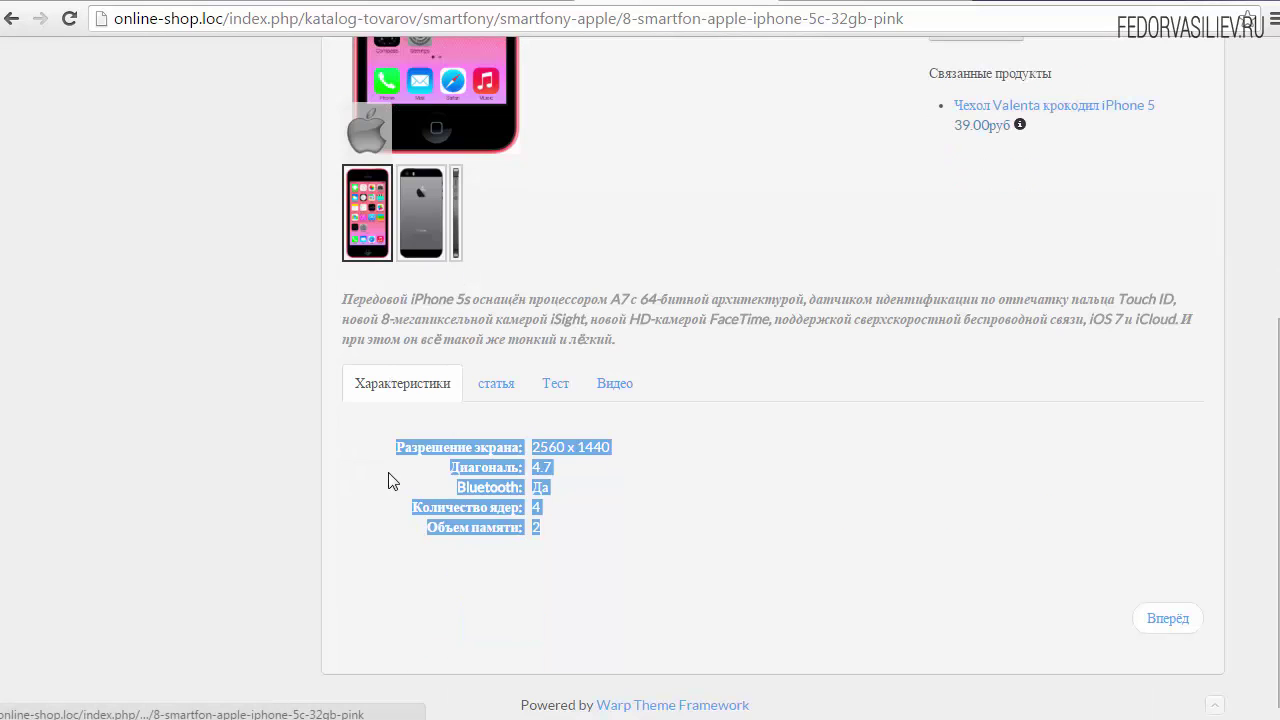
pyautogui.click(495, 390)
pyautogui.click(495, 390)
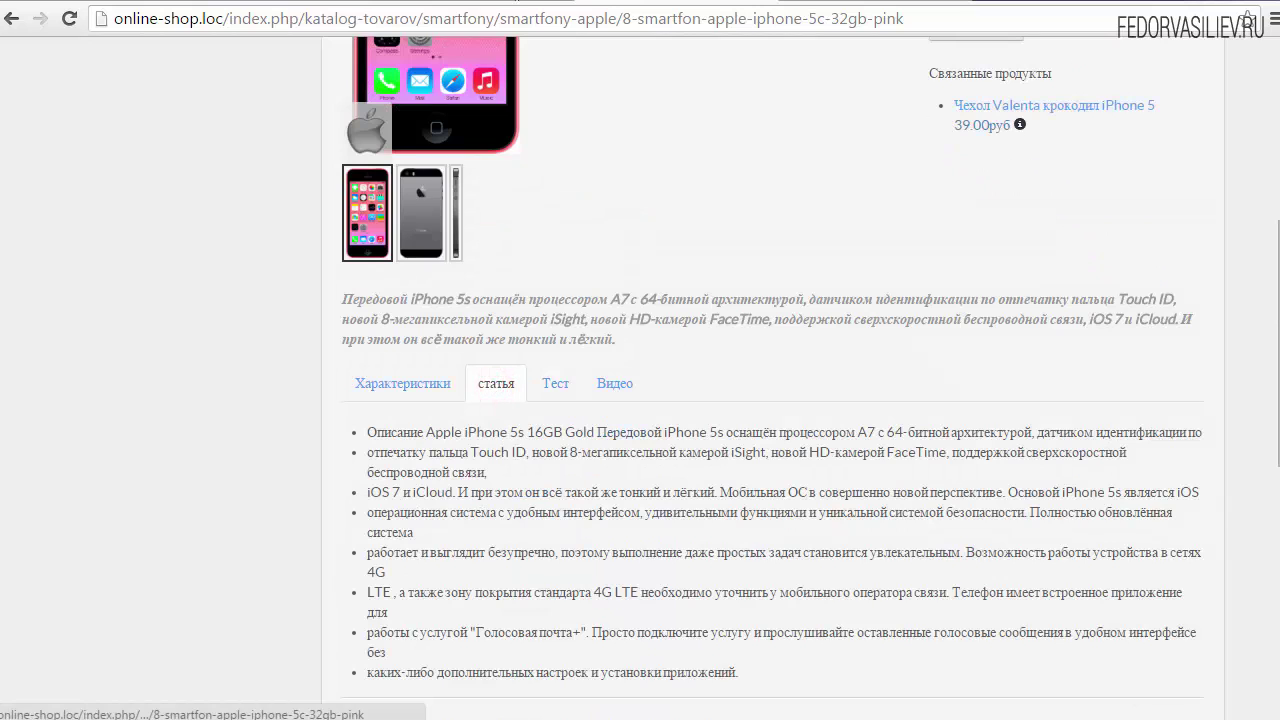
# Step: Return to editing the product, open a blank form for another tab, and enlarge its content field
pyautogui.click(490, 5)
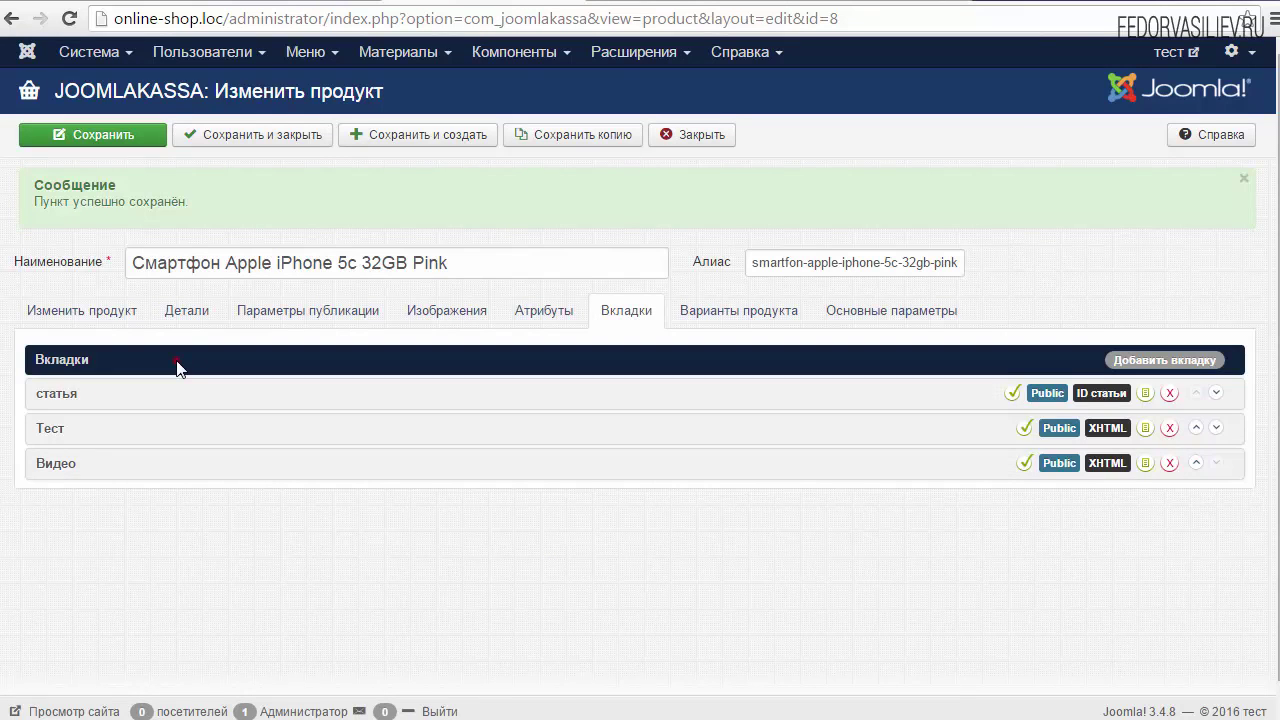
pyautogui.click(176, 364)
pyautogui.scroll(-1, 160, 370)
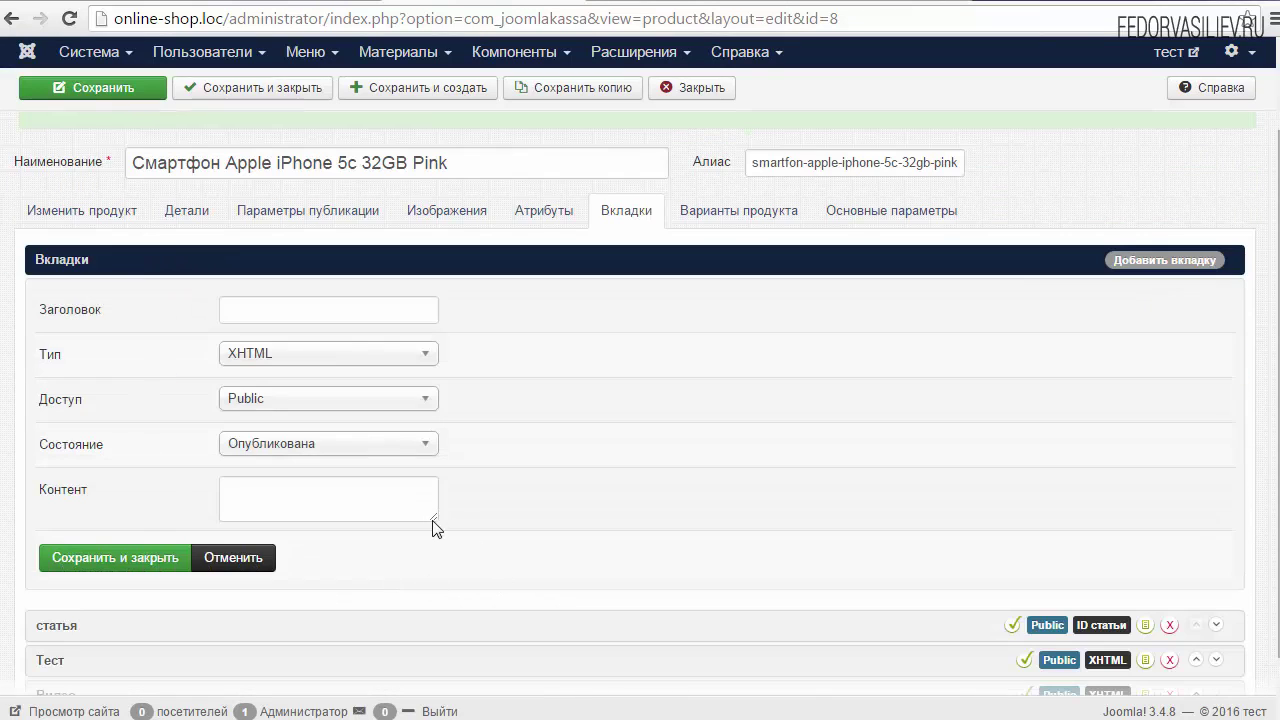
pyautogui.moveTo(432, 527); pyautogui.dragTo(565, 570)
pyautogui.click(323, 523)
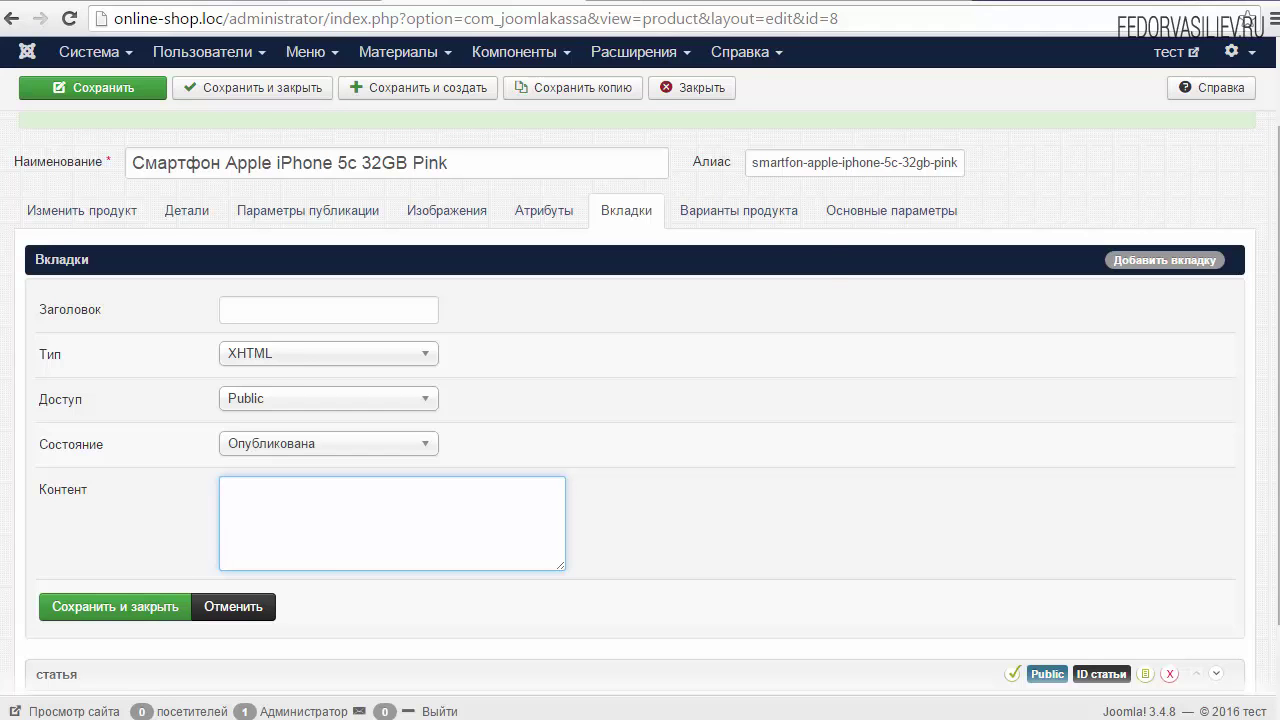
pyautogui.hotkey('alt', 'Tab')
pyautogui.moveTo(159, 238); pyautogui.dragTo(493, 94)
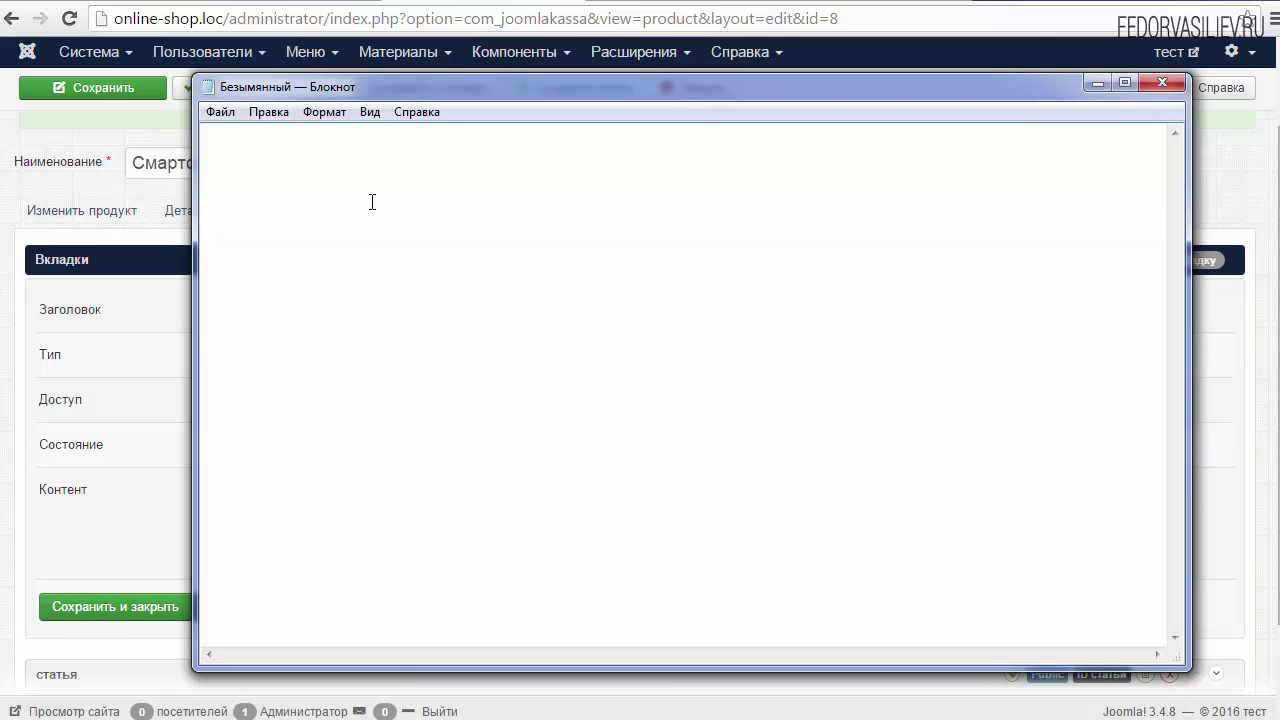
pyautogui.click(1097, 87)
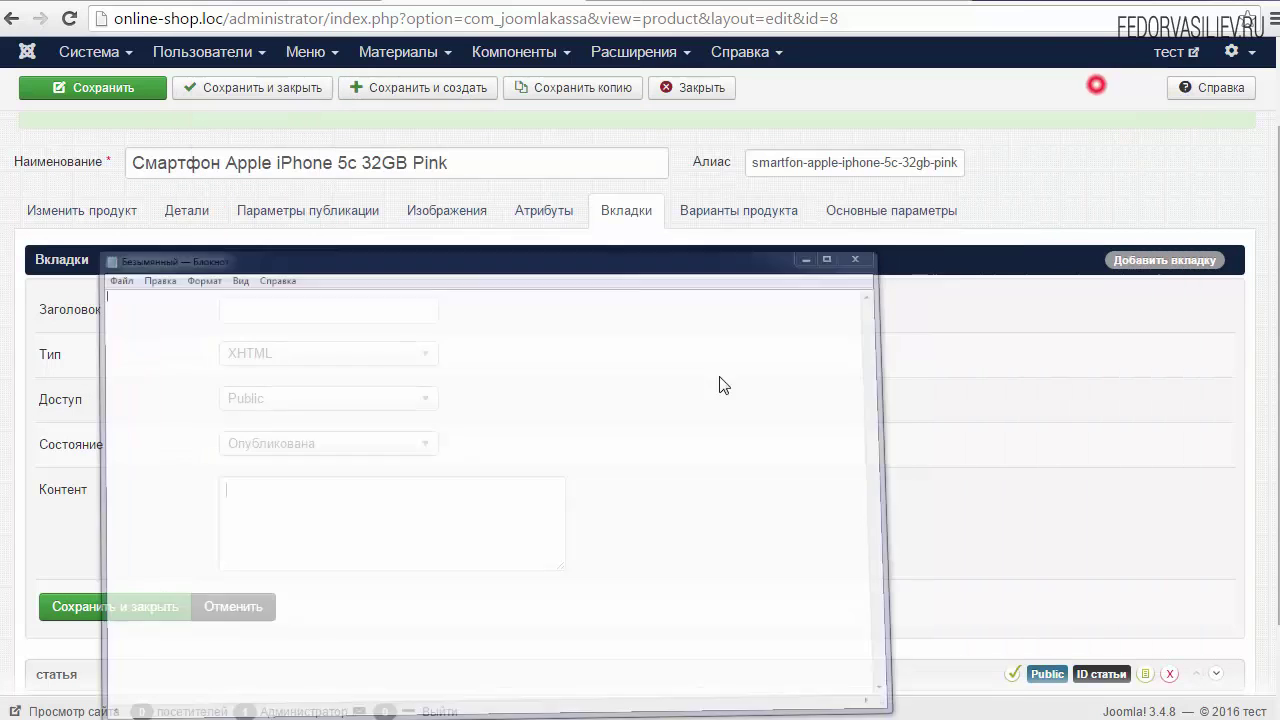
pyautogui.click(242, 500)
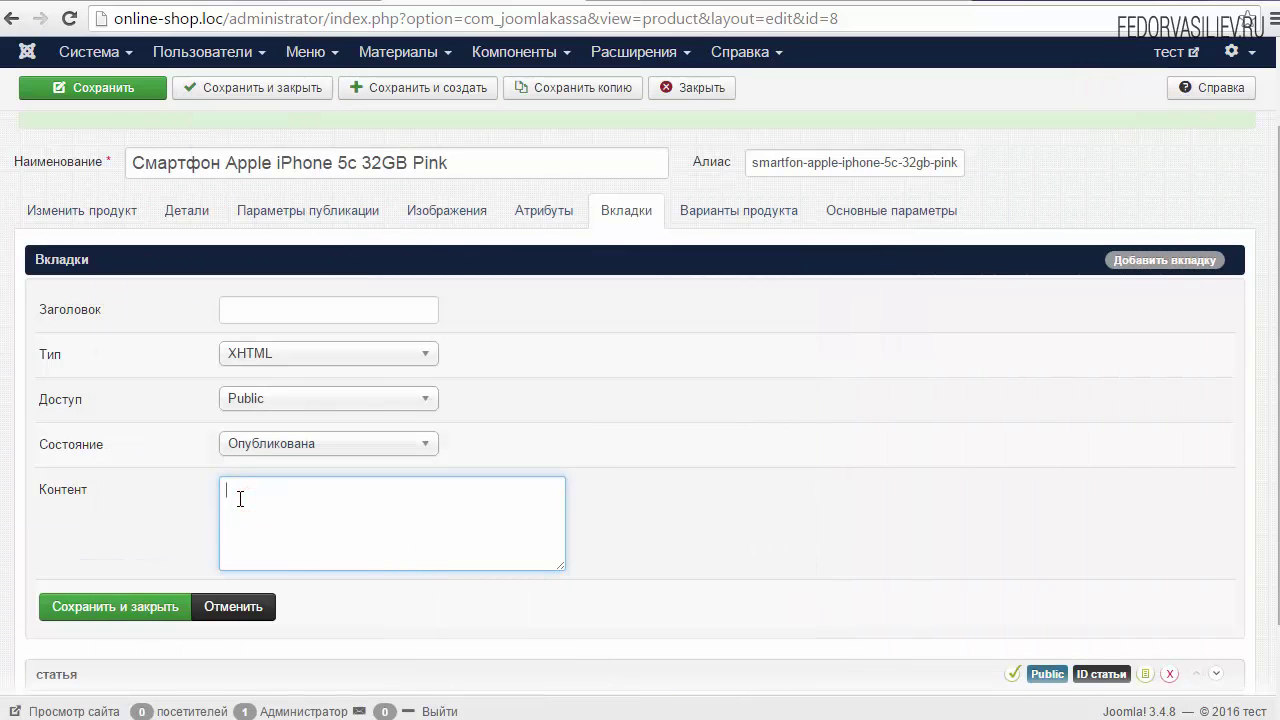